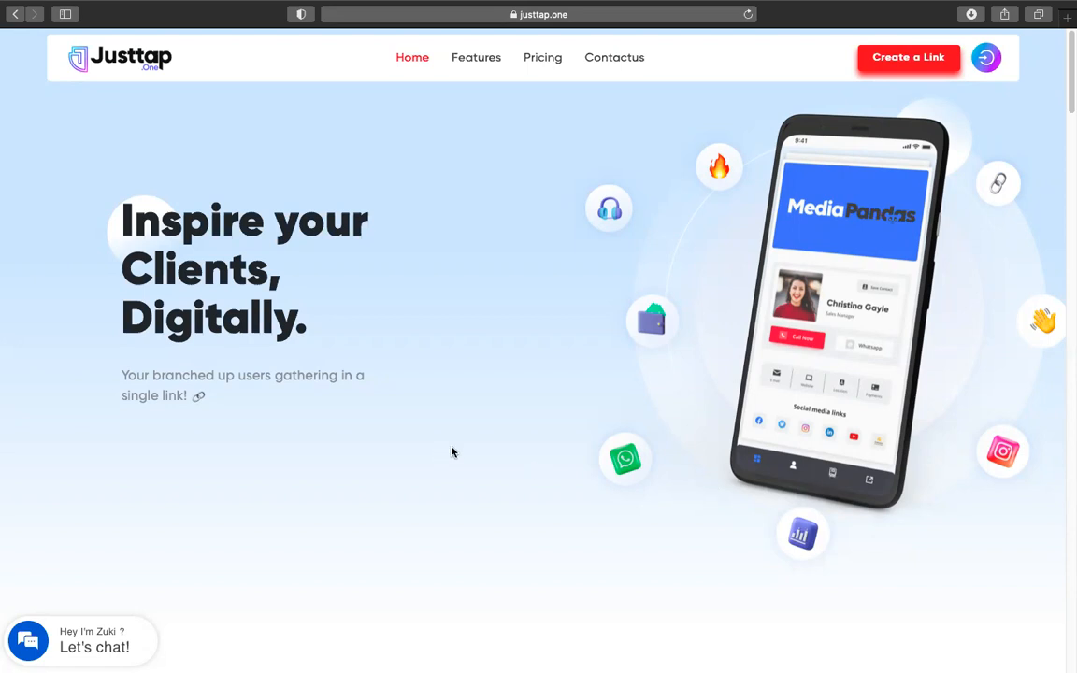
# Scroll through the Justtap.one home page
pyautogui.scroll(-1, 452, 452)
pyautogui.scroll(-5, 451, 452)
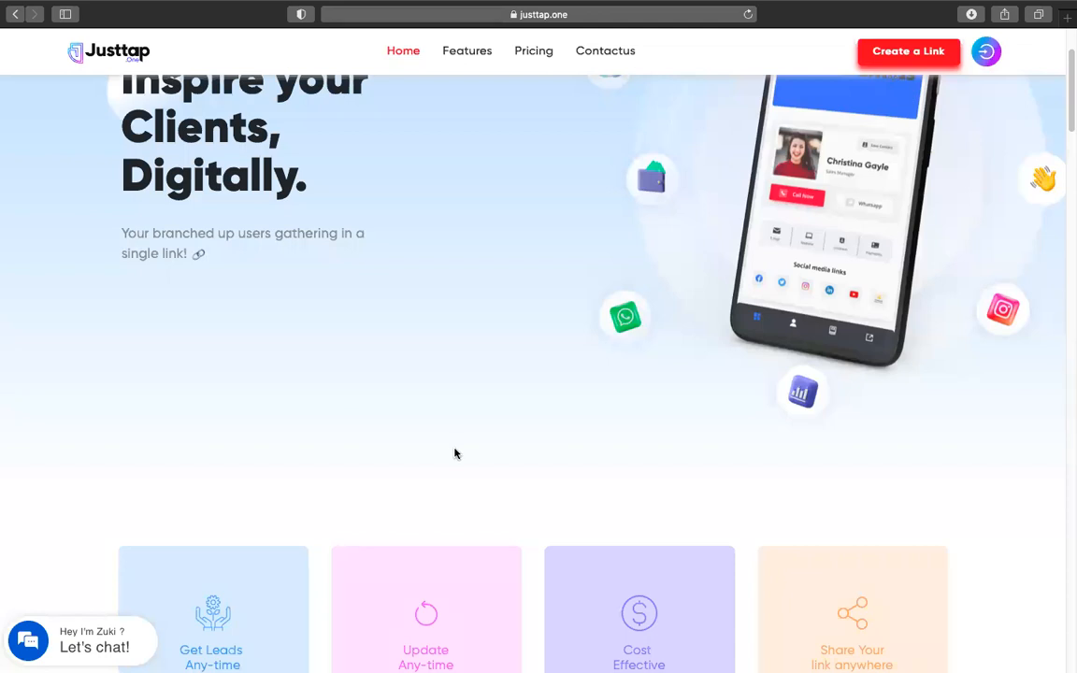
pyautogui.scroll(-10, 453, 453)
pyautogui.scroll(-7, 455, 453)
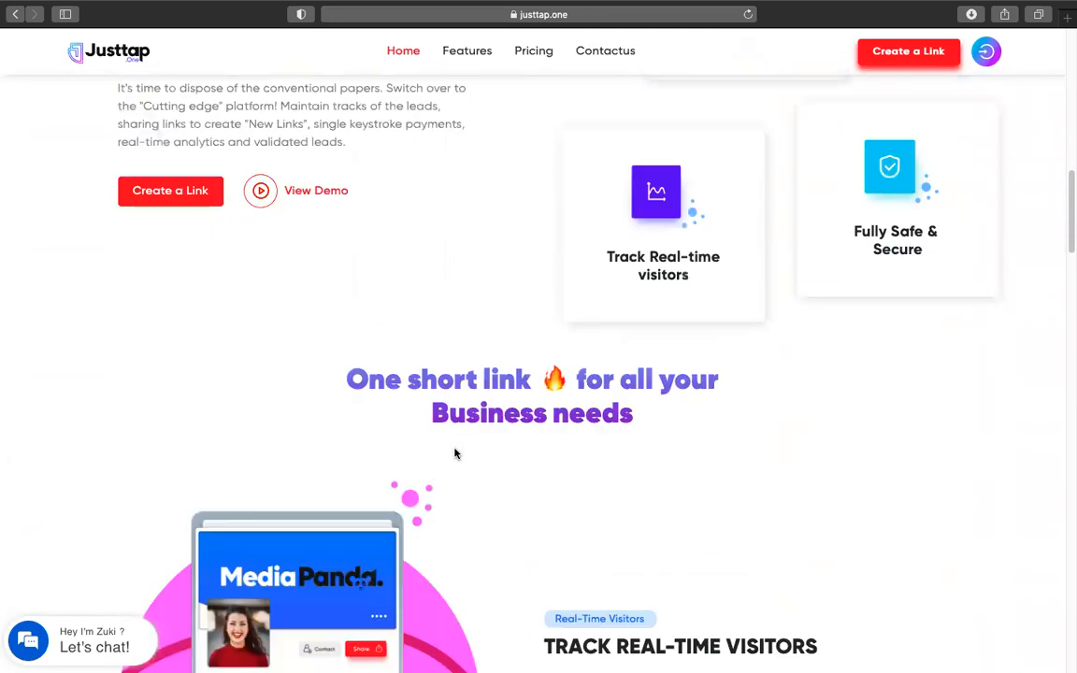
pyautogui.scroll(-1, 455, 454)
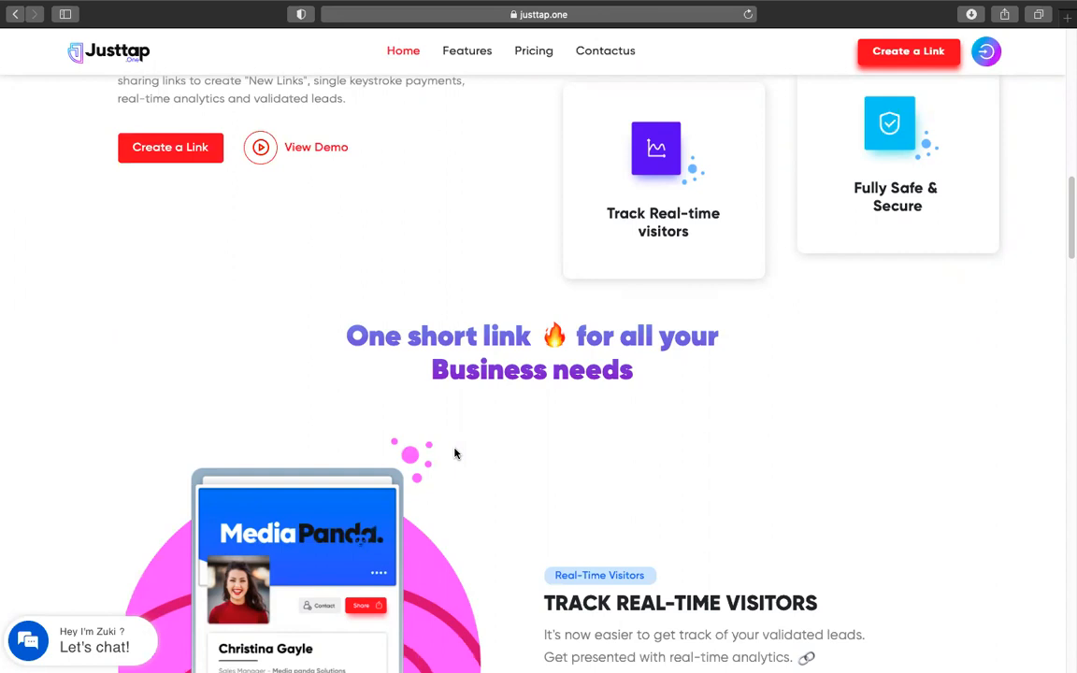
pyautogui.scroll(-5, 514, 411)
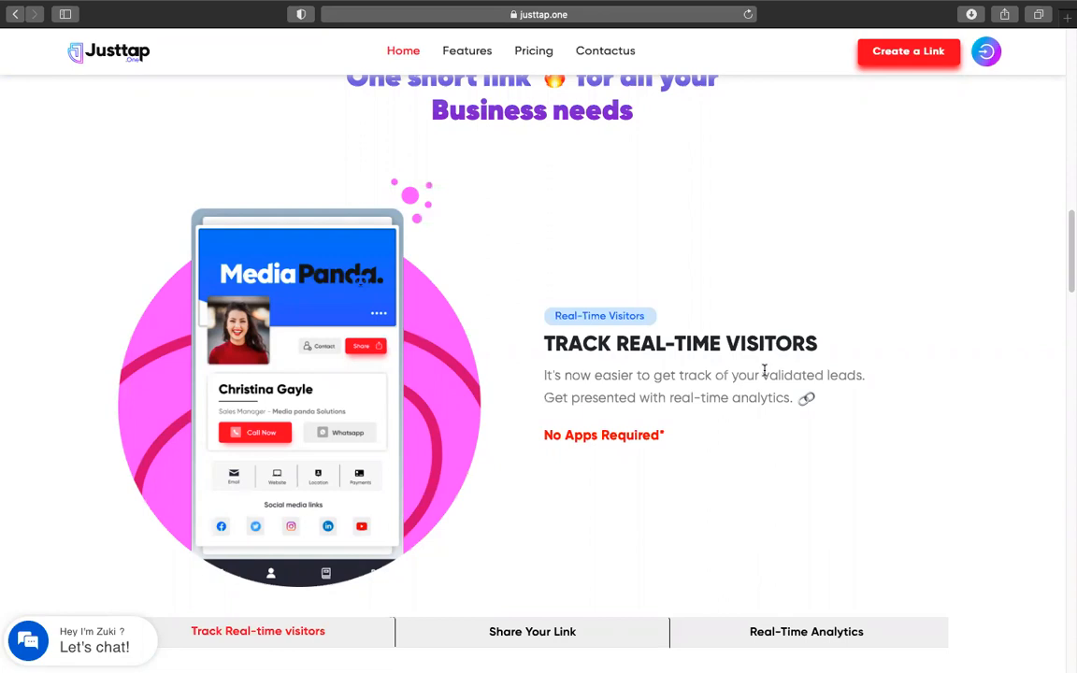
pyautogui.scroll(-10, 766, 370)
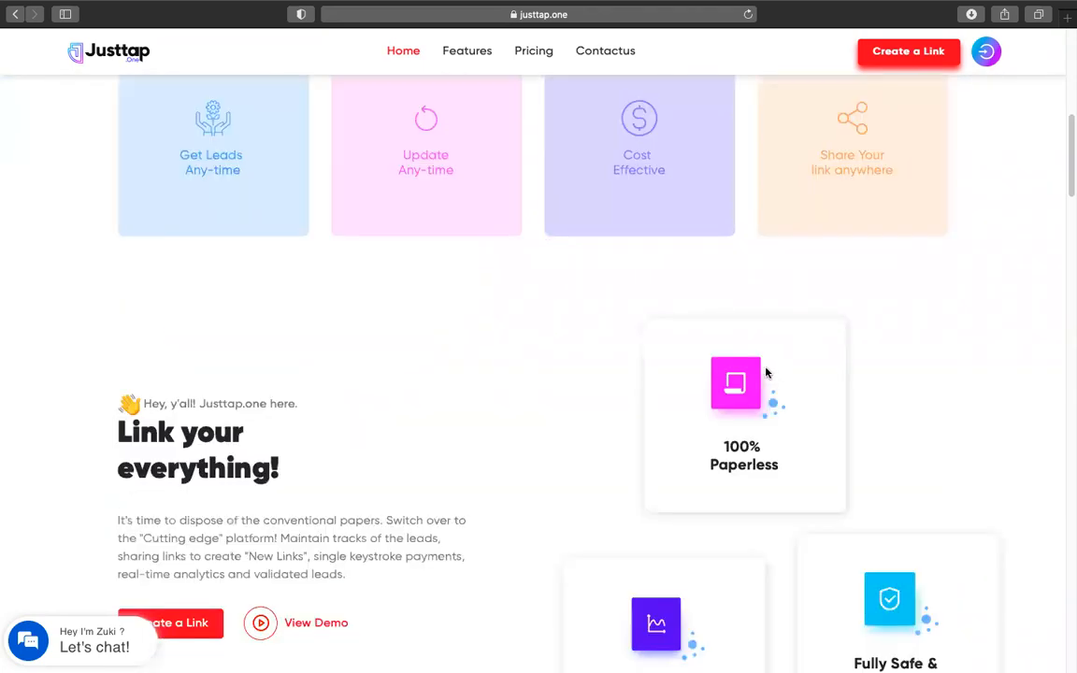
pyautogui.scroll(3, 655, 327)
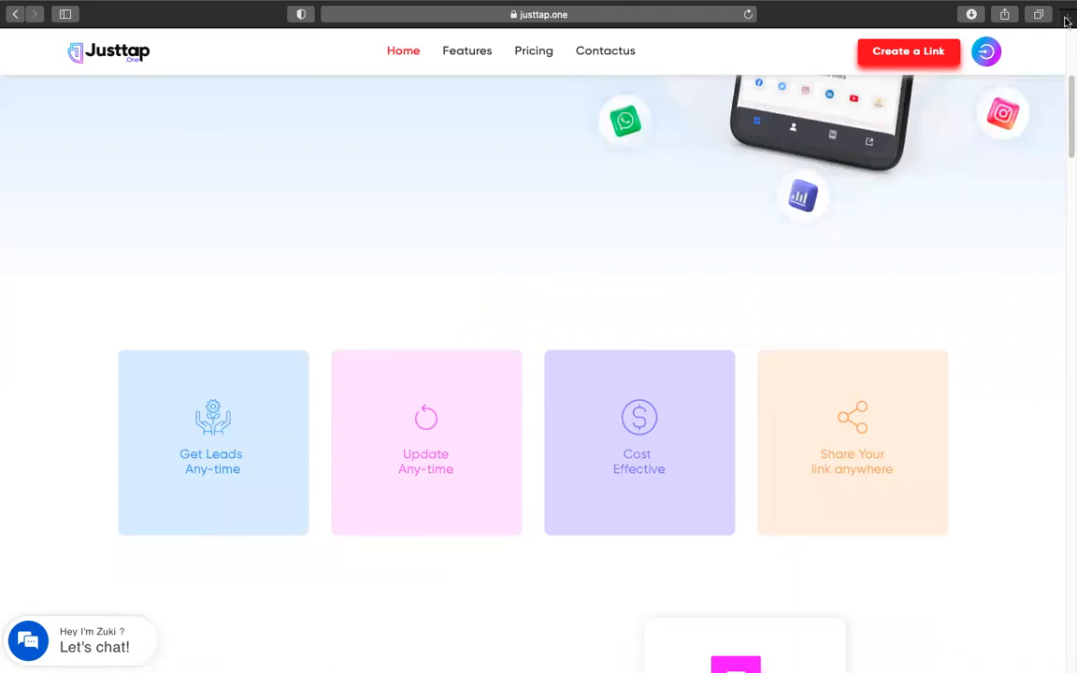
# Open the sample card at justtap.one/idapp/ in a new Safari tab
pyautogui.press('super+t')
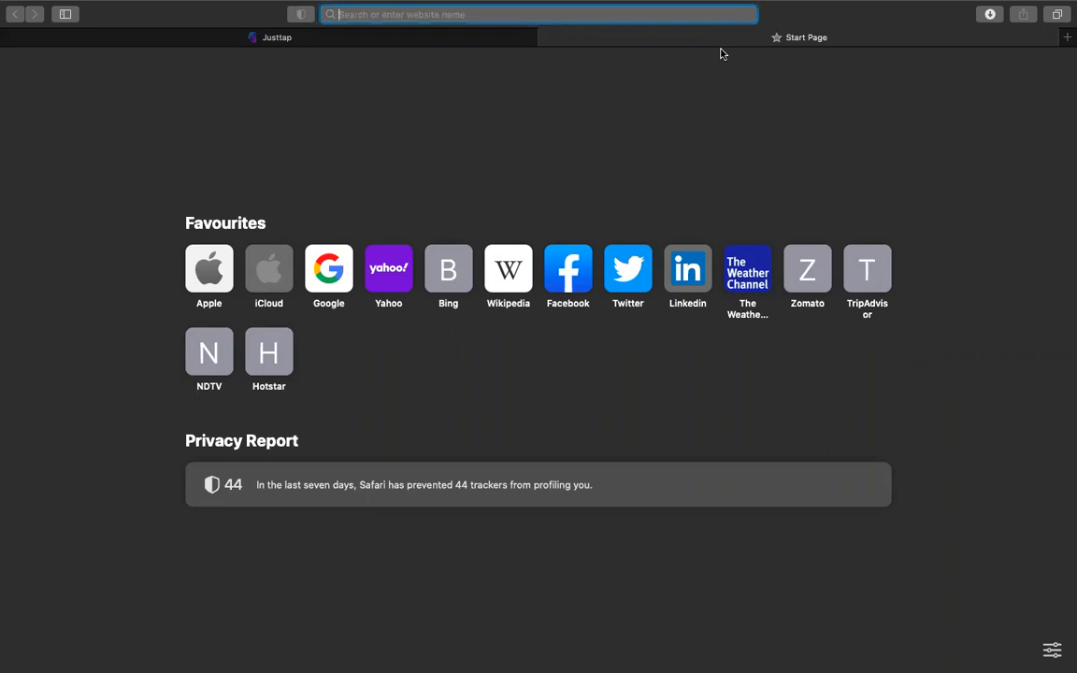
pyautogui.write('justtap.one')
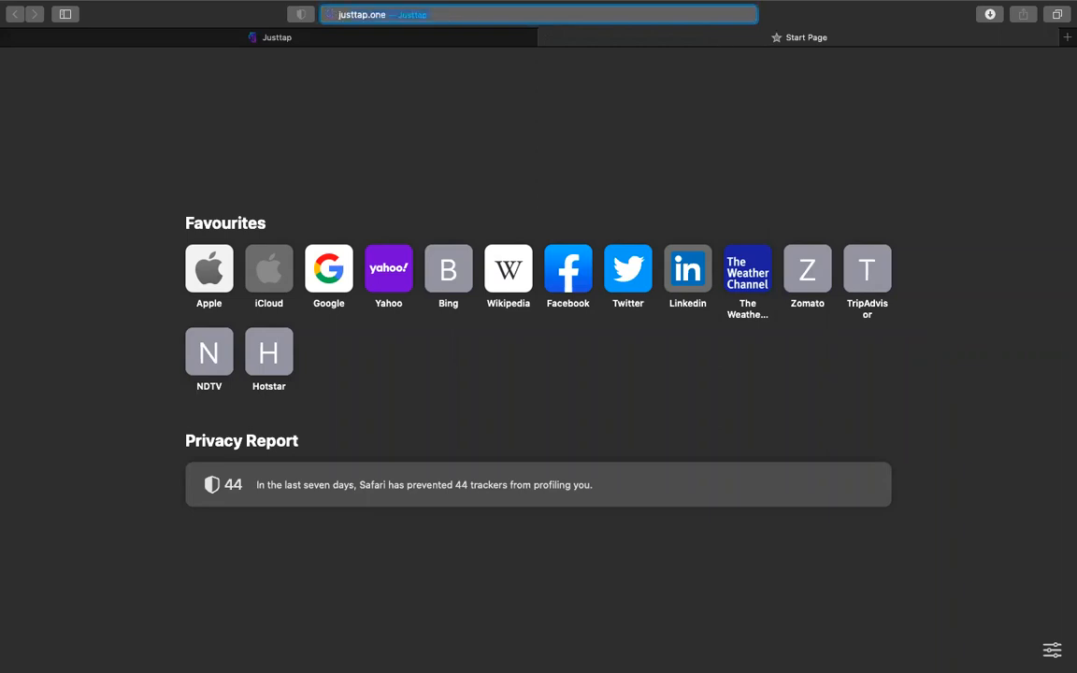
pyautogui.press('Right')
pyautogui.write('//')
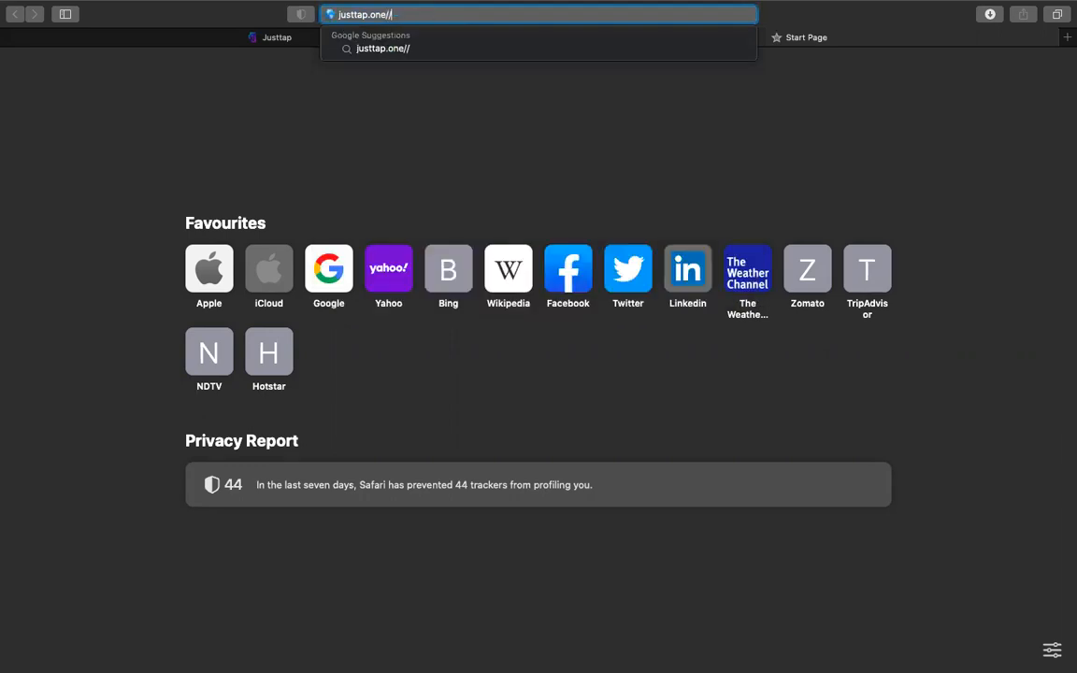
pyautogui.write('idaep')
pyautogui.press('BackSpace')
pyautogui.press('BackSpace')
pyautogui.press('BackSpace')
pyautogui.press('BackSpace')
pyautogui.press('BackSpace')
pyautogui.press('BackSpace')
pyautogui.write('idapp')
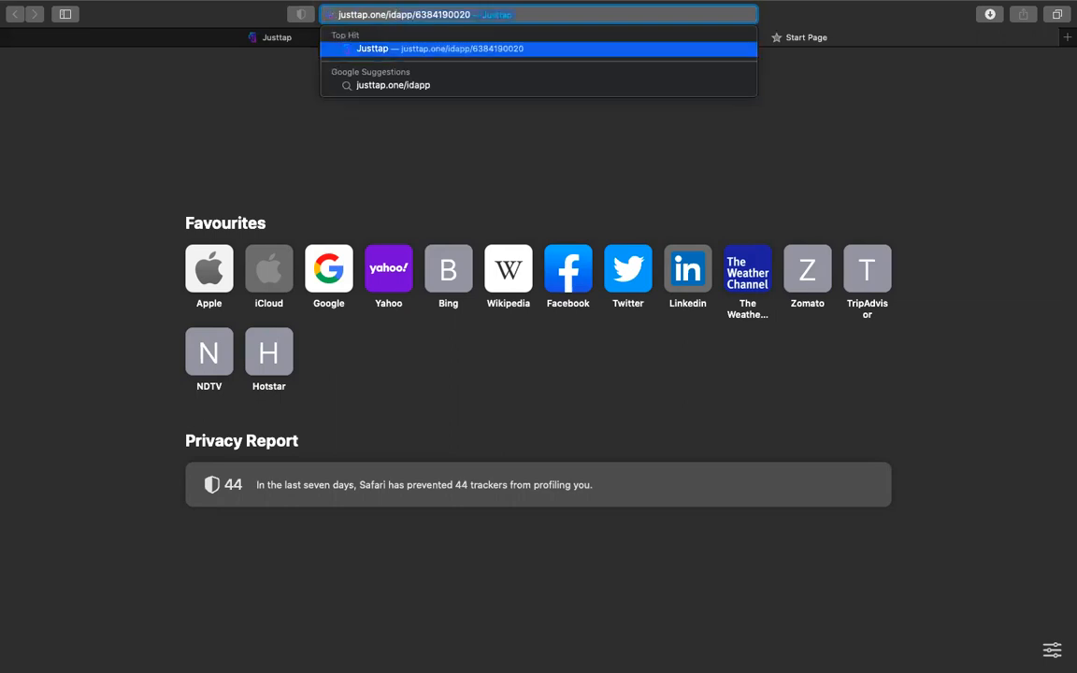
pyautogui.press('BackSpace')
pyautogui.write('/63')
pyautogui.press('Return')
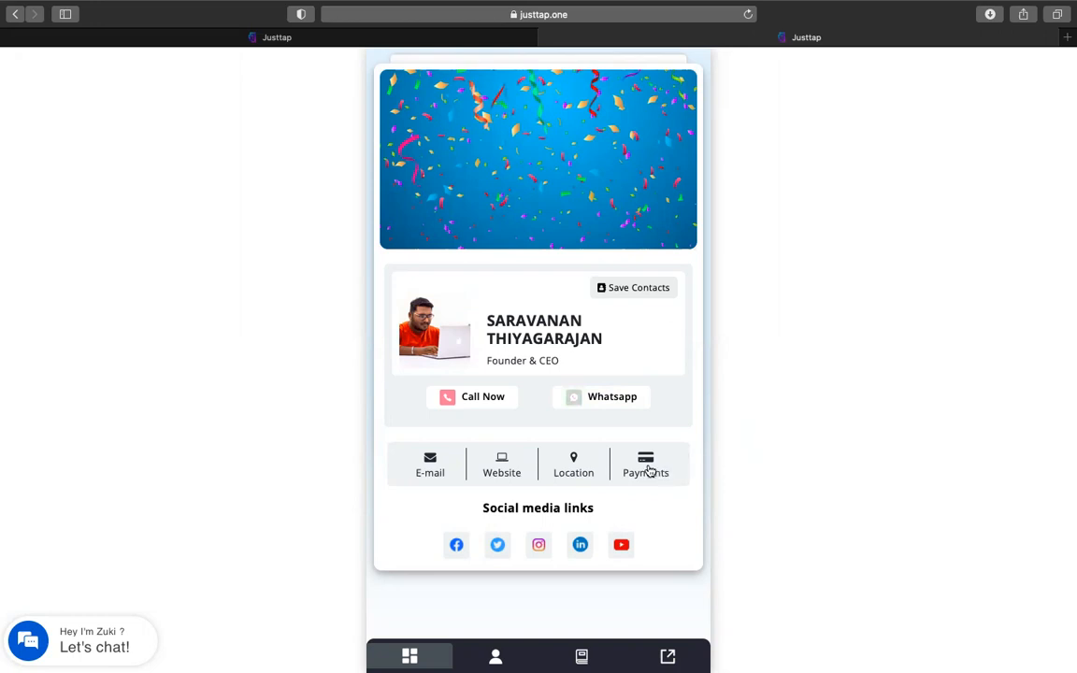
# Check the card's payment details, close them, and switch to the About section
pyautogui.click(648, 470)
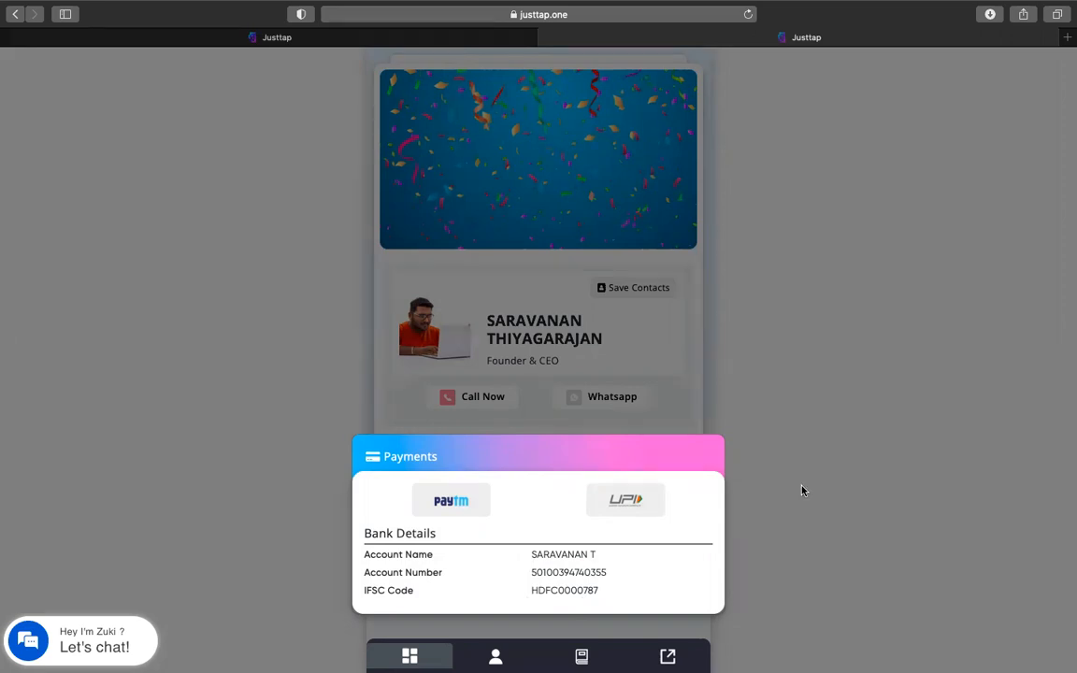
pyautogui.click(747, 472)
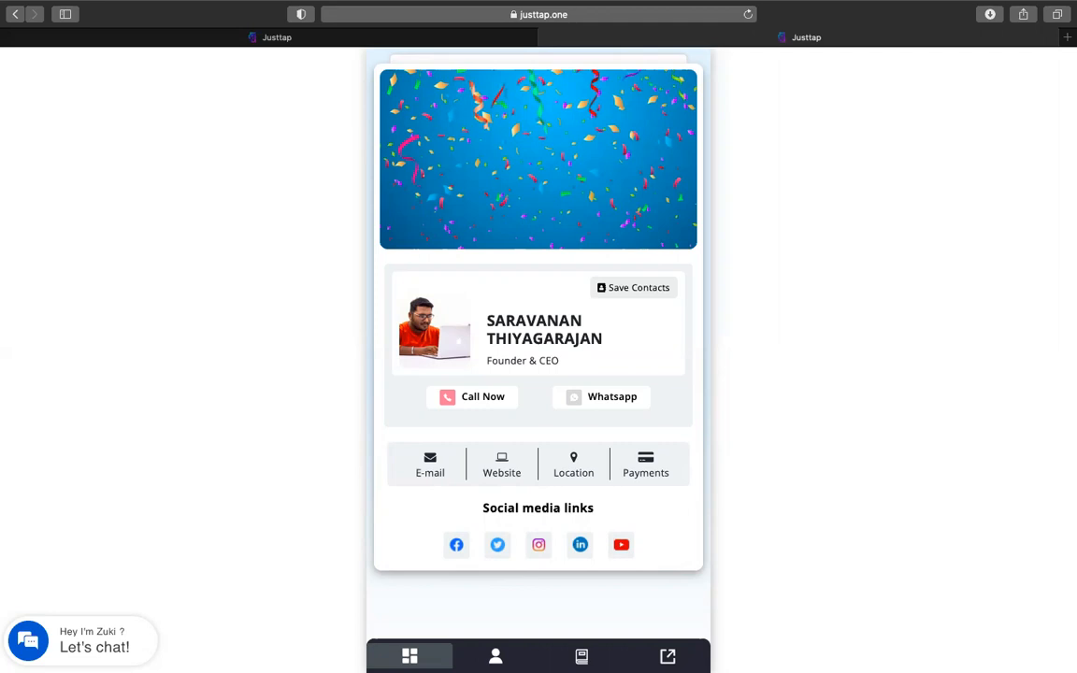
pyautogui.click(496, 656)
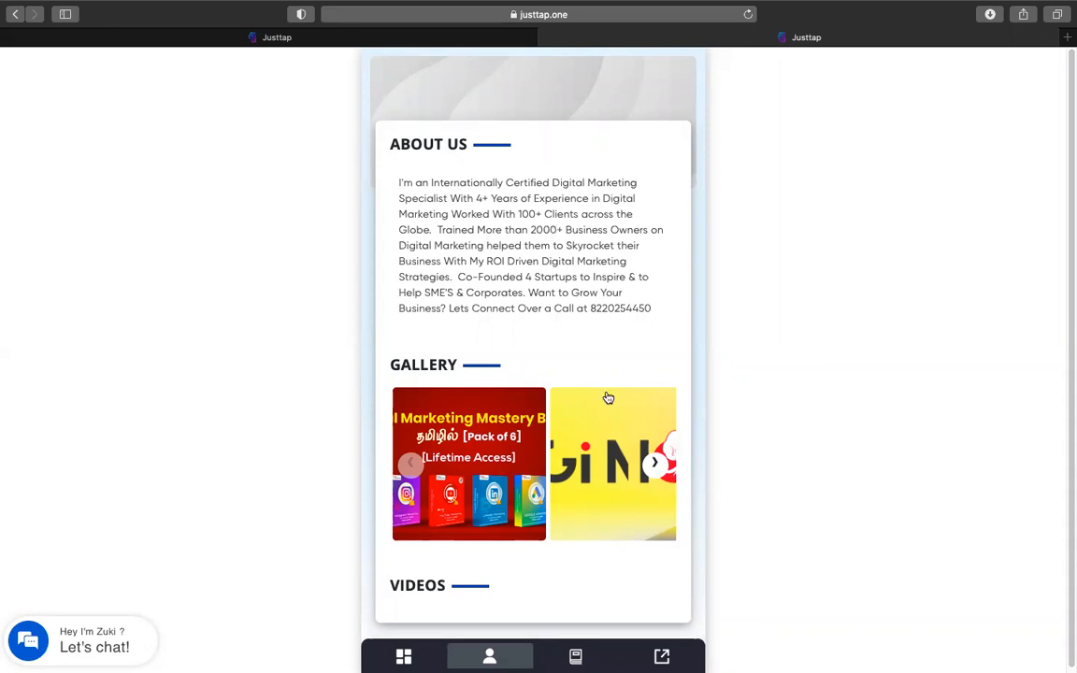
# Enlarge the first gallery image, view the next one, and close the gallery
pyautogui.scroll(-1, 598, 398)
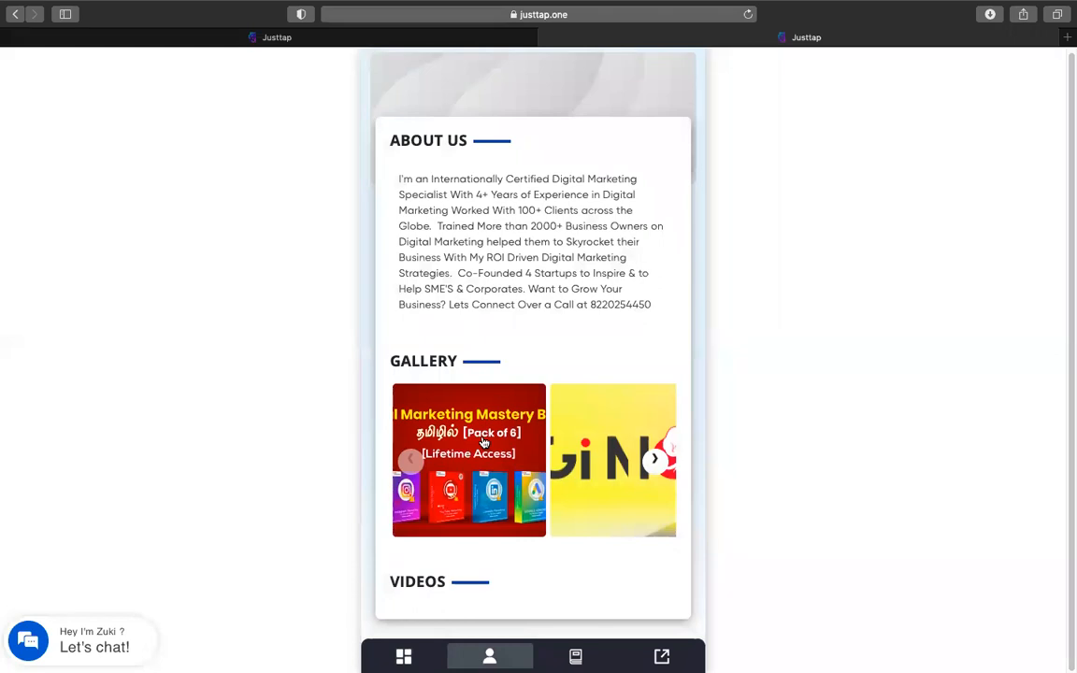
pyautogui.click(485, 443)
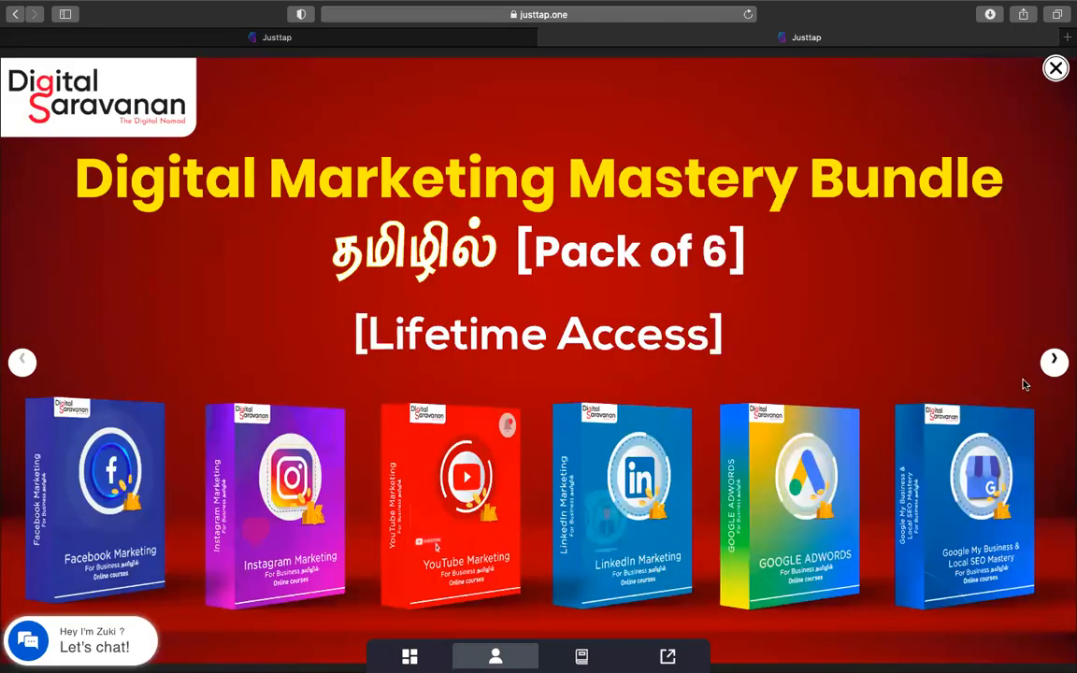
pyautogui.click(1054, 363)
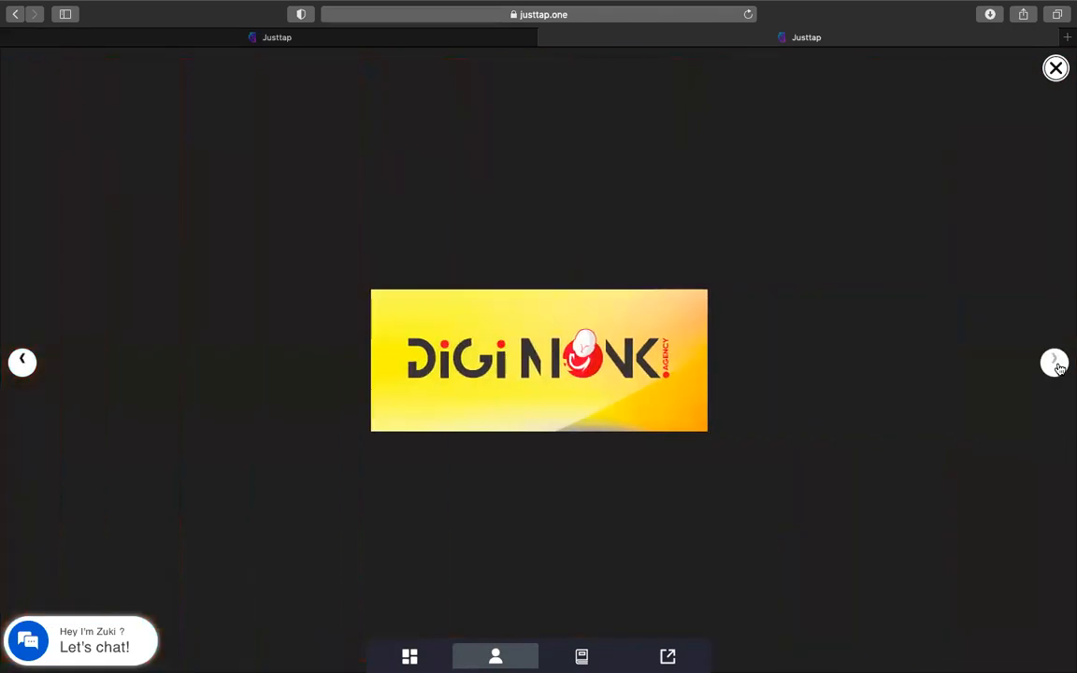
pyautogui.click(1055, 67)
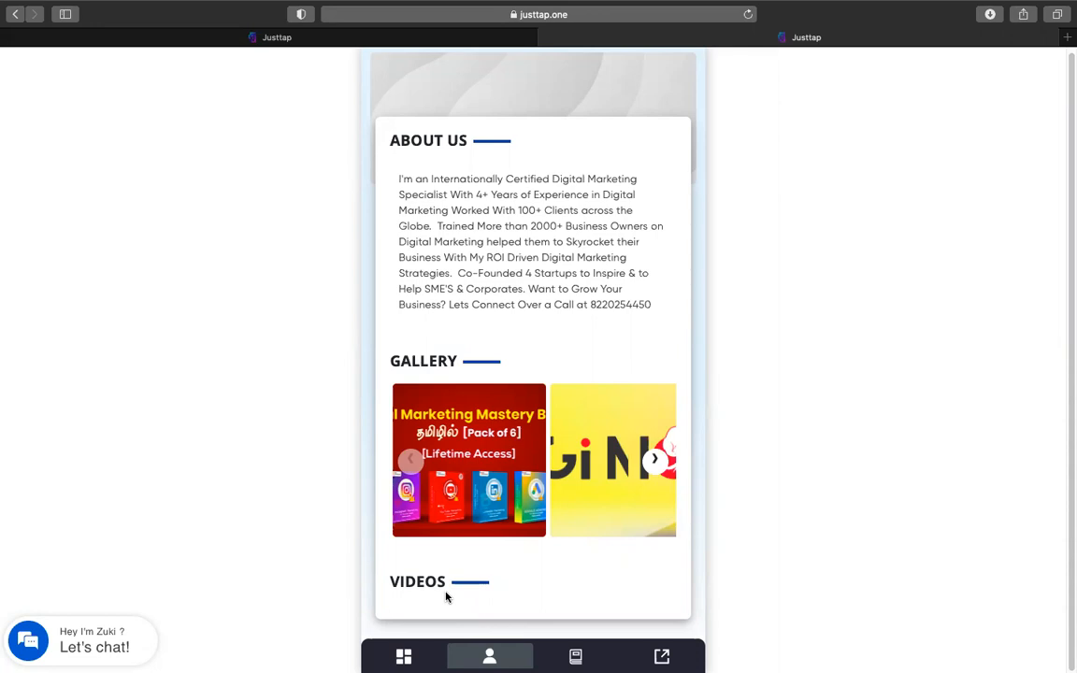
pyautogui.scroll(1, 449, 430)
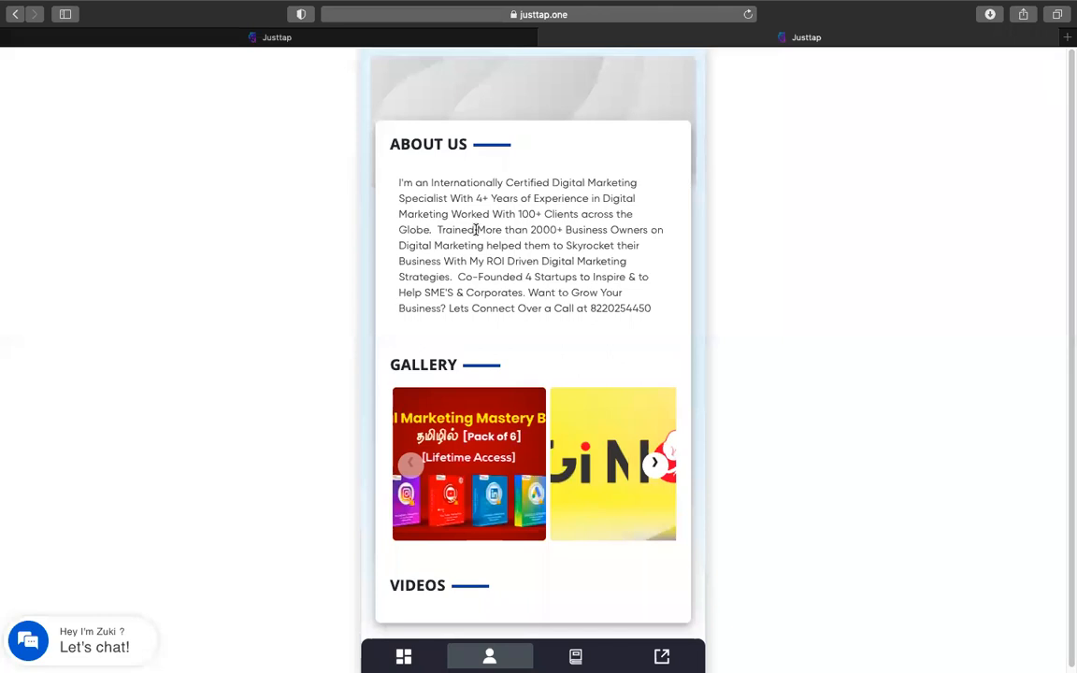
pyautogui.scroll(-1, 505, 308)
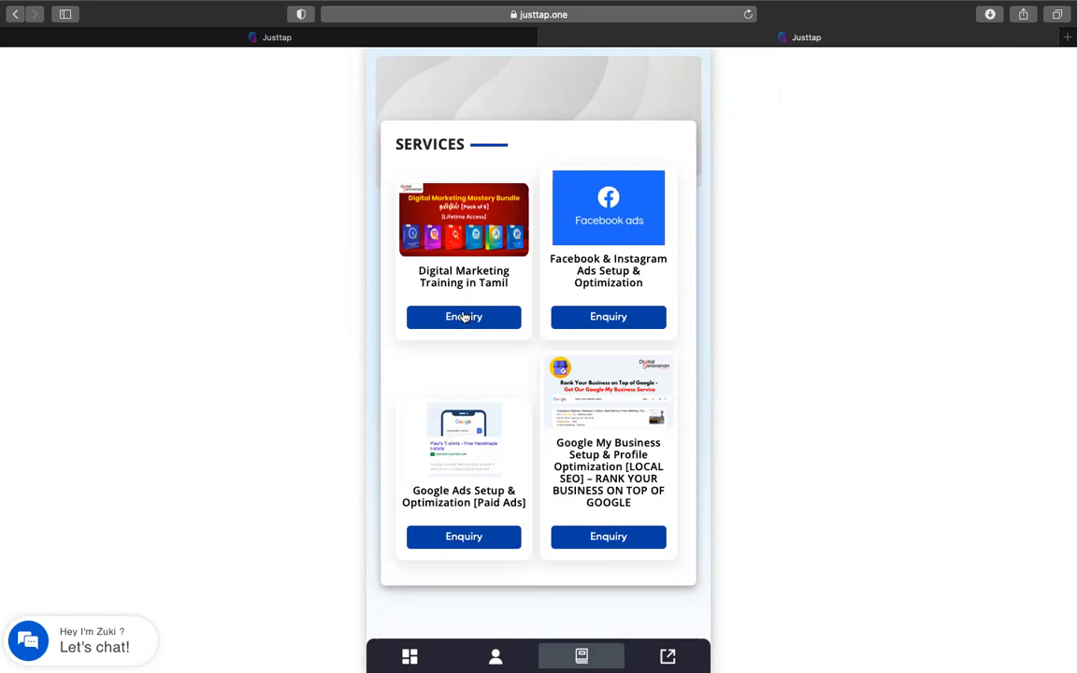
# Submit a Facebook & Instagram Ads enquiry with the enquirer's name and mobile number
pyautogui.click(613, 319)
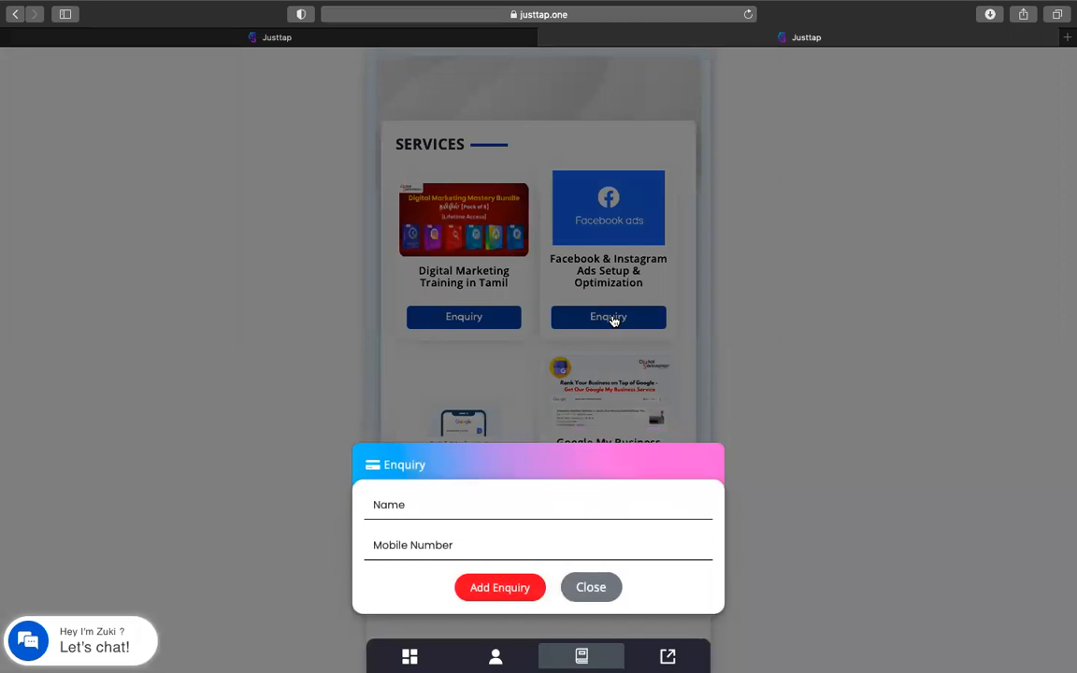
pyautogui.click(447, 492)
pyautogui.write('Sarav')
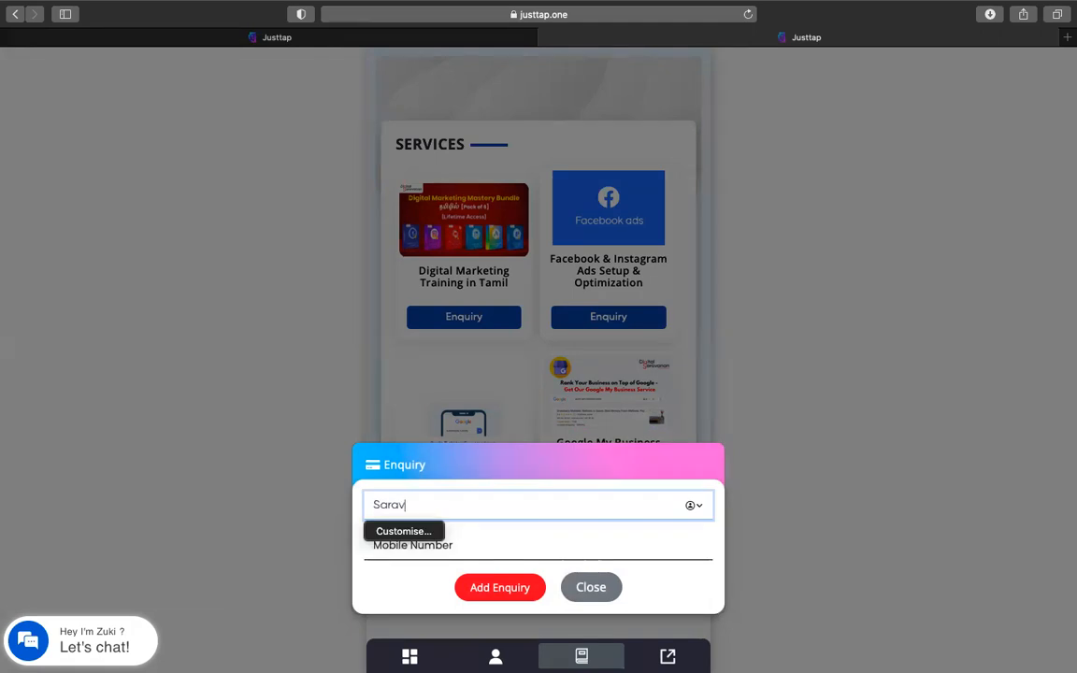
pyautogui.click(478, 547)
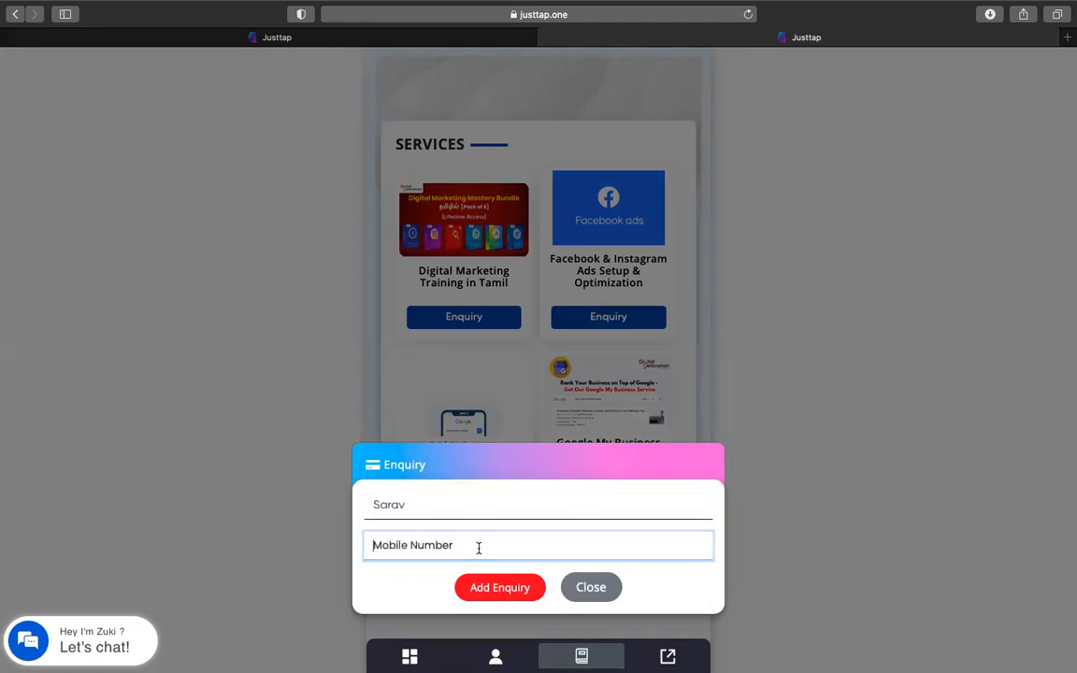
pyautogui.click(496, 595)
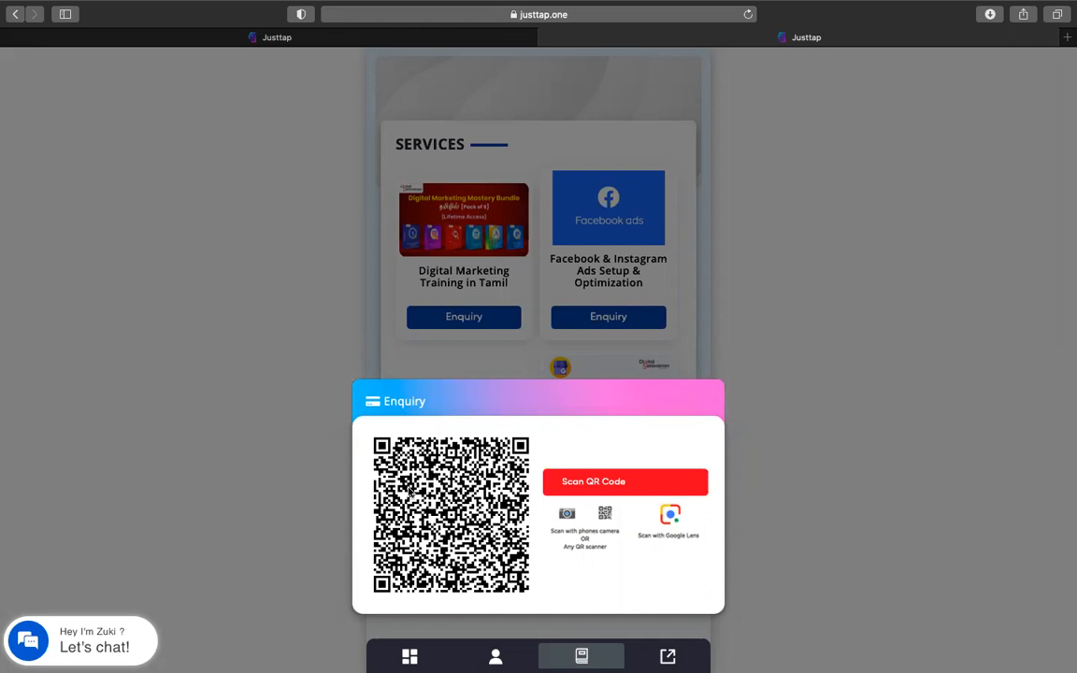
pyautogui.click(809, 317)
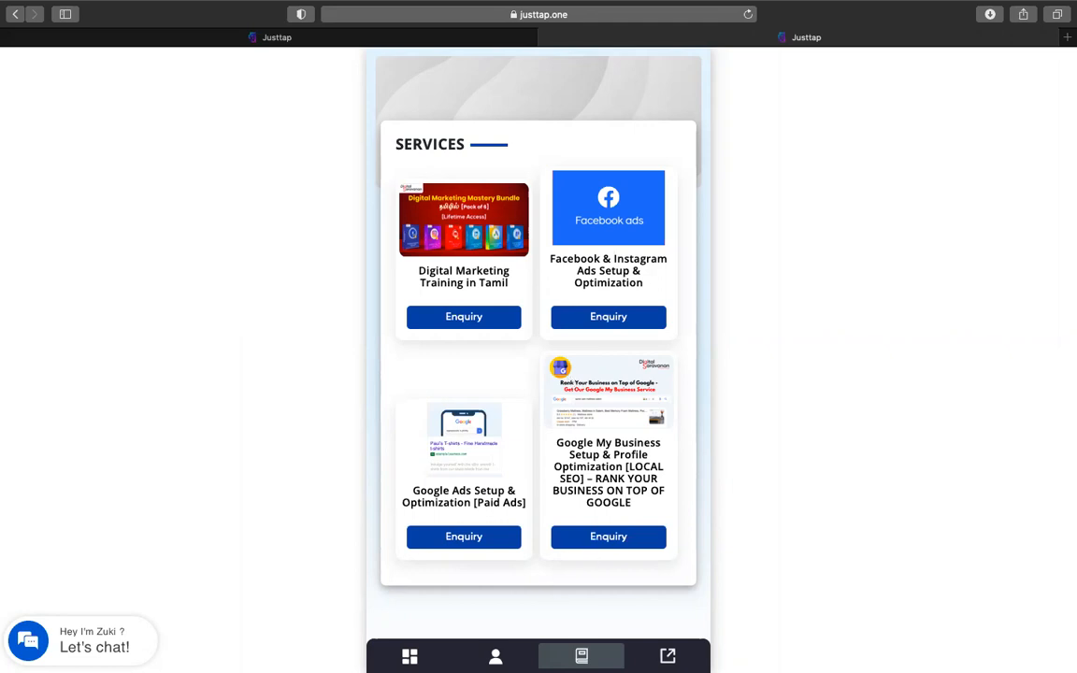
# Browse the Text, QR Code and Others sharing options, then reveal the card's full URL
pyautogui.click(668, 656)
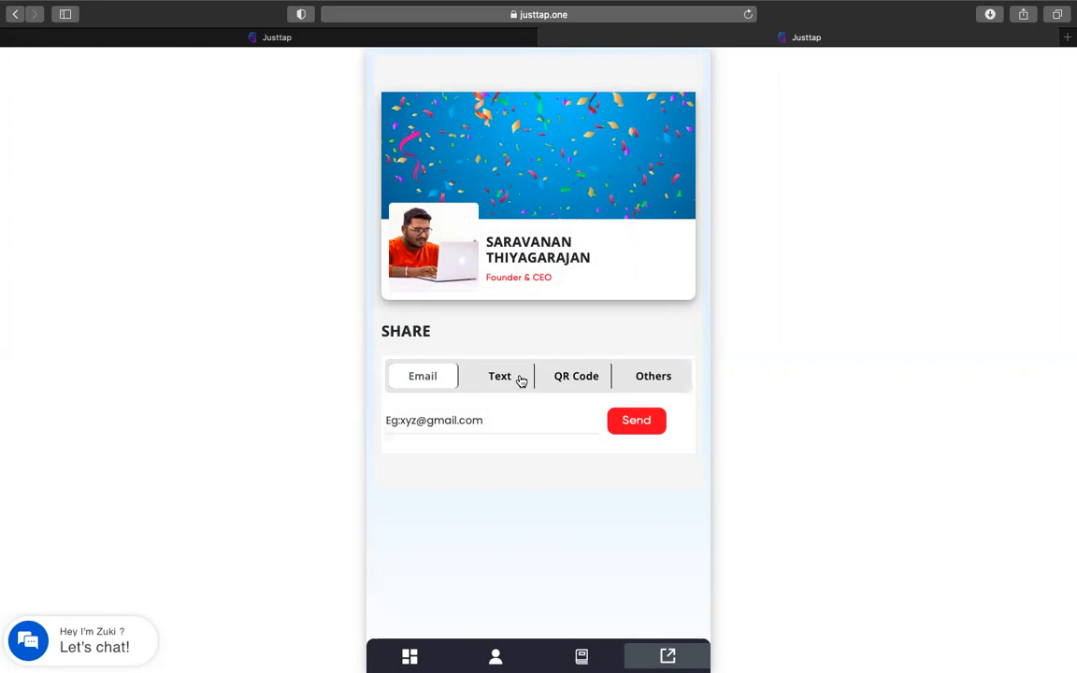
pyautogui.click(505, 382)
pyautogui.click(572, 379)
pyautogui.click(663, 381)
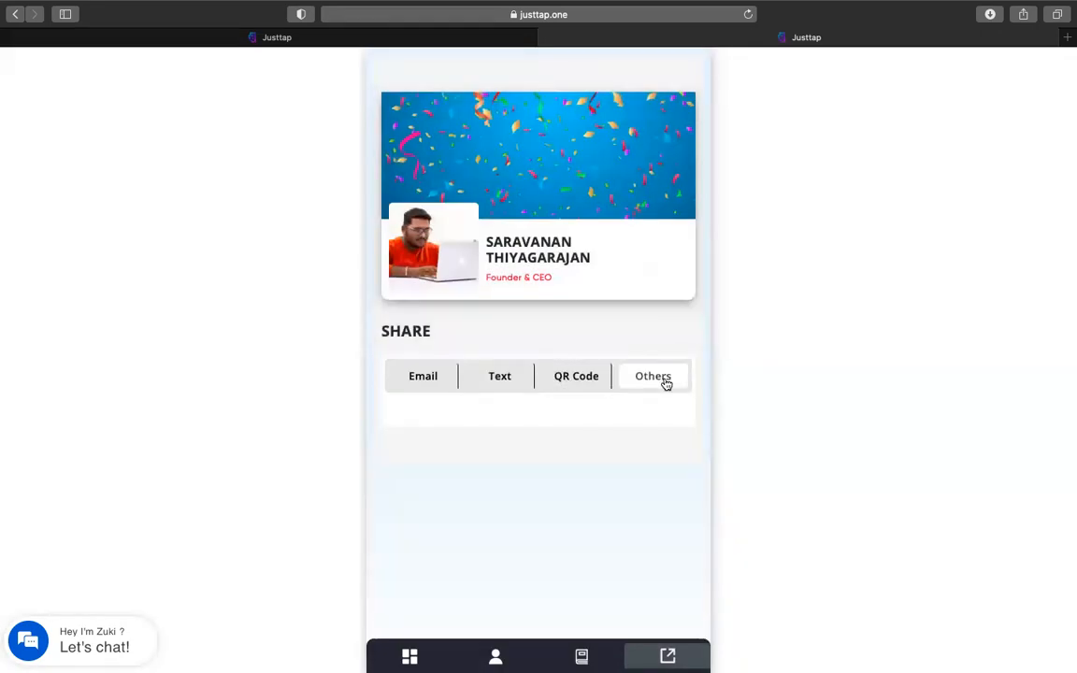
pyautogui.click(409, 657)
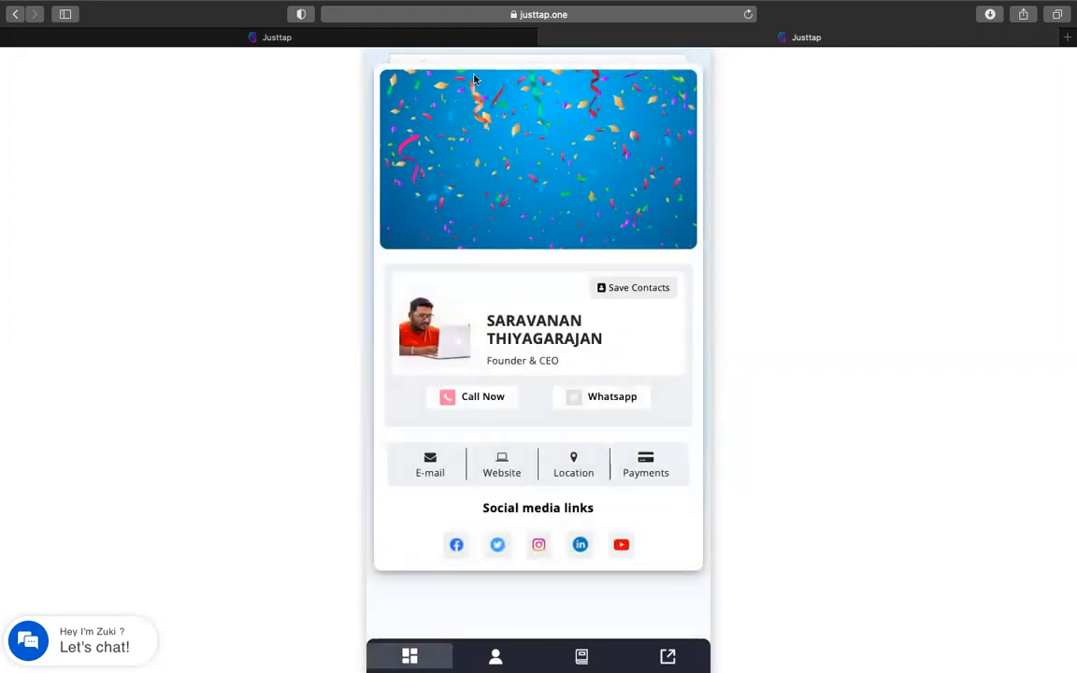
pyautogui.click(579, 11)
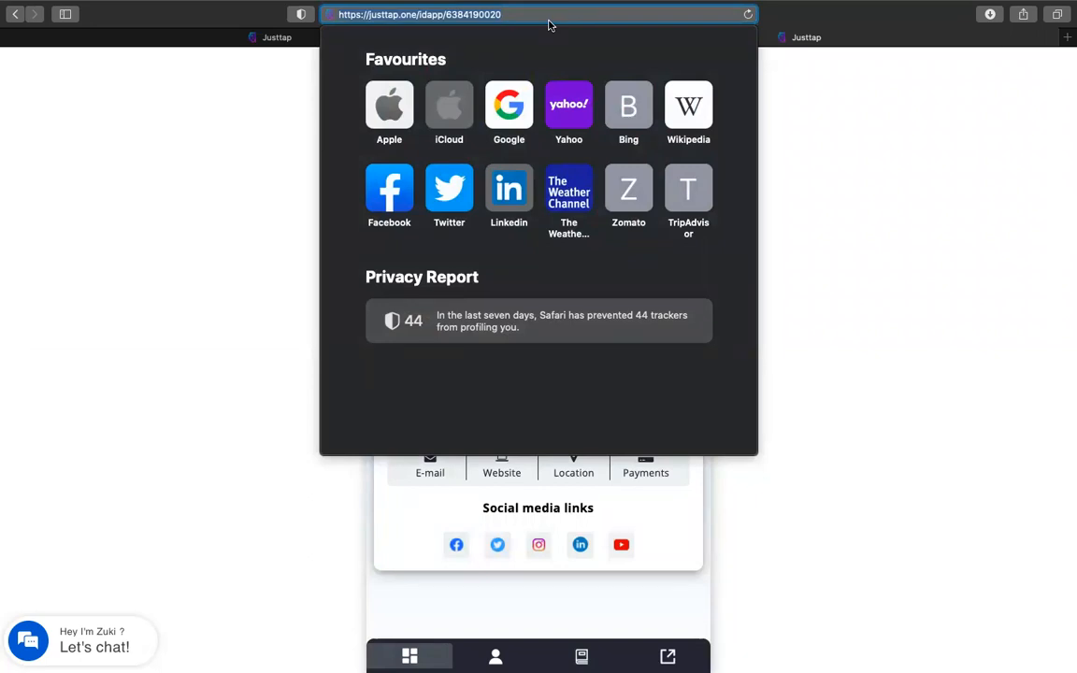
# From the Justtap home tab, follow Create a Link to the Sign up form
pyautogui.click(856, 140)
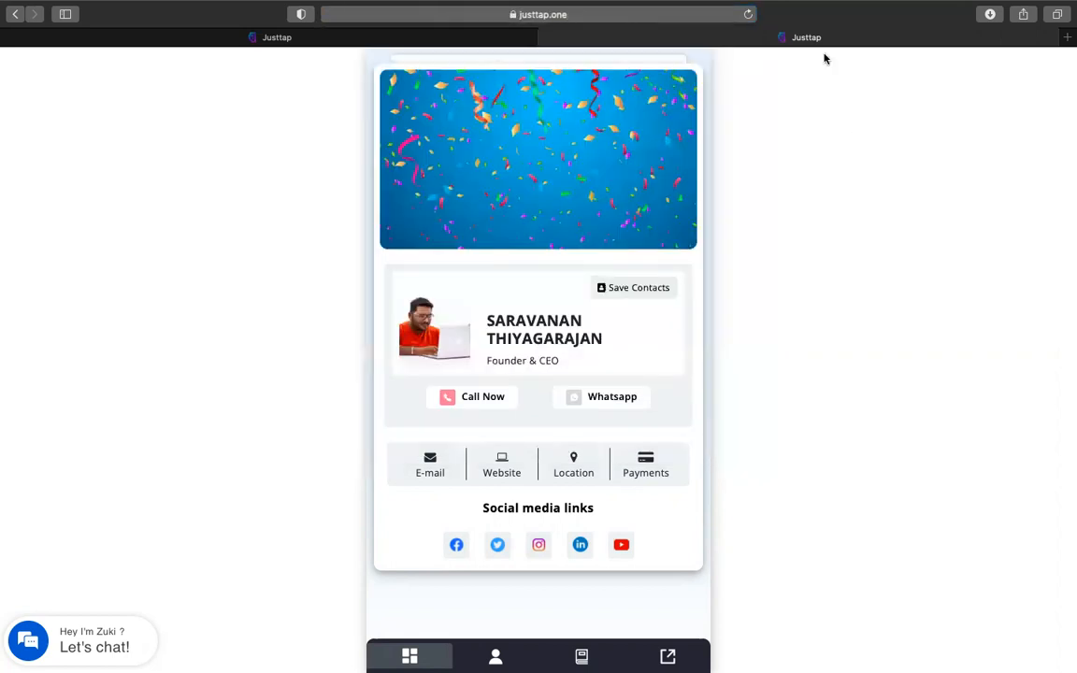
pyautogui.click(250, 37)
pyautogui.scroll(5, 389, 264)
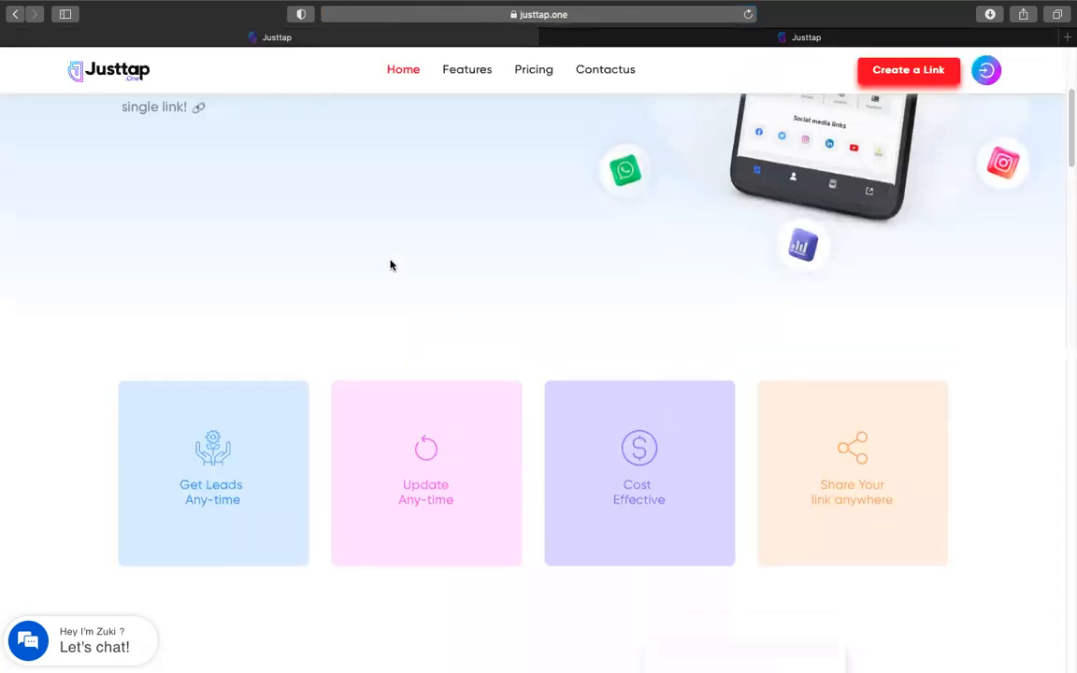
pyautogui.click(705, 41)
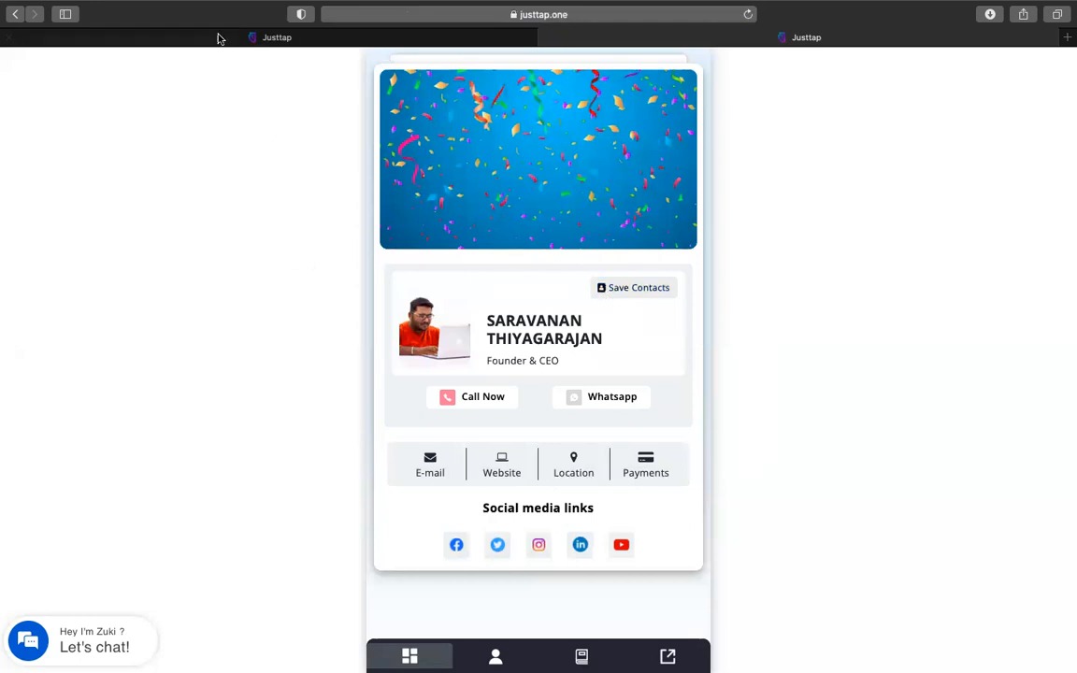
pyautogui.click(247, 35)
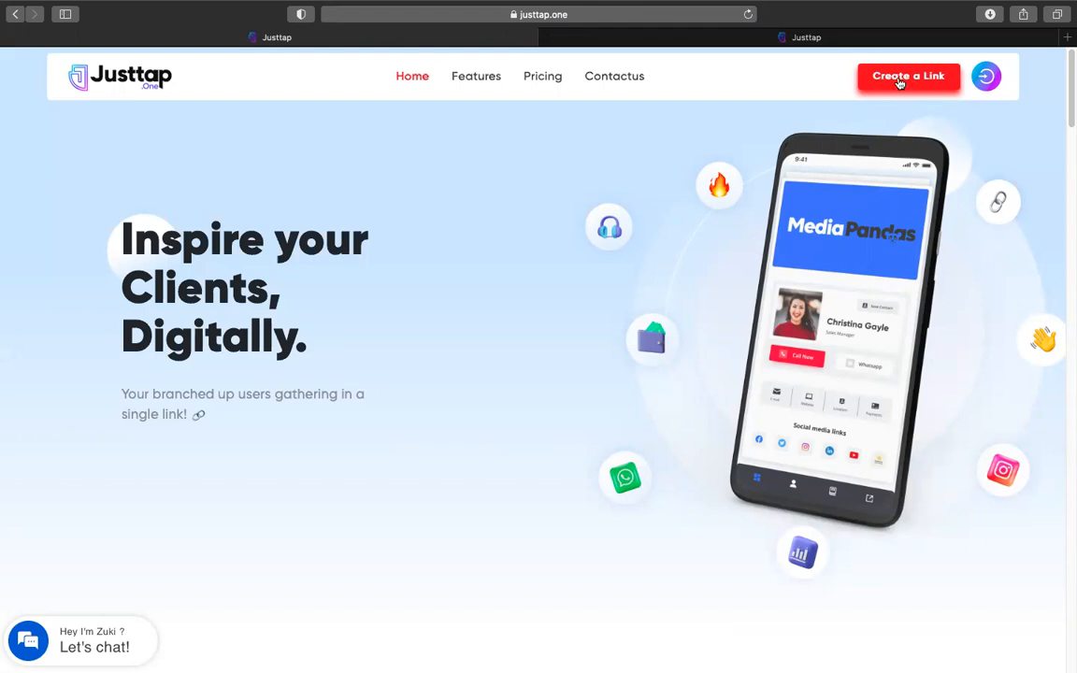
pyautogui.click(899, 79)
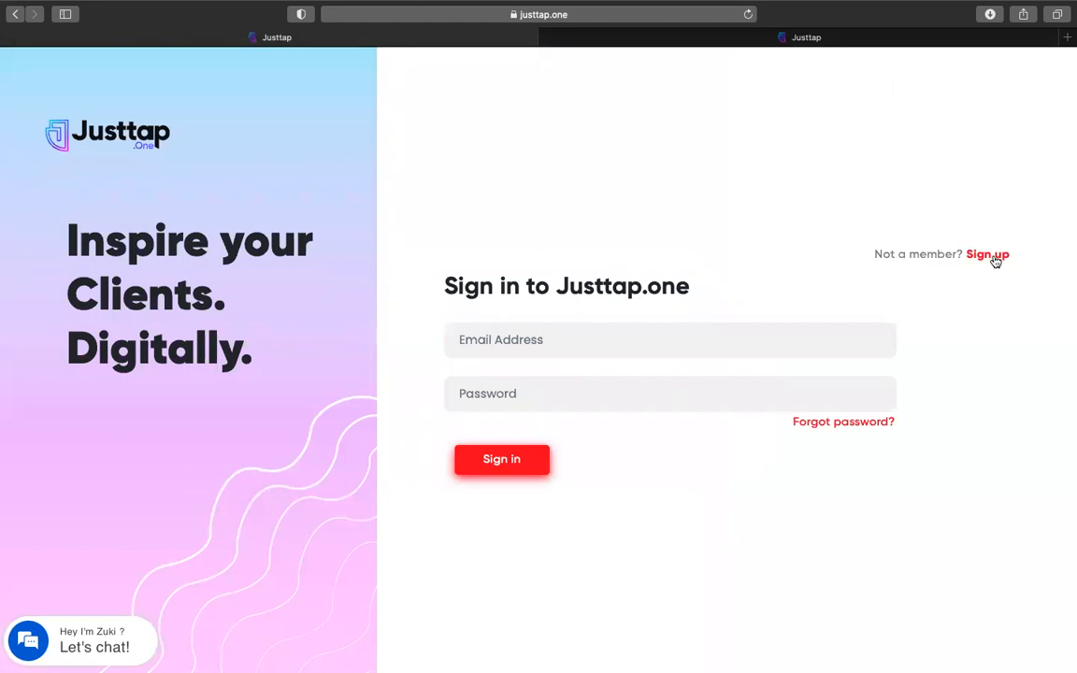
pyautogui.click(987, 255)
pyautogui.click(572, 238)
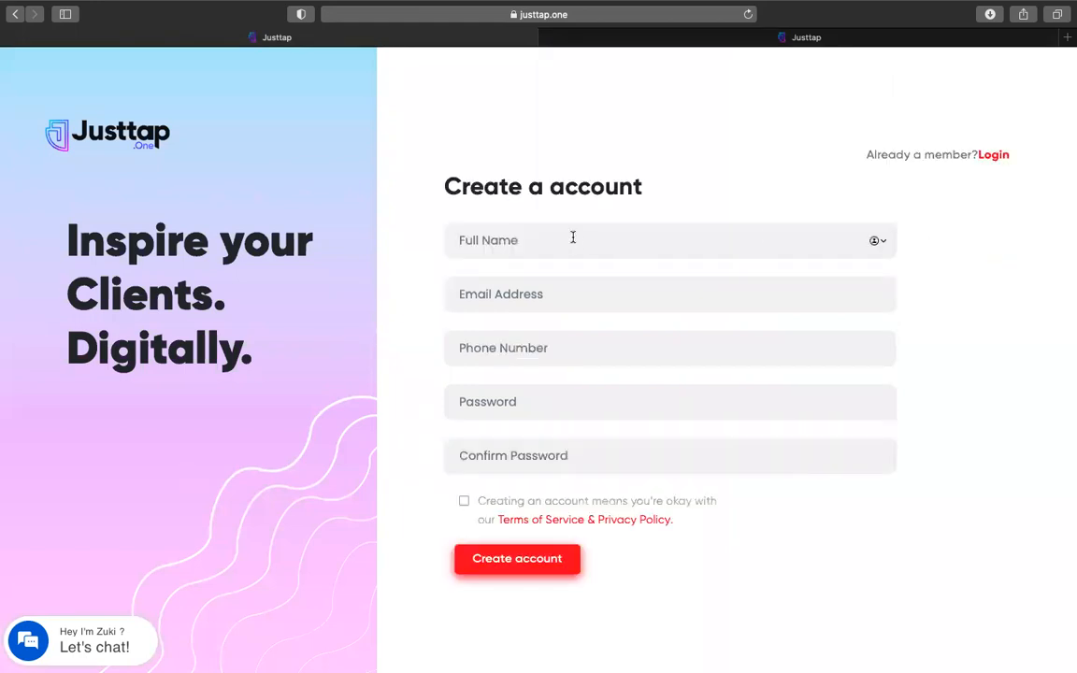
# Enter the full name 'DigiMonk Agency', the e-mail address and the phone number
pyautogui.write('DigiMonk Agency')
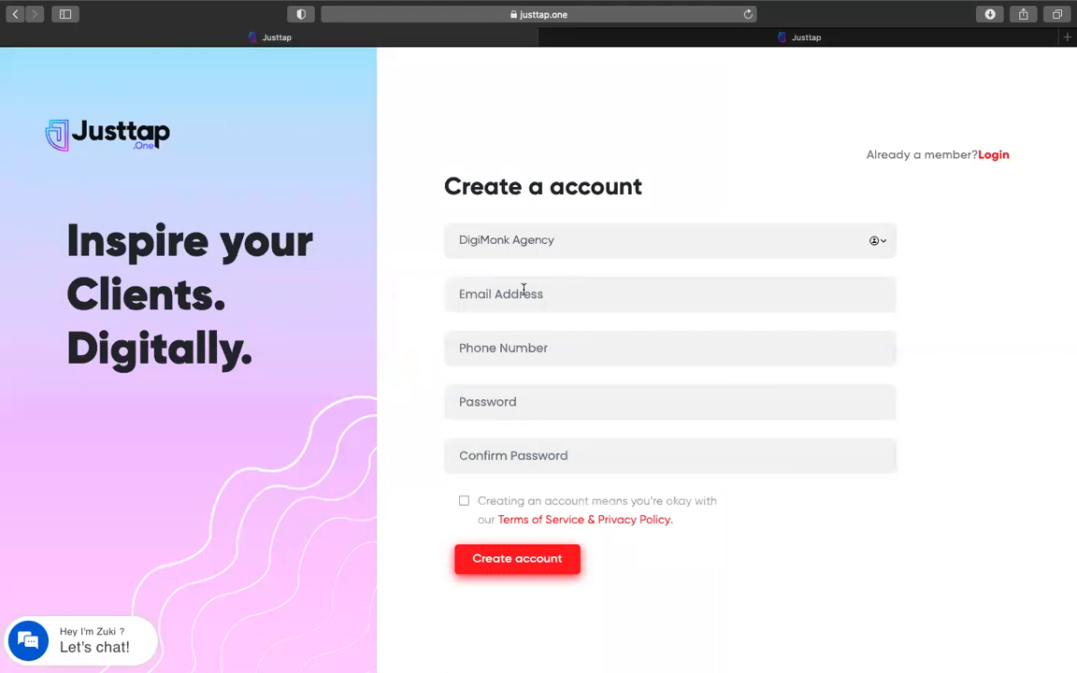
pyautogui.click(510, 296)
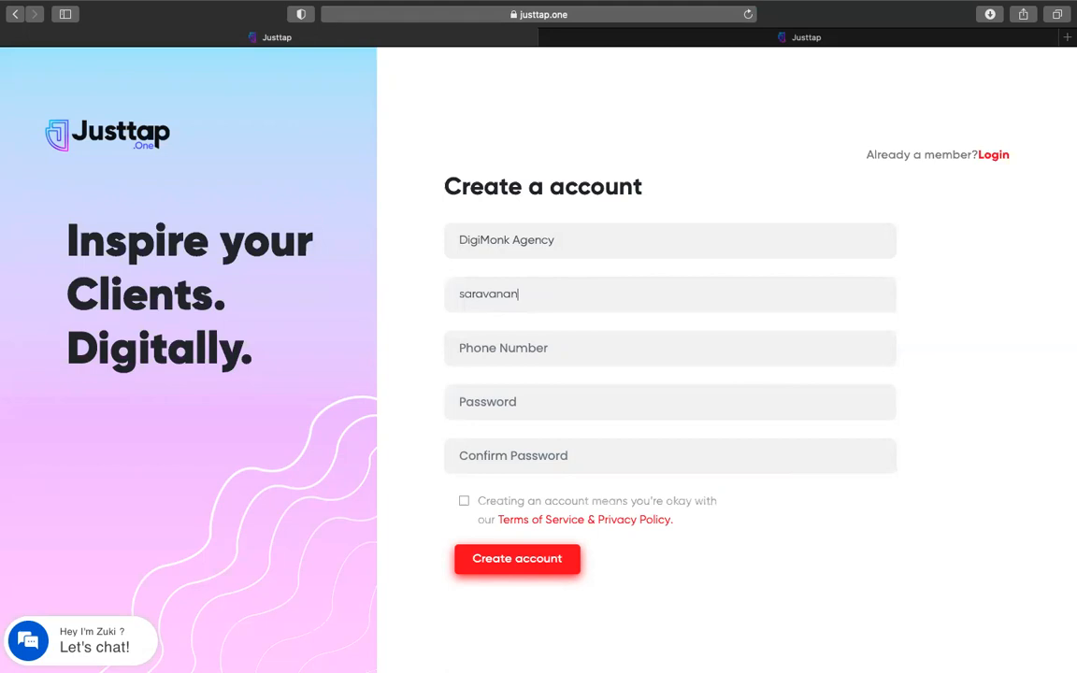
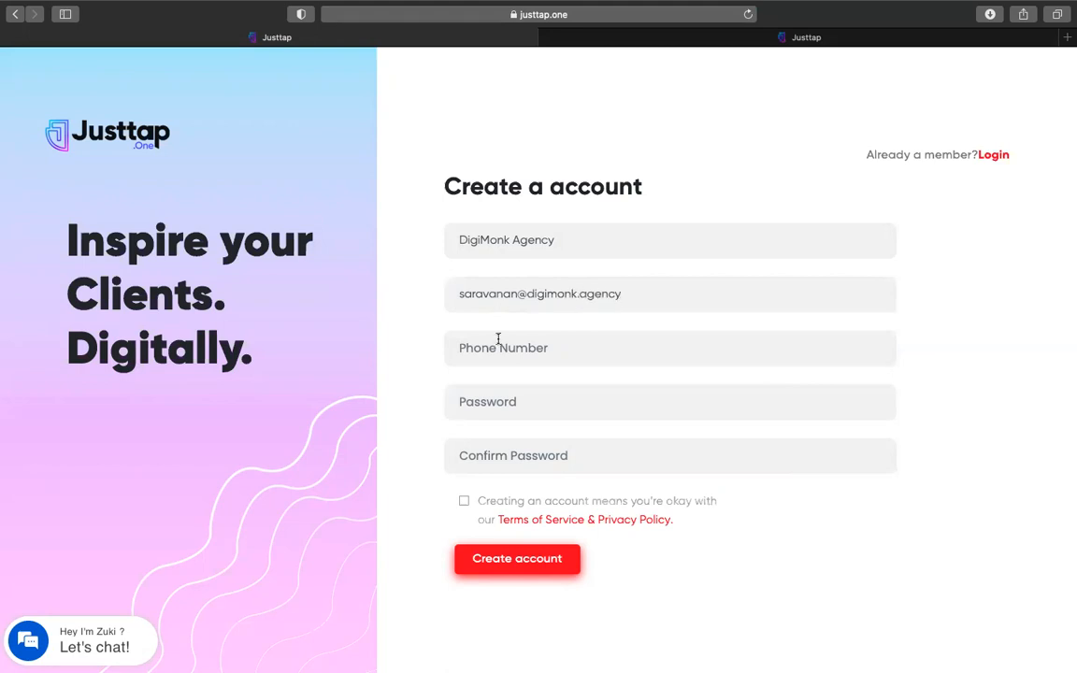
pyautogui.click(498, 341)
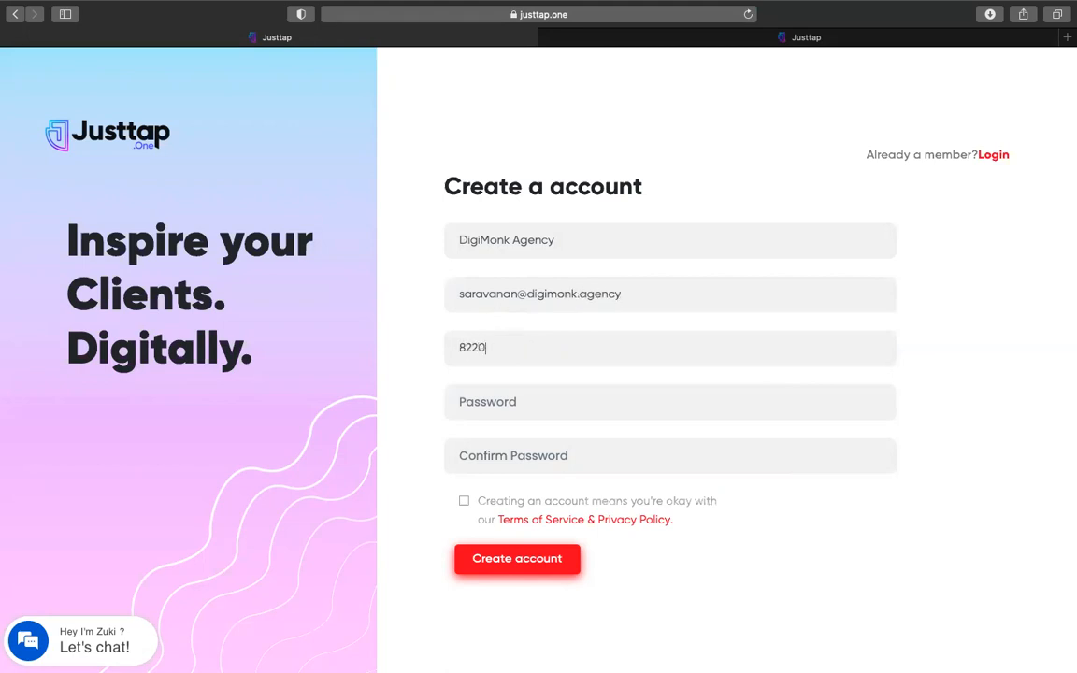
# Enter the account password and confirm it
pyautogui.click(489, 403)
pyautogui.write('***********')
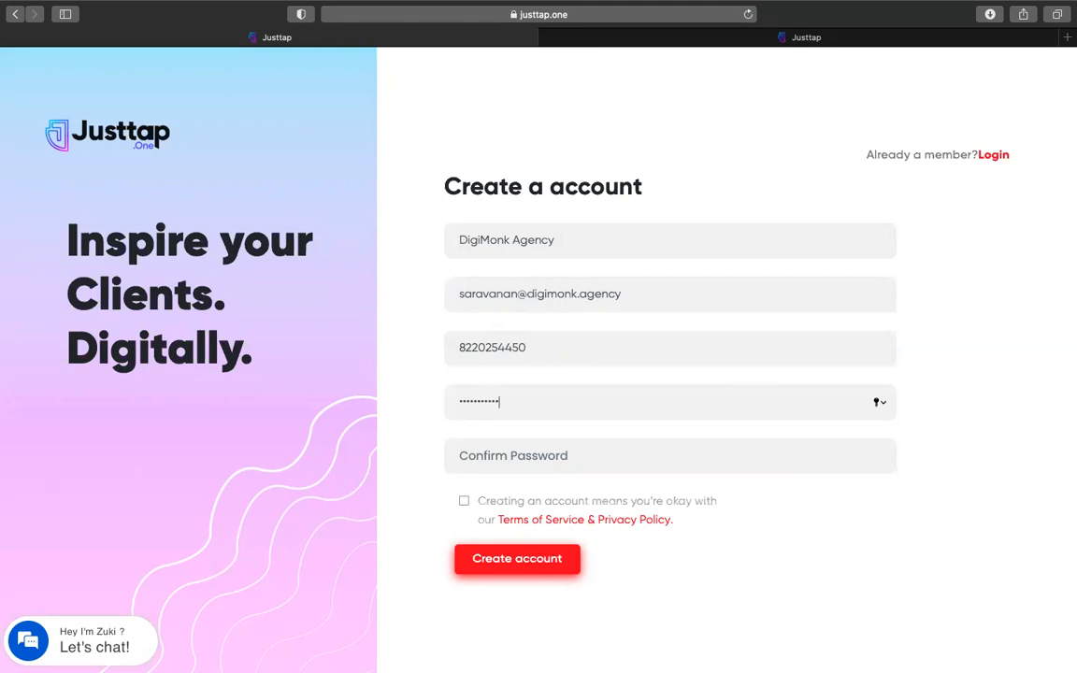
pyautogui.click(496, 443)
pyautogui.write('***********')
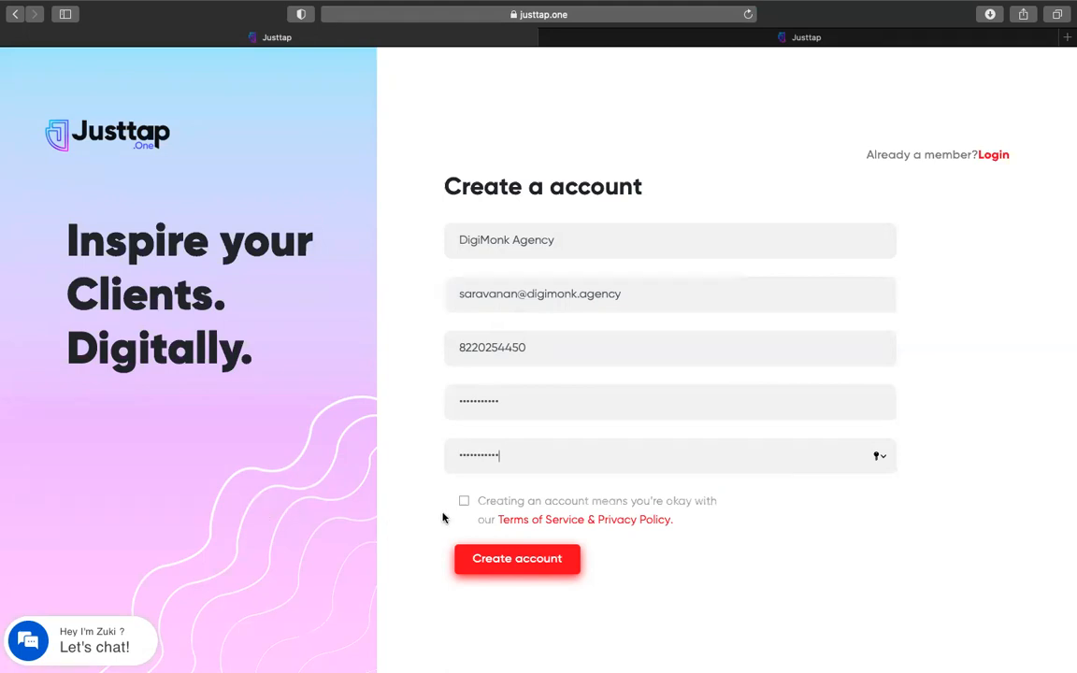
pyautogui.click(605, 526)
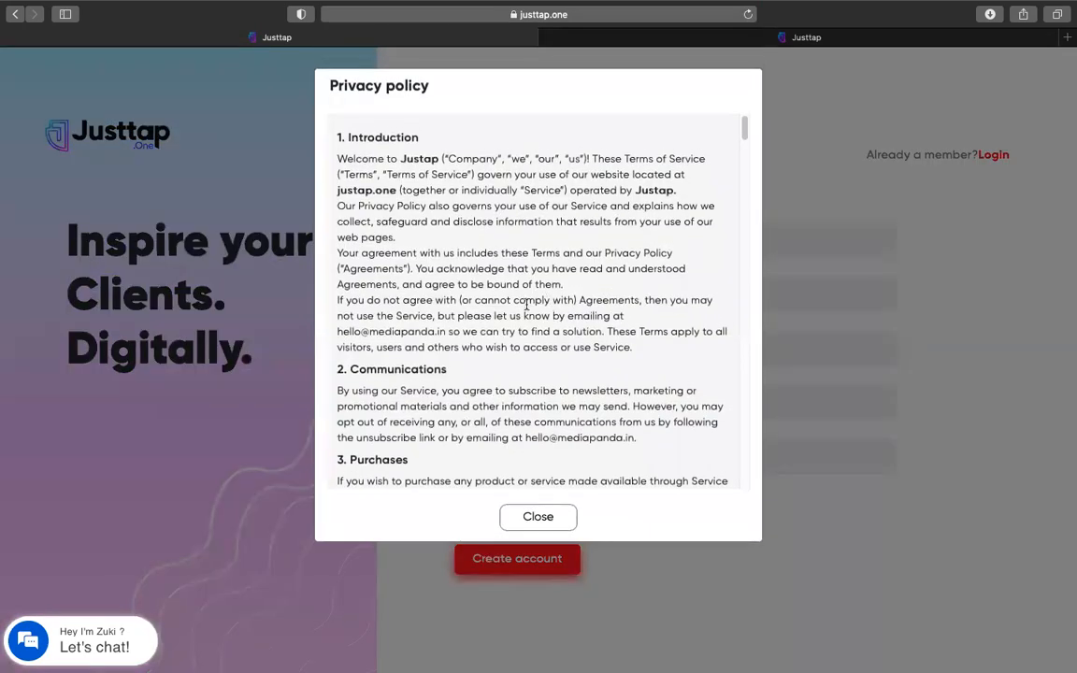
pyautogui.scroll(-10, 526, 304)
pyautogui.scroll(-10, 526, 304)
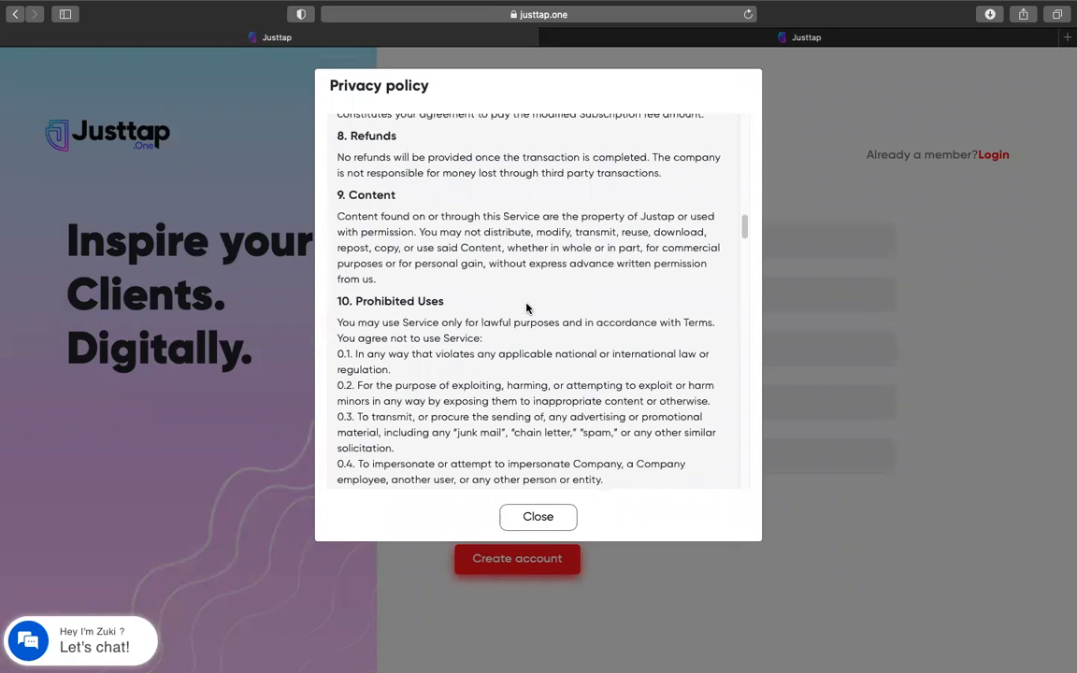
pyautogui.scroll(-20, 526, 309)
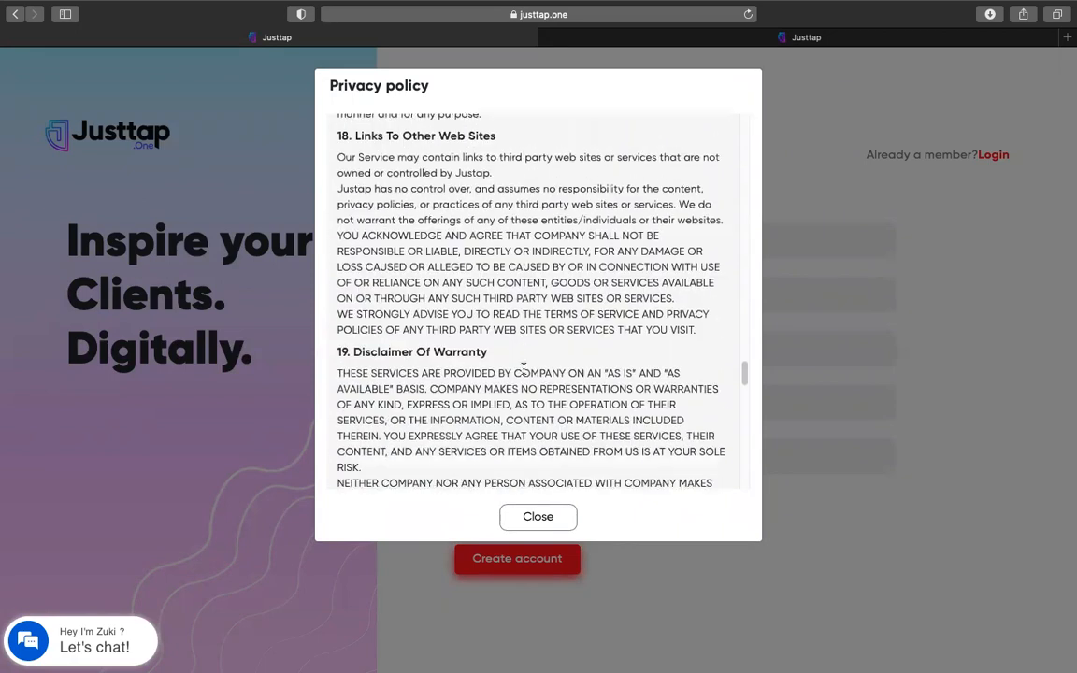
pyautogui.scroll(-5, 523, 369)
pyautogui.click(539, 517)
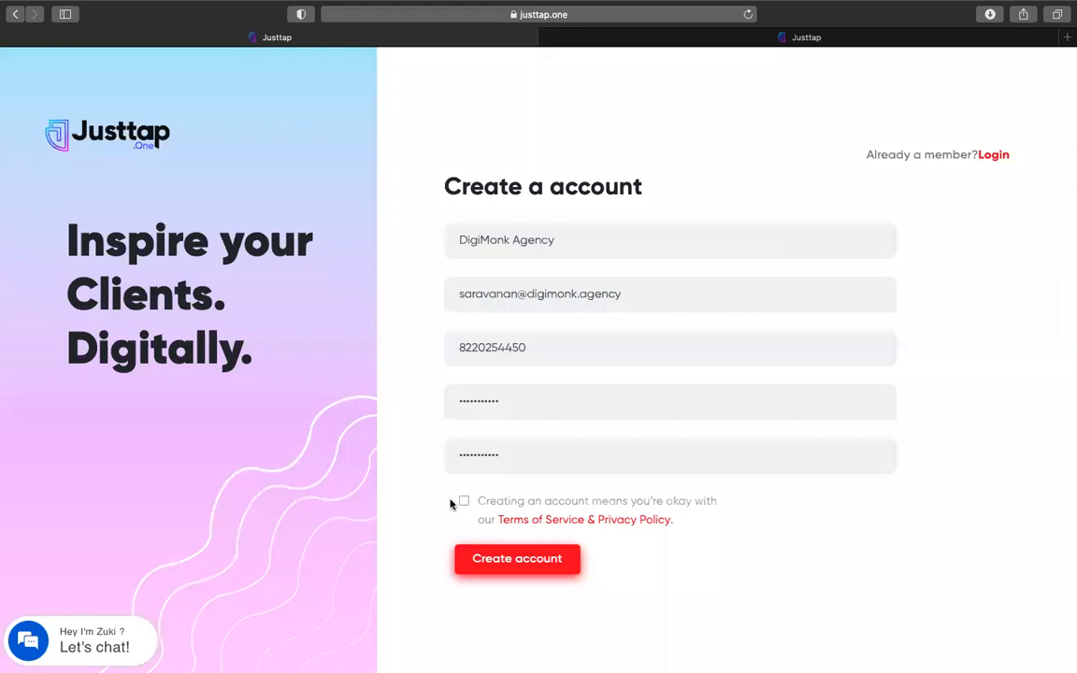
# Accept the terms, submit, and replace the rejected phone number with a different one
pyautogui.click(464, 502)
pyautogui.click(514, 560)
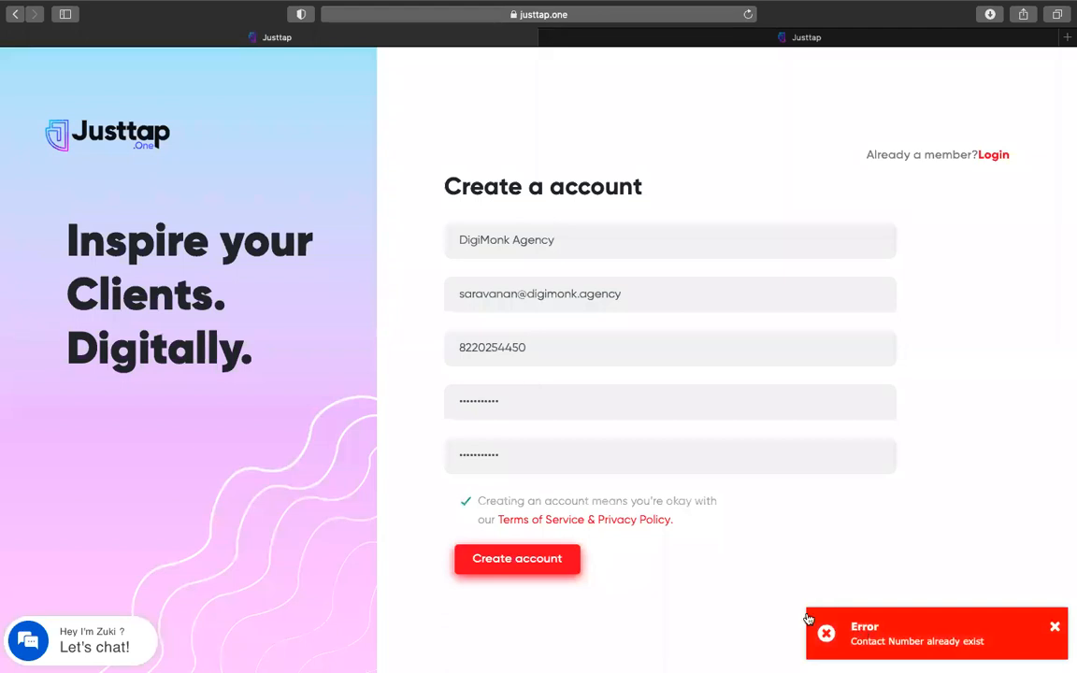
pyautogui.doubleClick(510, 347)
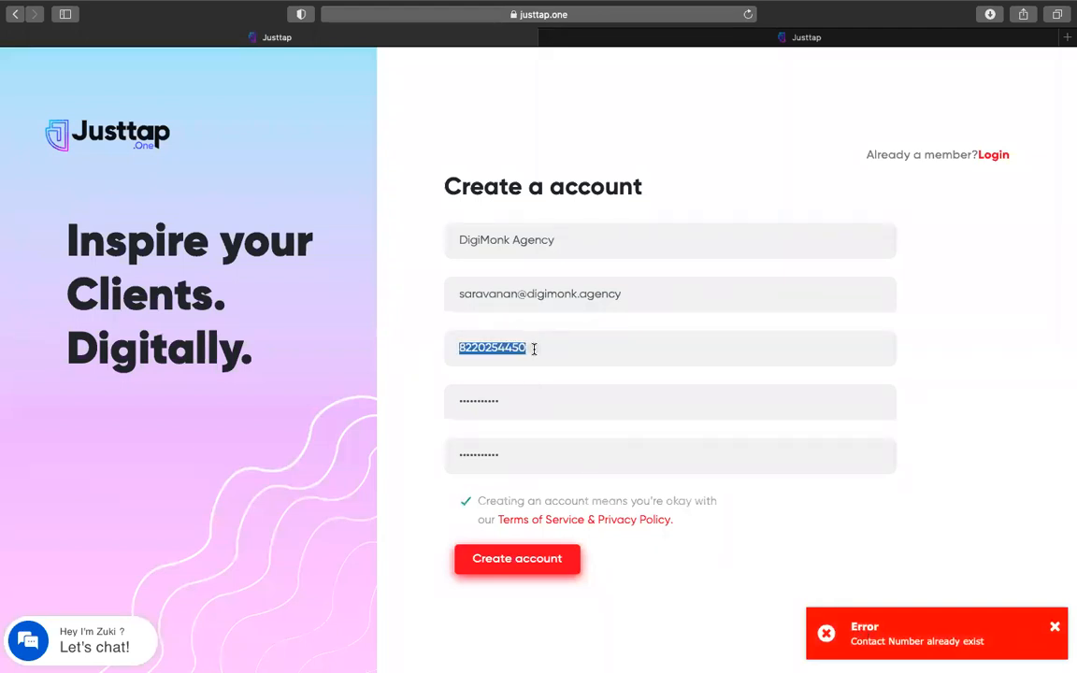
pyautogui.click(534, 349)
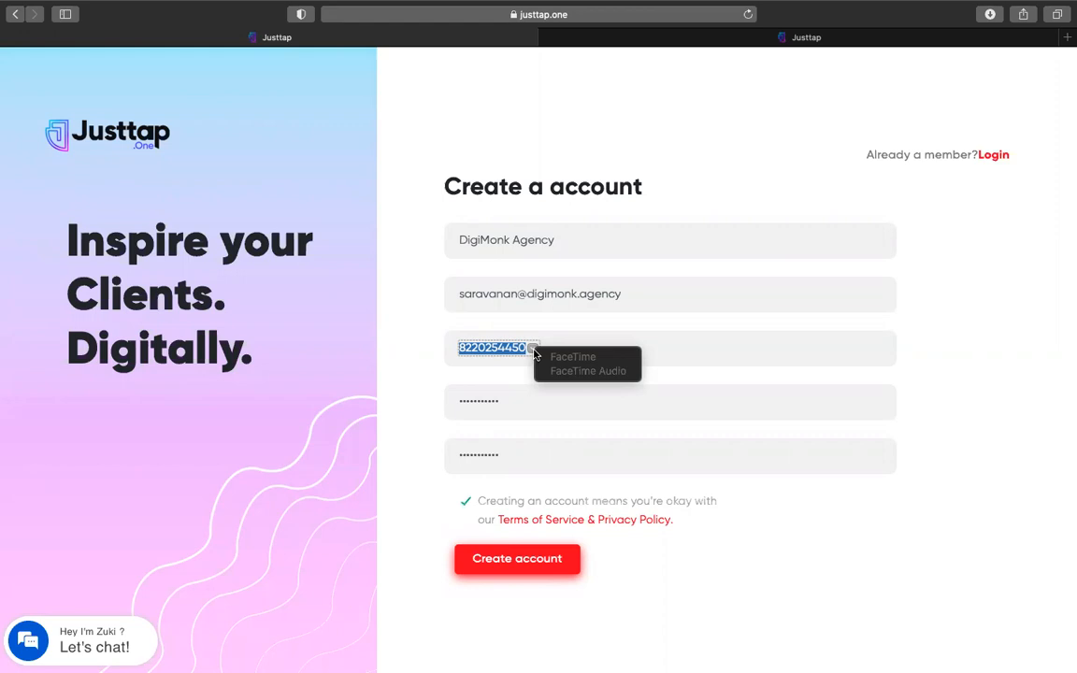
pyautogui.click(500, 351)
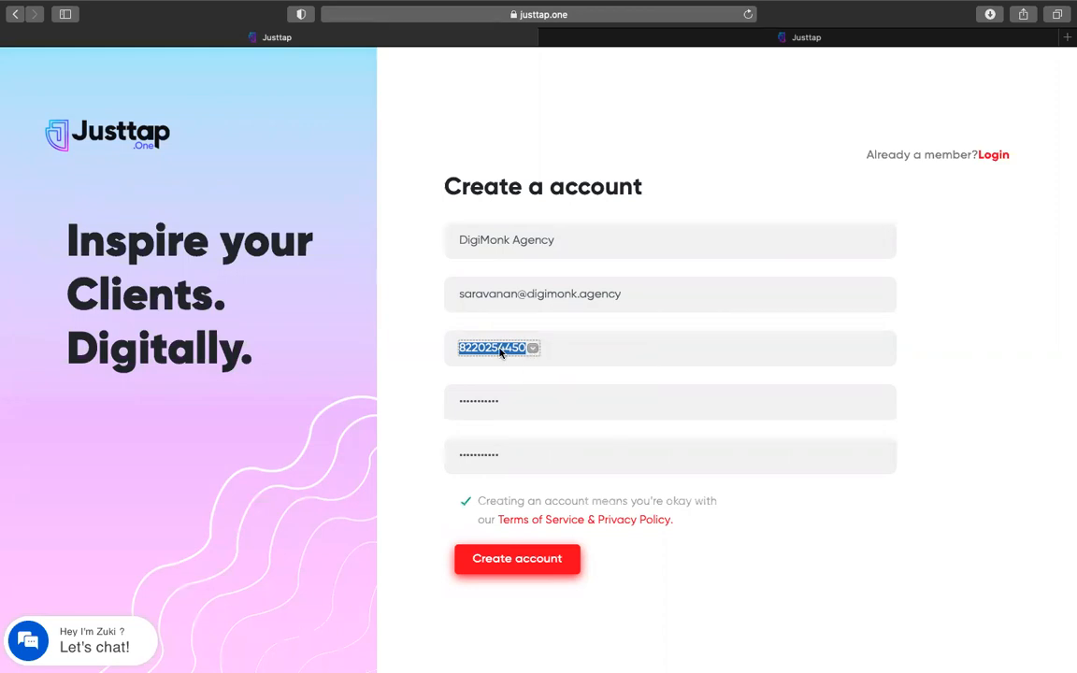
pyautogui.press('BackSpace')
pyautogui.click(513, 559)
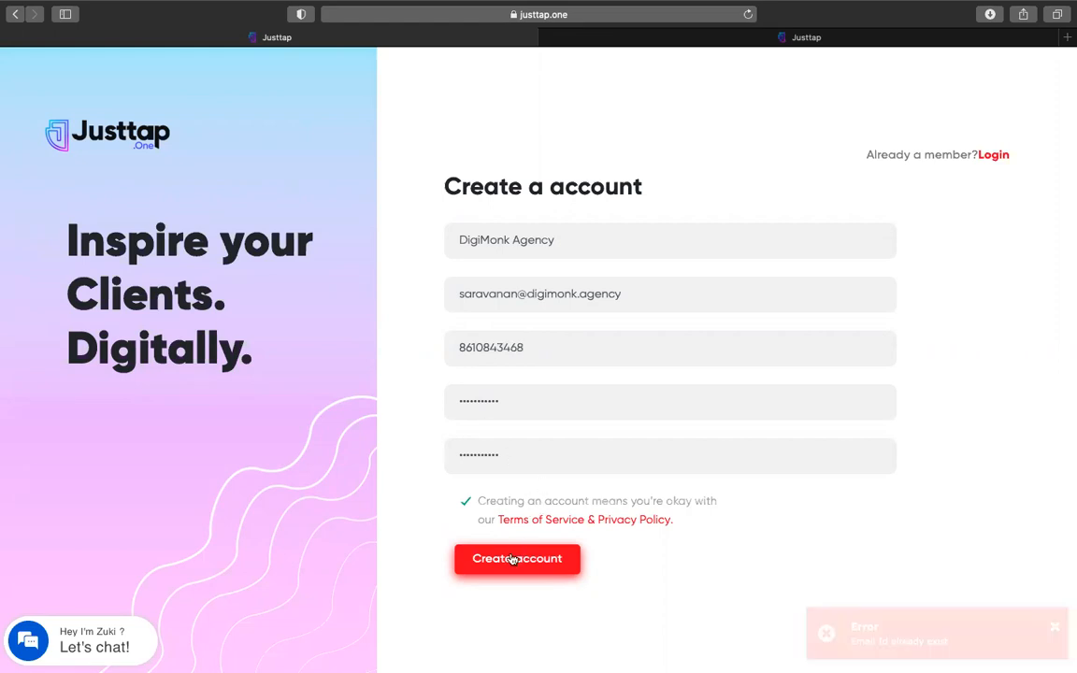
# Replace the rejected e-mail with a different address and submit the sign-up form
pyautogui.tripleClick(607, 299)
pyautogui.moveTo(622, 295); pyautogui.dragTo(421, 290)
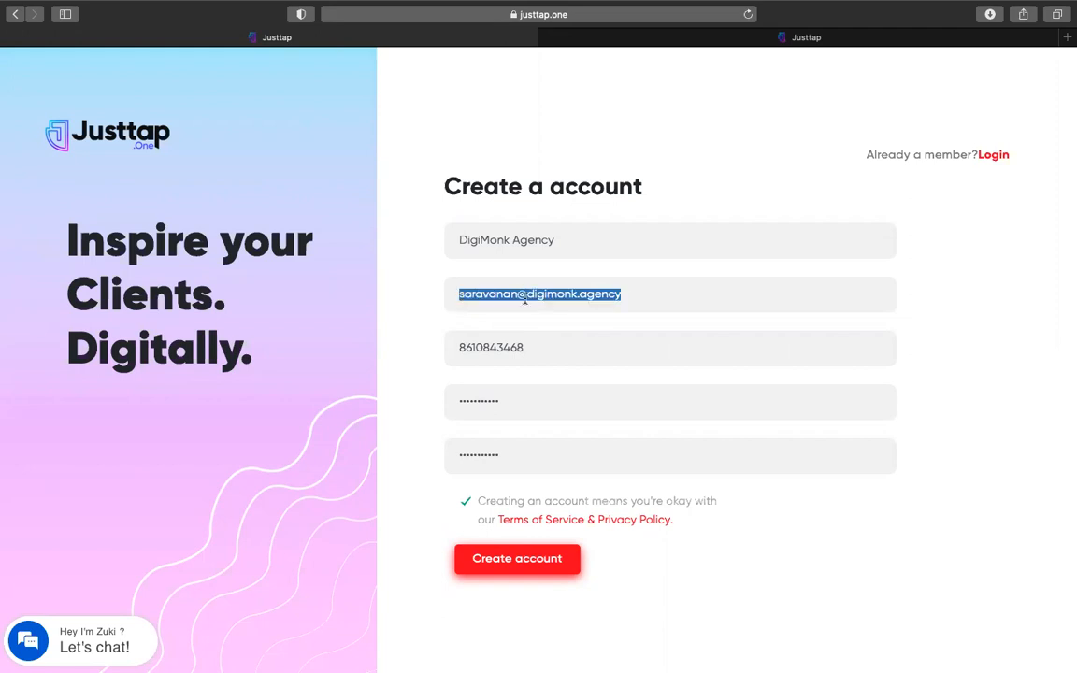
pyautogui.write('di')
pyautogui.press('BackSpace')
pyautogui.press('BackSpace')
pyautogui.write('sara')
pyautogui.press('BackSpace')
pyautogui.press('BackSpace')
pyautogui.press('BackSpace')
pyautogui.press('BackSpace')
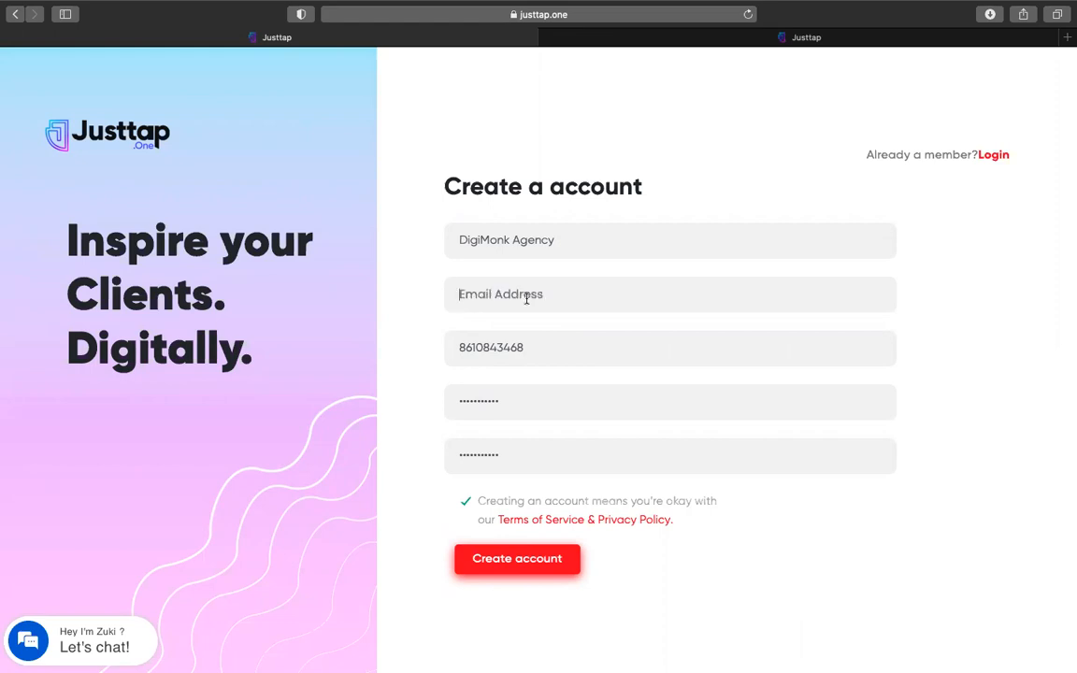
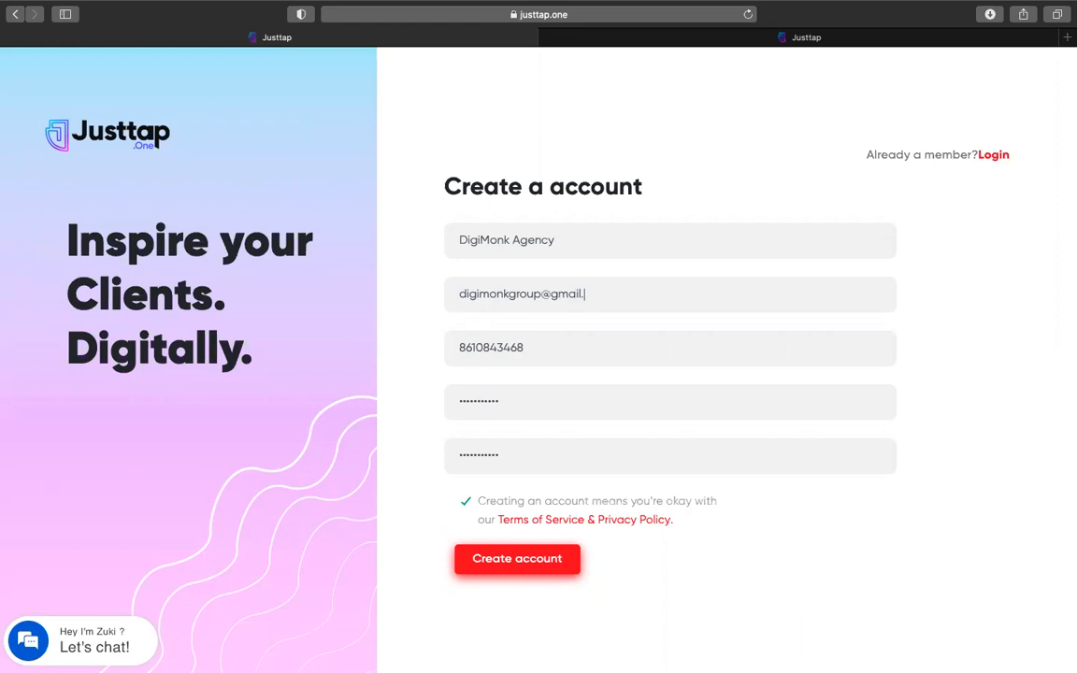
pyautogui.click(529, 560)
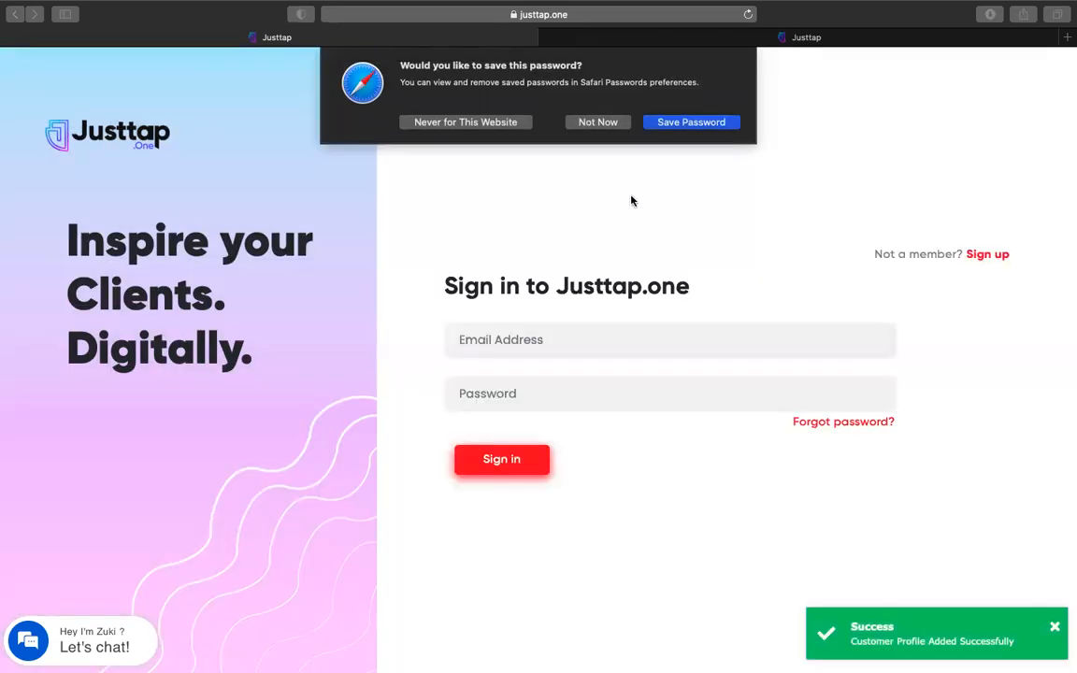
# Dismiss the prompts and sign in with the new account's e-mail and password
pyautogui.click(591, 120)
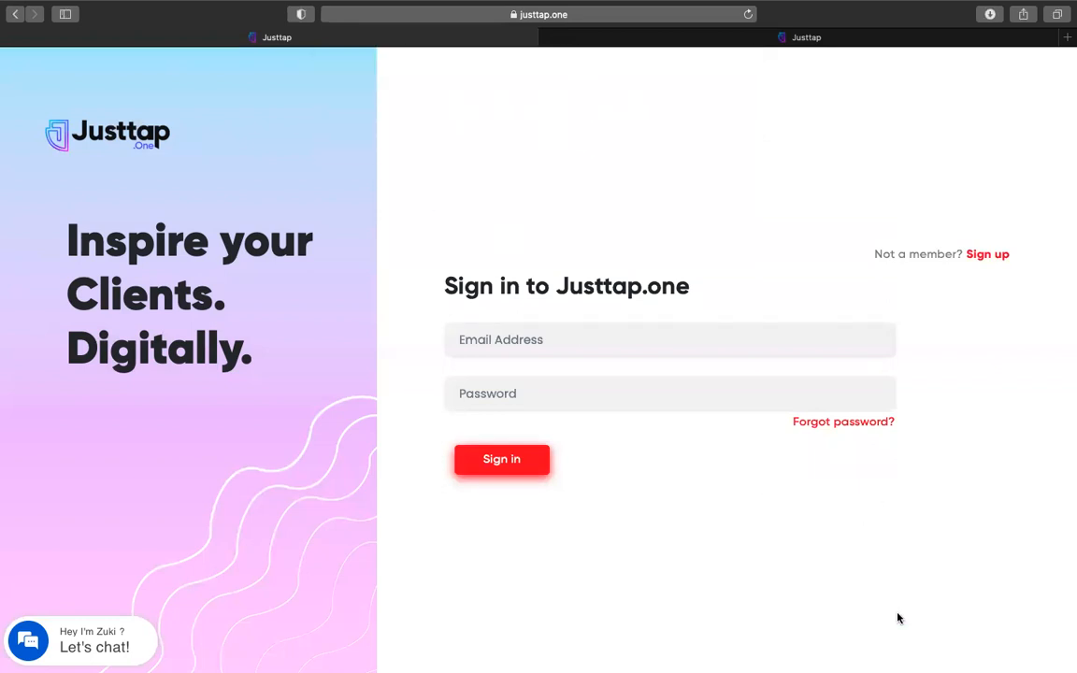
pyautogui.click(860, 628)
pyautogui.click(528, 335)
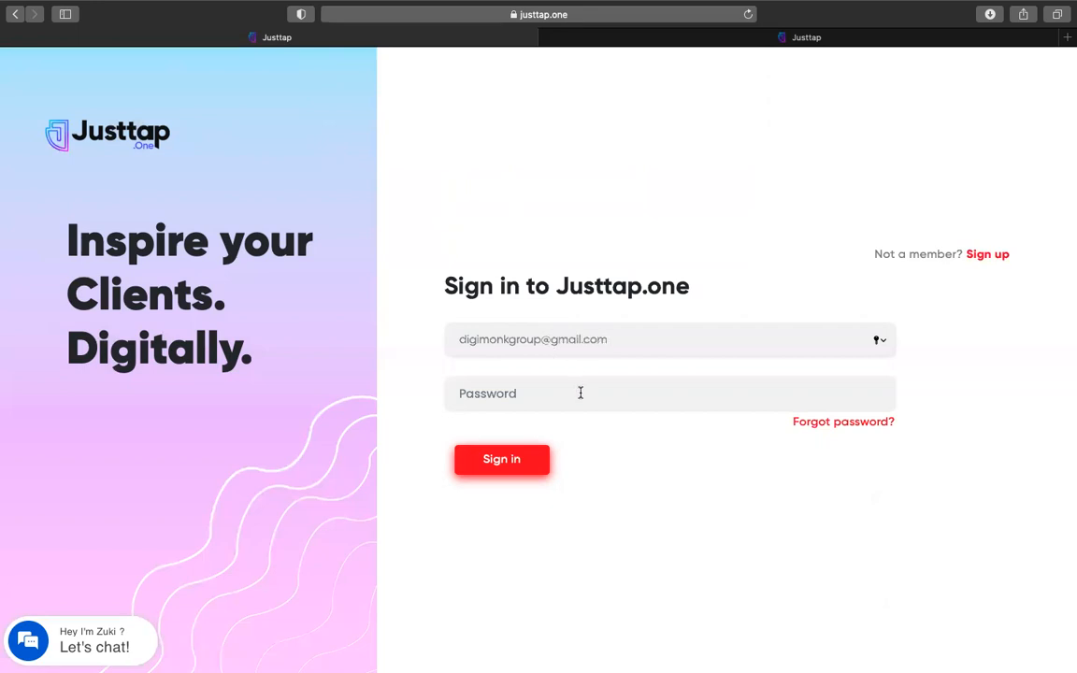
pyautogui.click(579, 392)
pyautogui.write('•••••••••••')
pyautogui.click(509, 457)
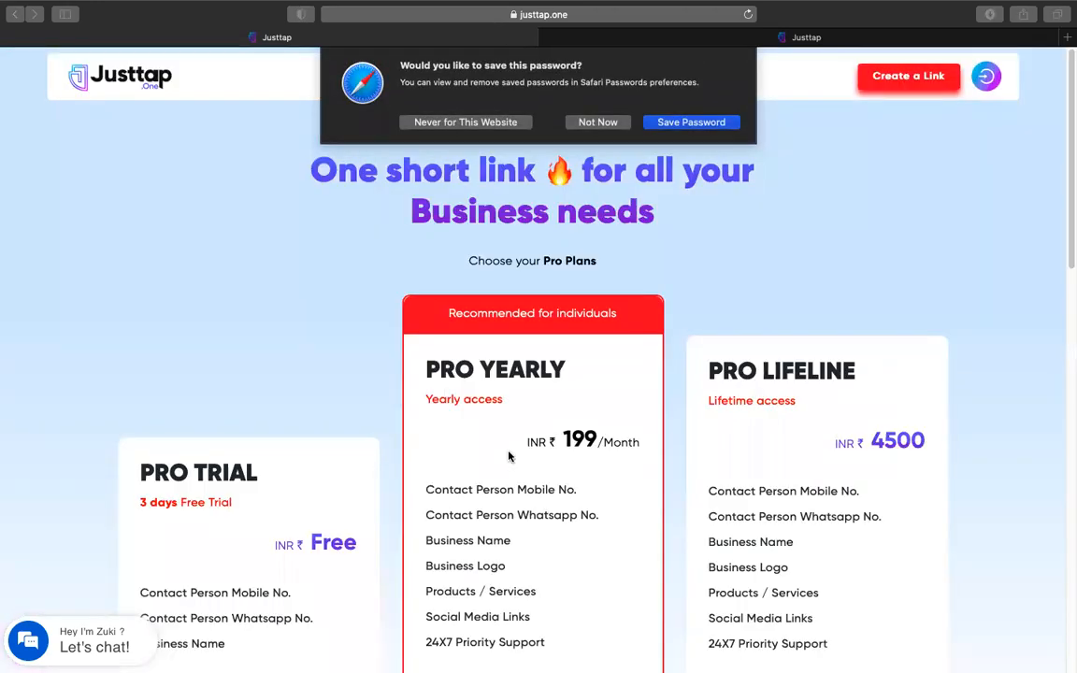
# Decline Safari's save-password prompt and scroll down to the Pro Plans buttons
pyautogui.press('Escape')
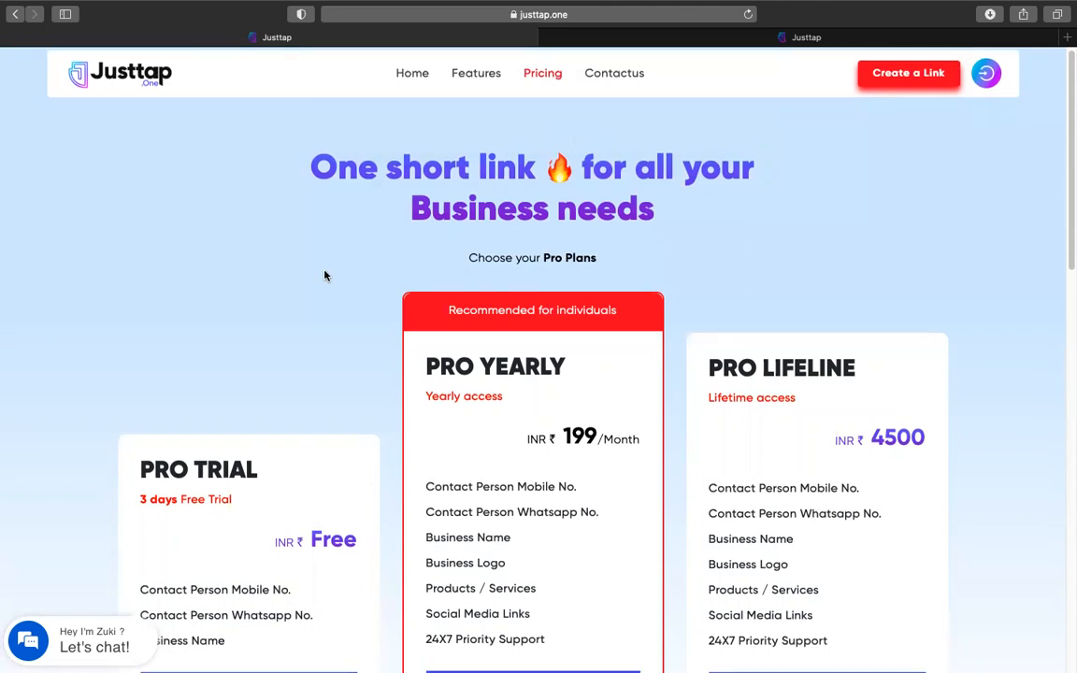
pyautogui.scroll(-3, 325, 276)
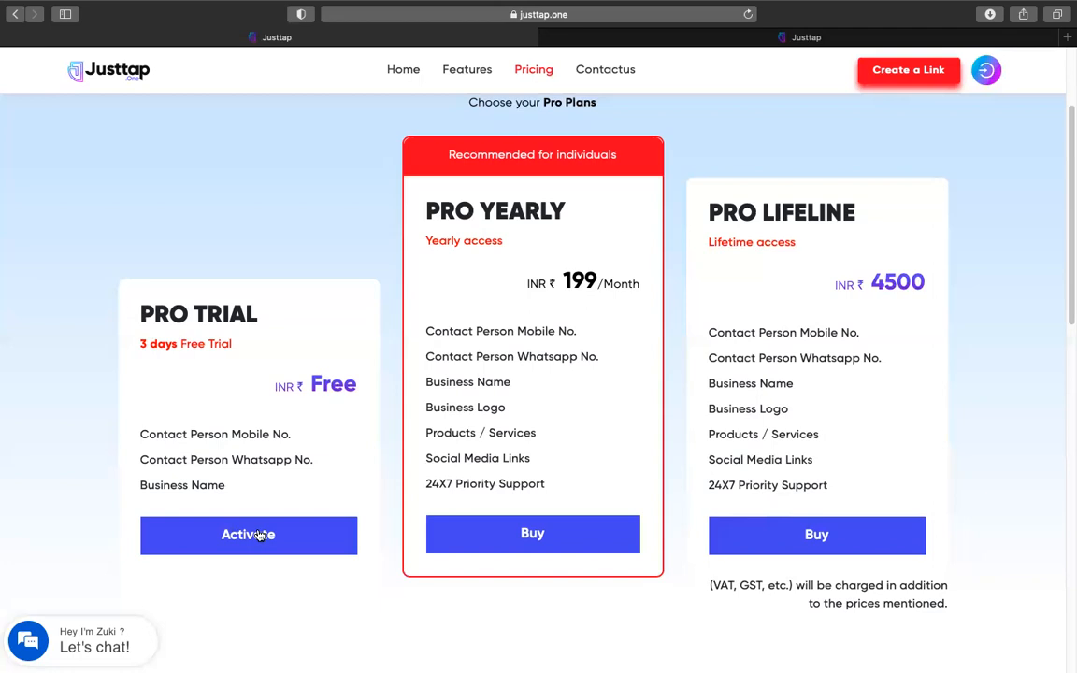
# Activate the free 3-day Pro Trial, review the sample card's services, and copy the page URL
pyautogui.click(249, 546)
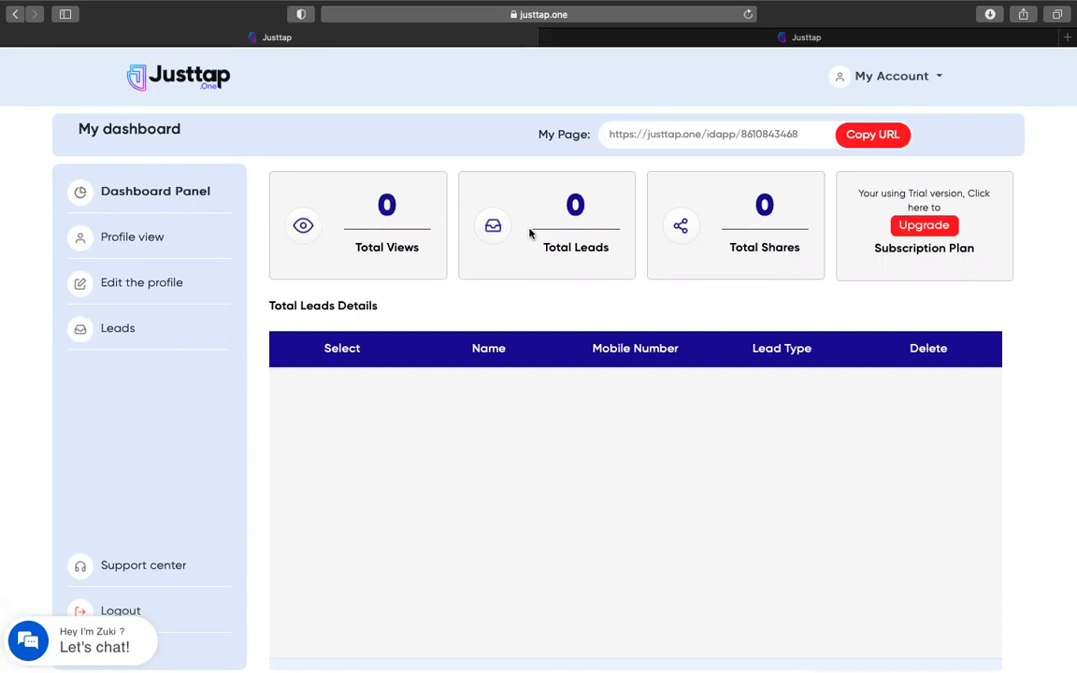
pyautogui.click(816, 39)
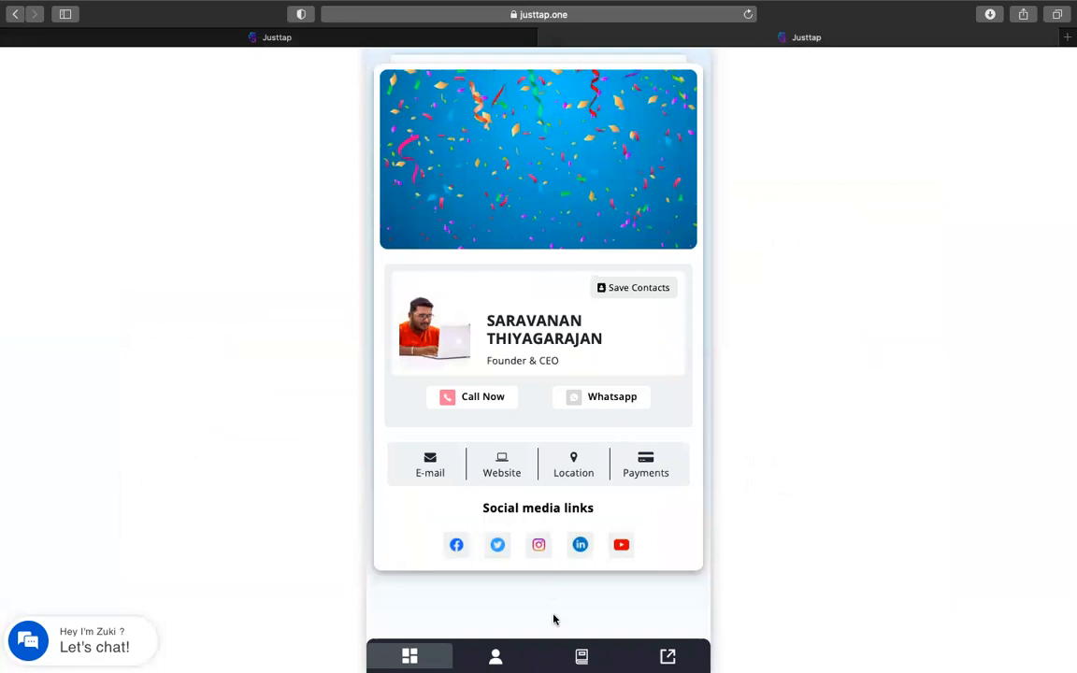
pyautogui.click(582, 657)
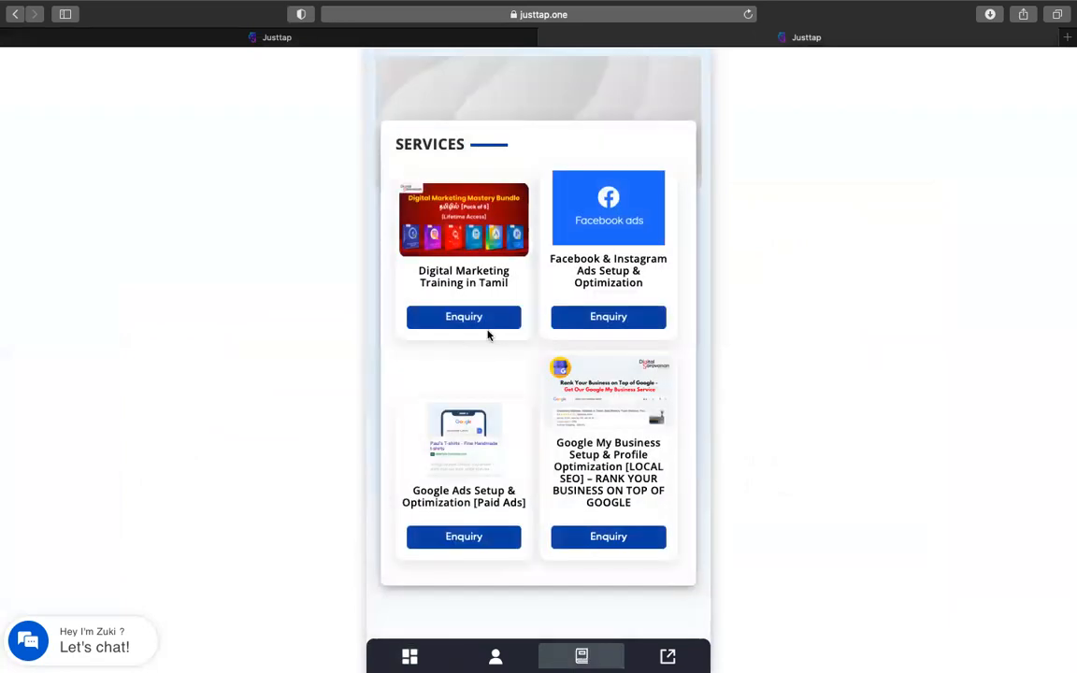
pyautogui.click(322, 38)
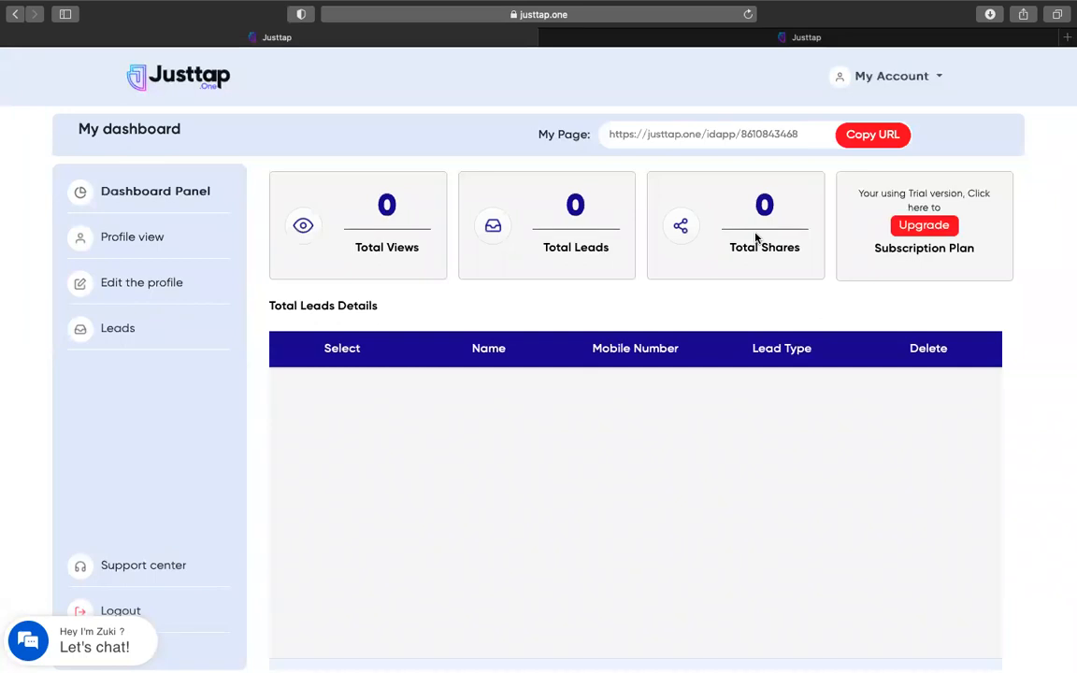
pyautogui.click(872, 136)
# Copy the public page URL, then open Profile view and its Edit form
pyautogui.click(862, 136)
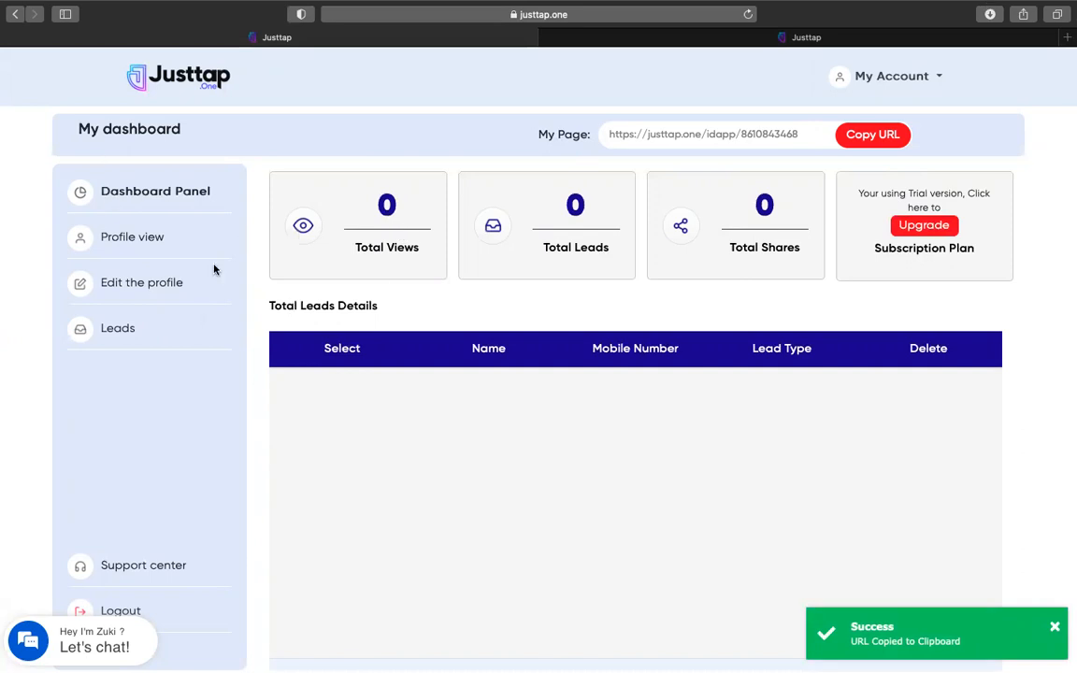
pyautogui.click(133, 238)
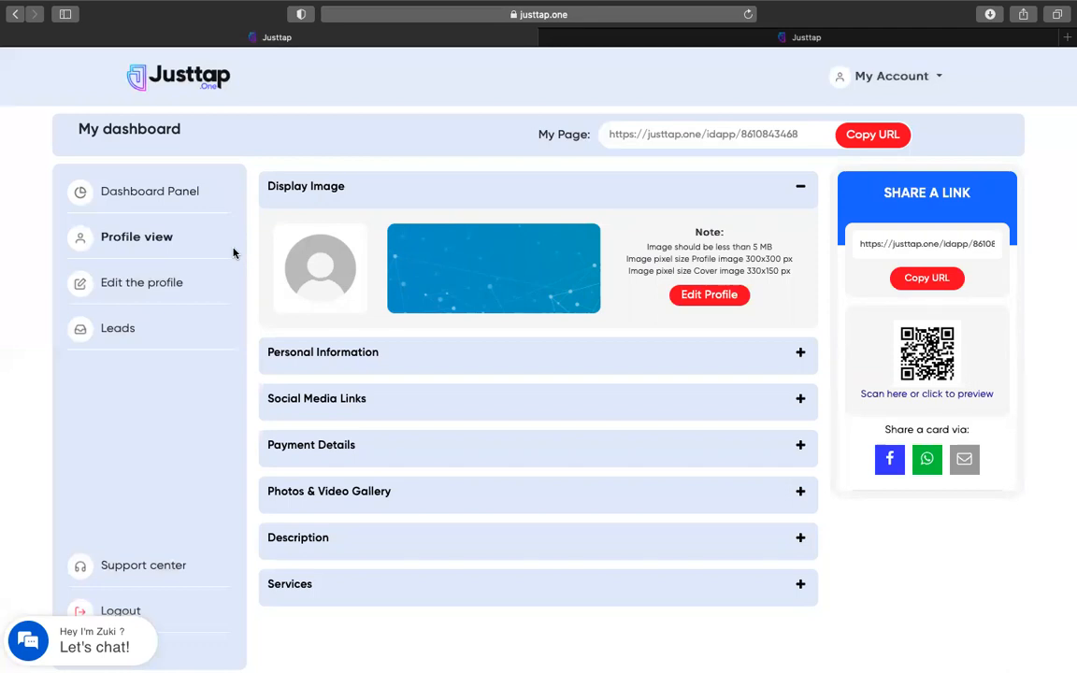
pyautogui.click(142, 291)
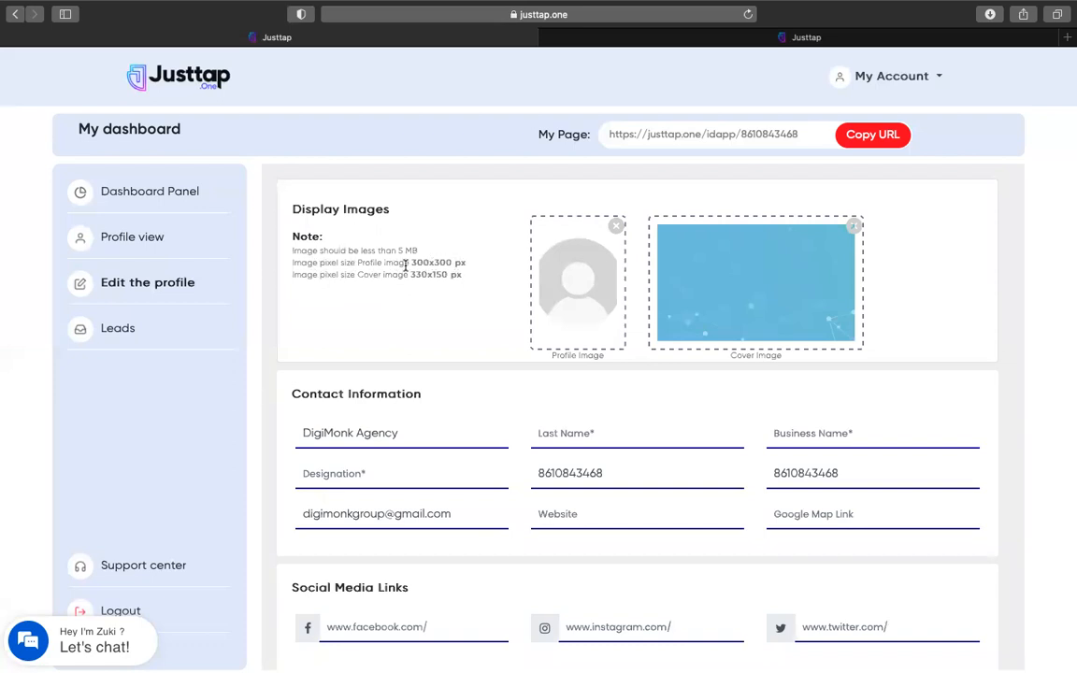
# Remove the default profile and cover images and upload the DigiMonk logo and banner
pyautogui.tripleClick(389, 250)
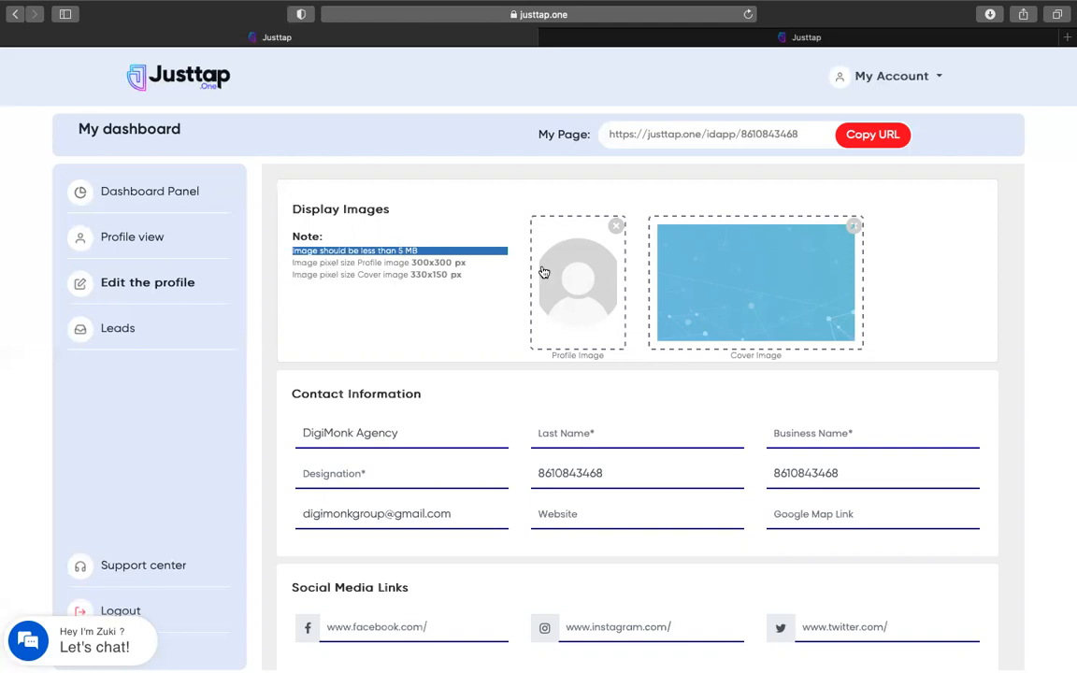
pyautogui.click(616, 226)
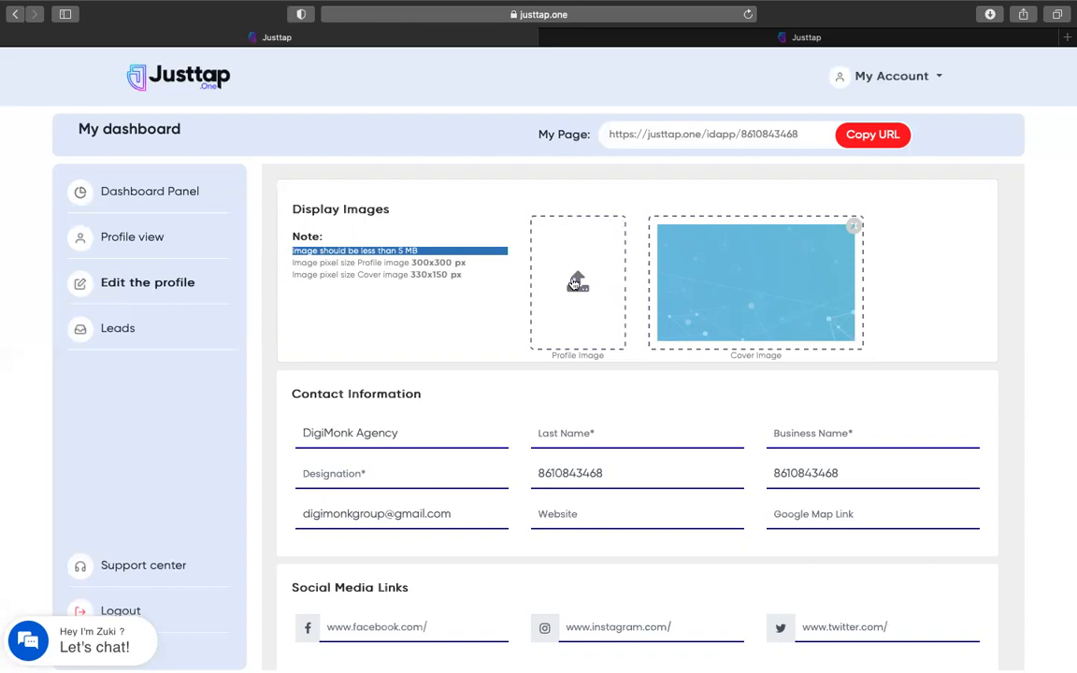
pyautogui.click(854, 230)
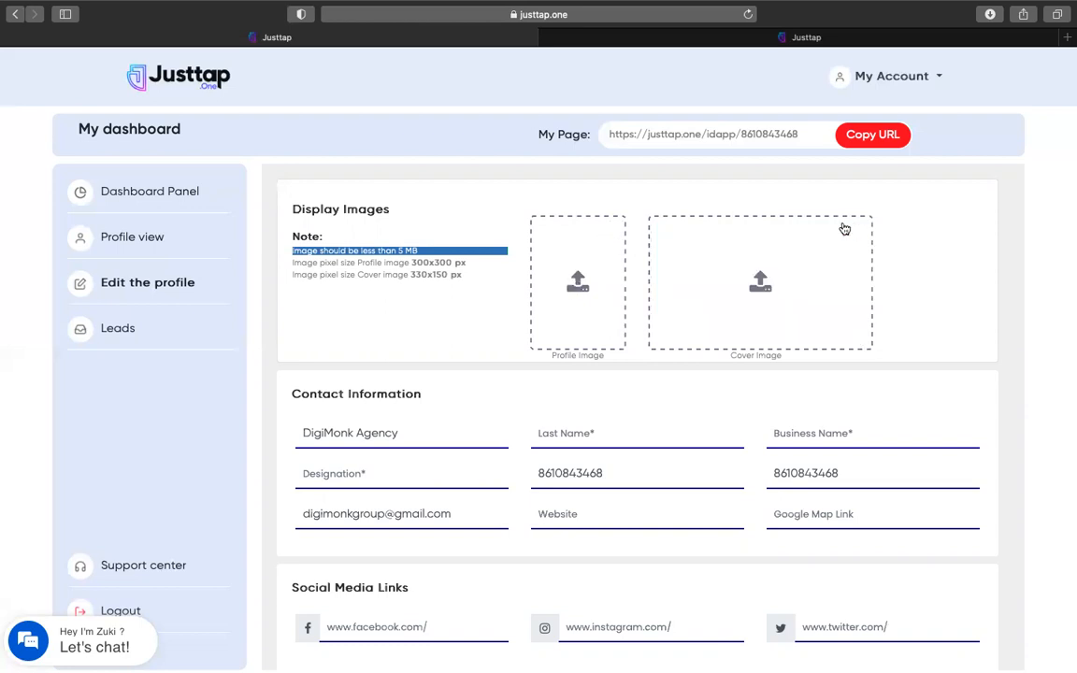
pyautogui.click(578, 284)
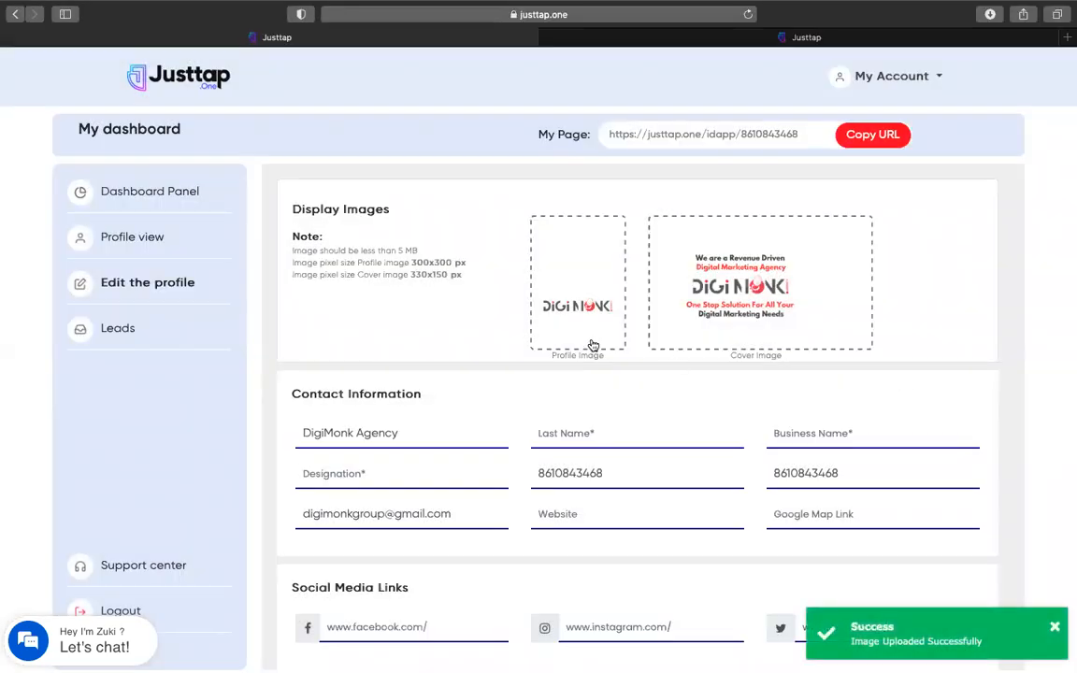
pyautogui.moveTo(595, 304)
# Move 'Agency' out of the first name into Last Name, leaving DigiMonk as first name
pyautogui.moveTo(792, 292)
pyautogui.scroll(-2, 561, 365)
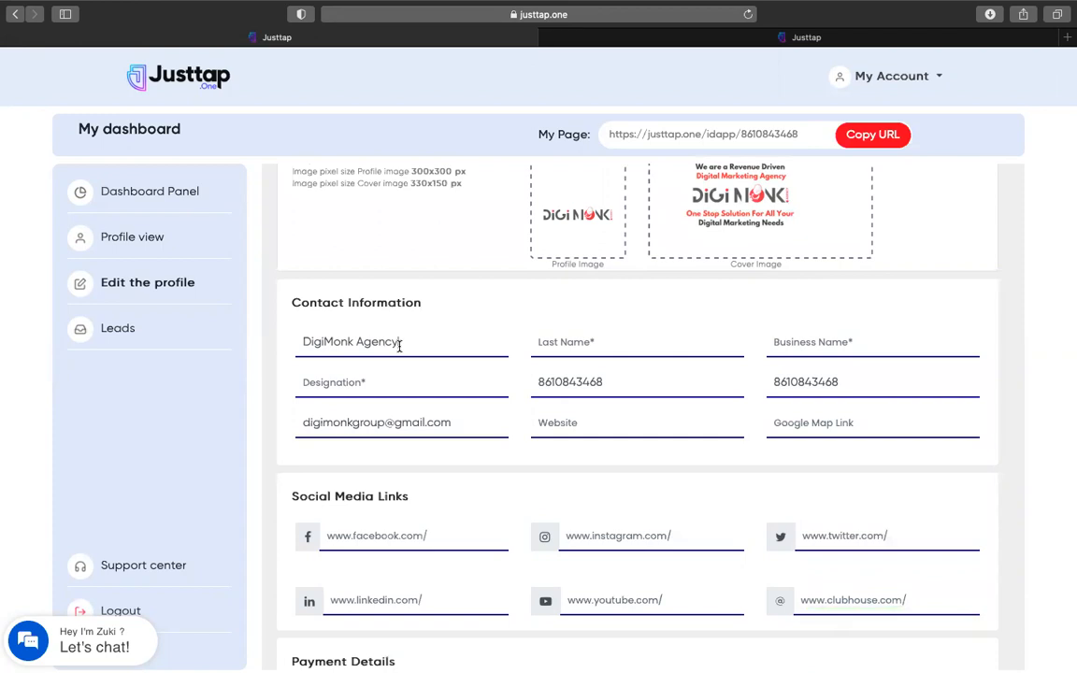
pyautogui.moveTo(359, 344); pyautogui.dragTo(399, 343)
pyautogui.click(597, 338)
pyautogui.doubleClick(425, 343)
pyautogui.press('super+x')
pyautogui.click(589, 338)
pyautogui.press('super+v')
# Enter Business Name 'DigiMonk Agency' and Designation 'Founder & CEO'
pyautogui.click(822, 341)
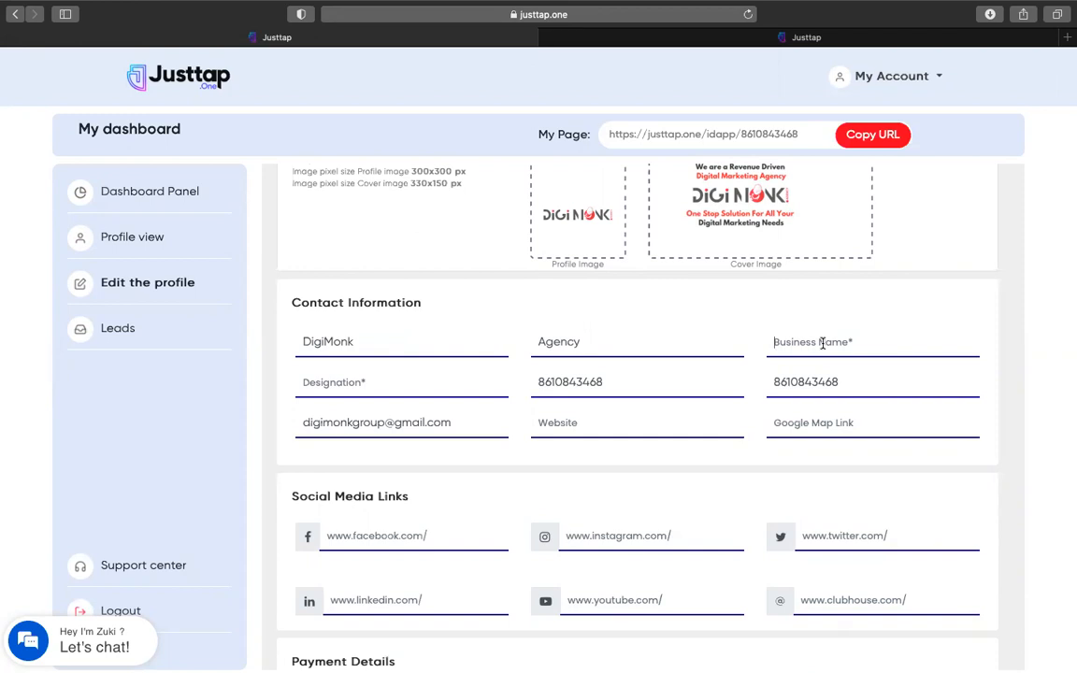
pyautogui.write('DigiMonk Agency')
pyautogui.click(344, 386)
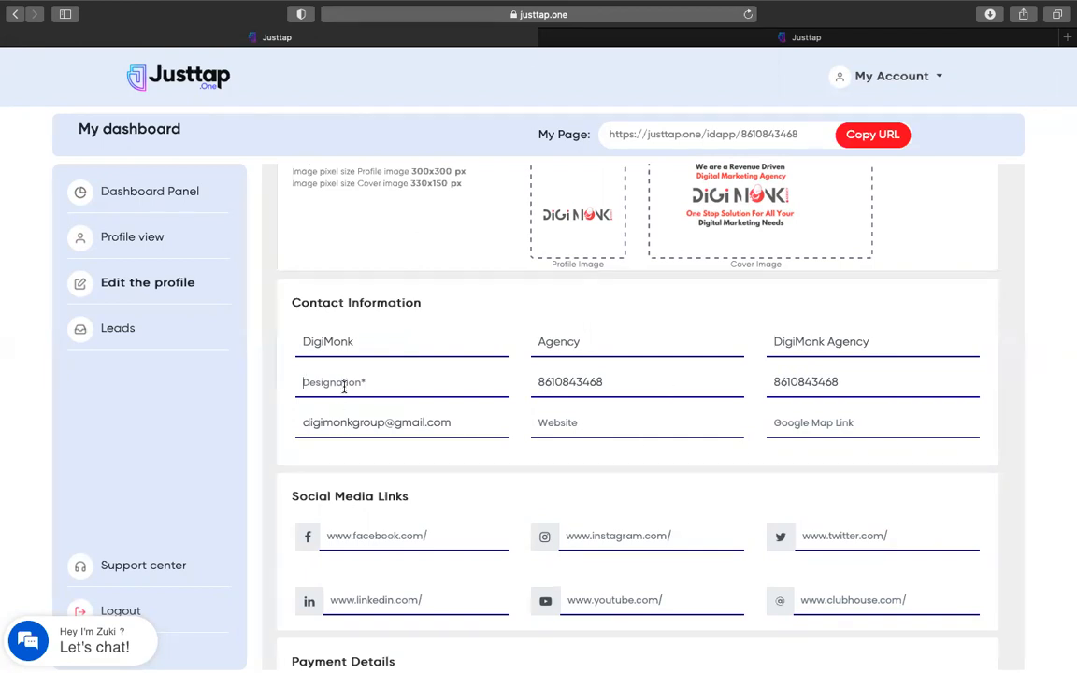
pyautogui.write('Founder & CEO')
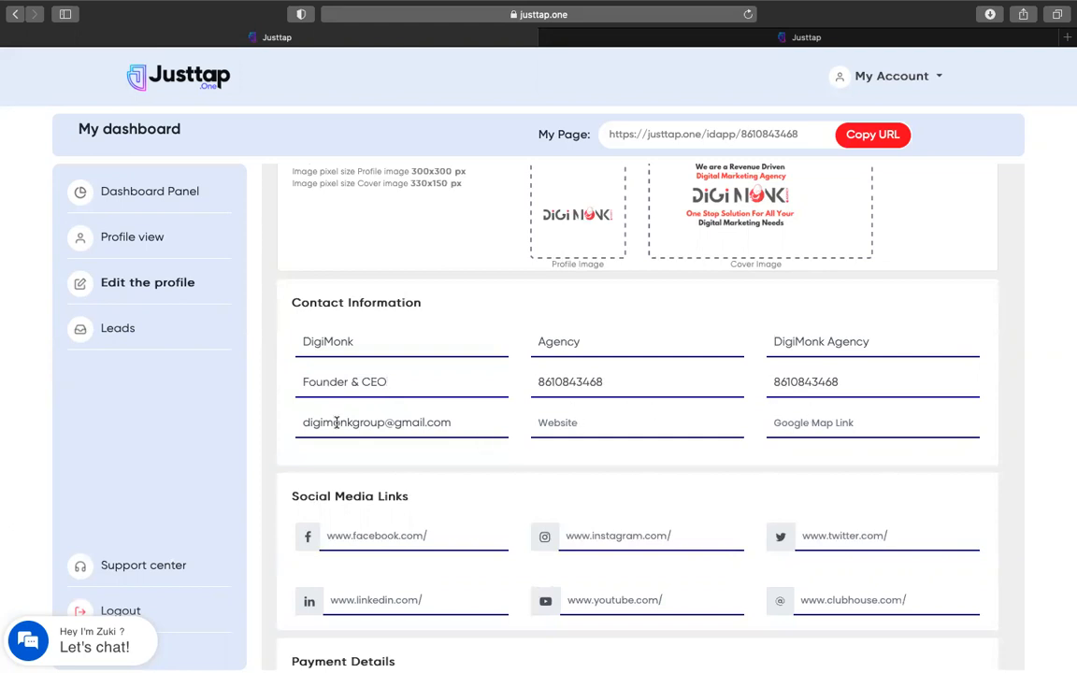
pyautogui.doubleClick(617, 388)
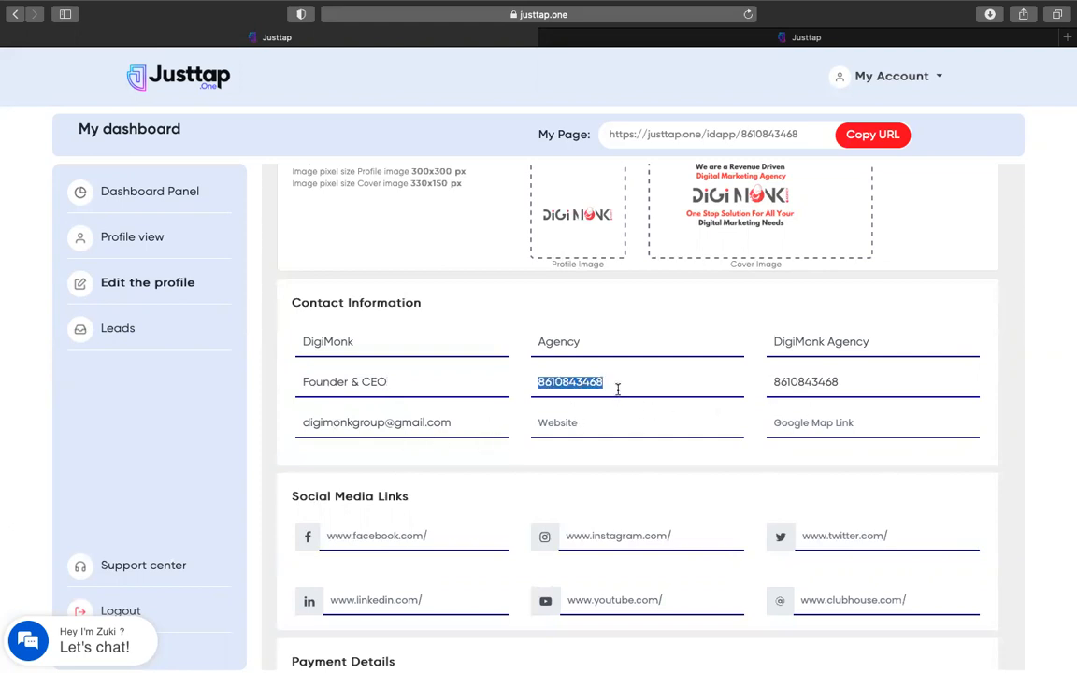
pyautogui.press('BackSpace')
pyautogui.press('super+v')
pyautogui.doubleClick(779, 386)
pyautogui.press('BackSpace')
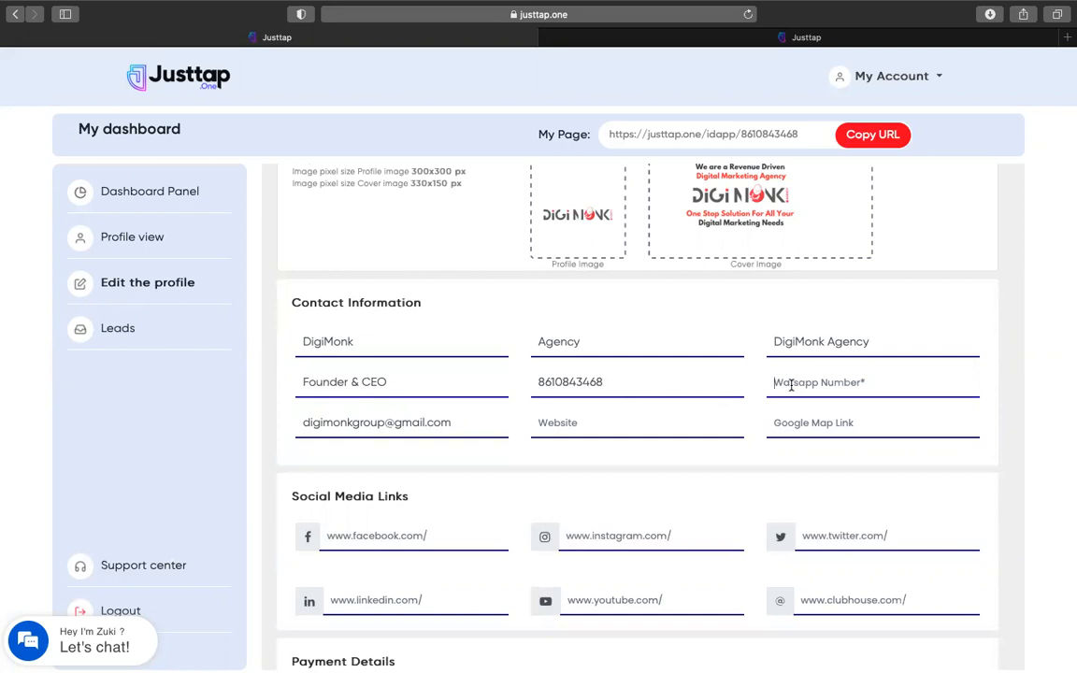
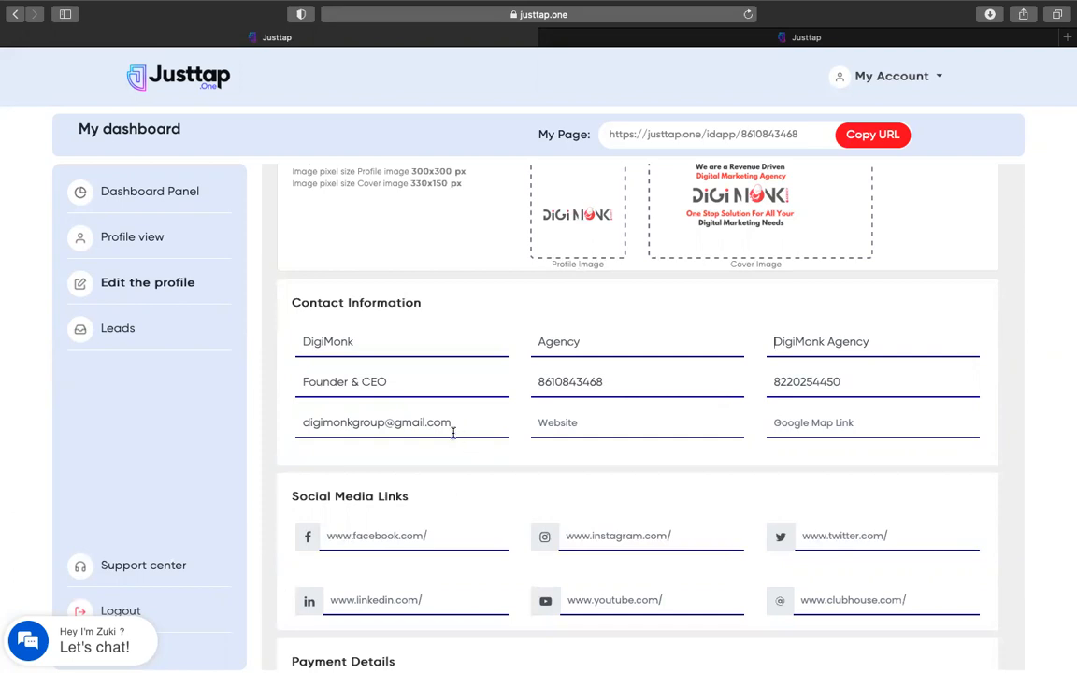
pyautogui.write('www.digimonk.agency')
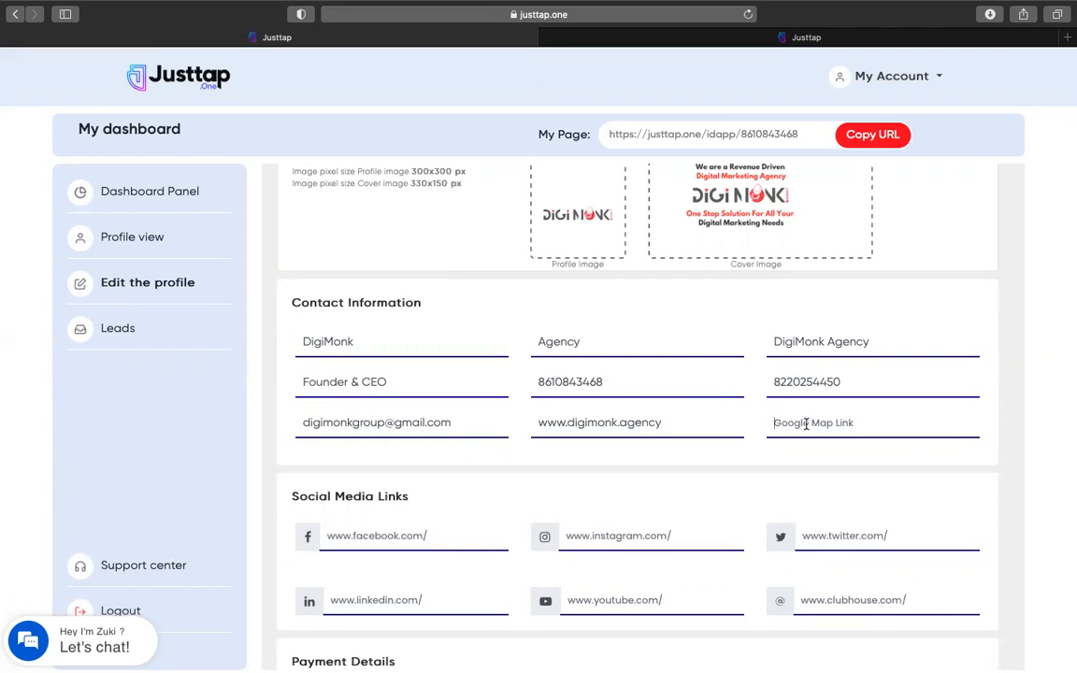
# Enter the payment phone number in the Payment Details section
pyautogui.scroll(-3, 778, 421)
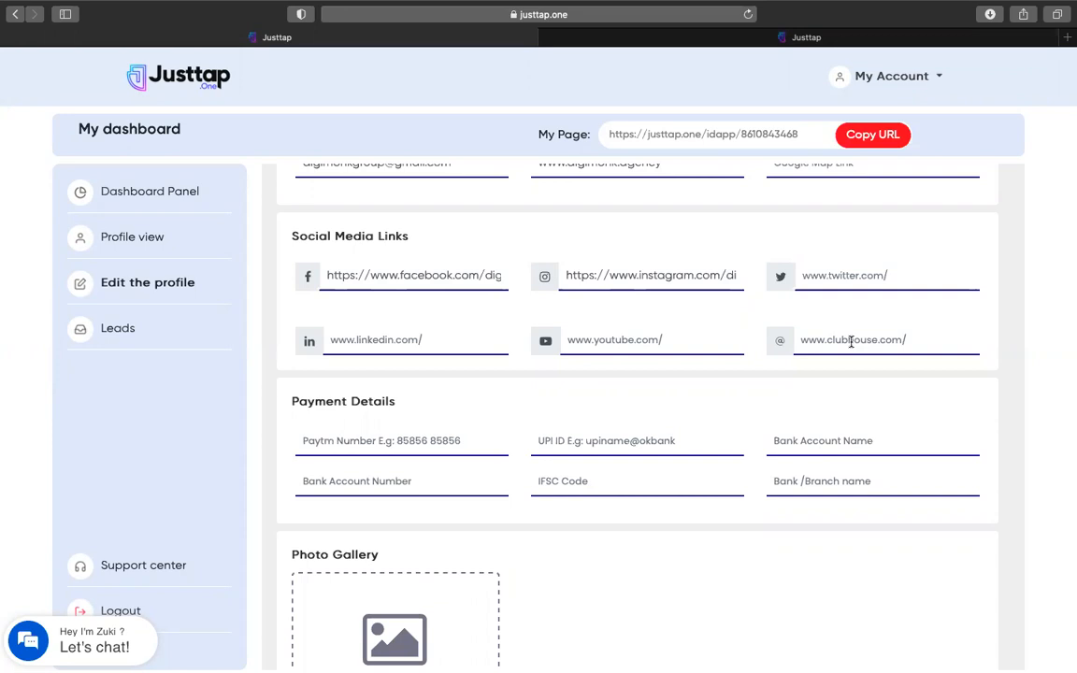
pyautogui.scroll(-2, 468, 409)
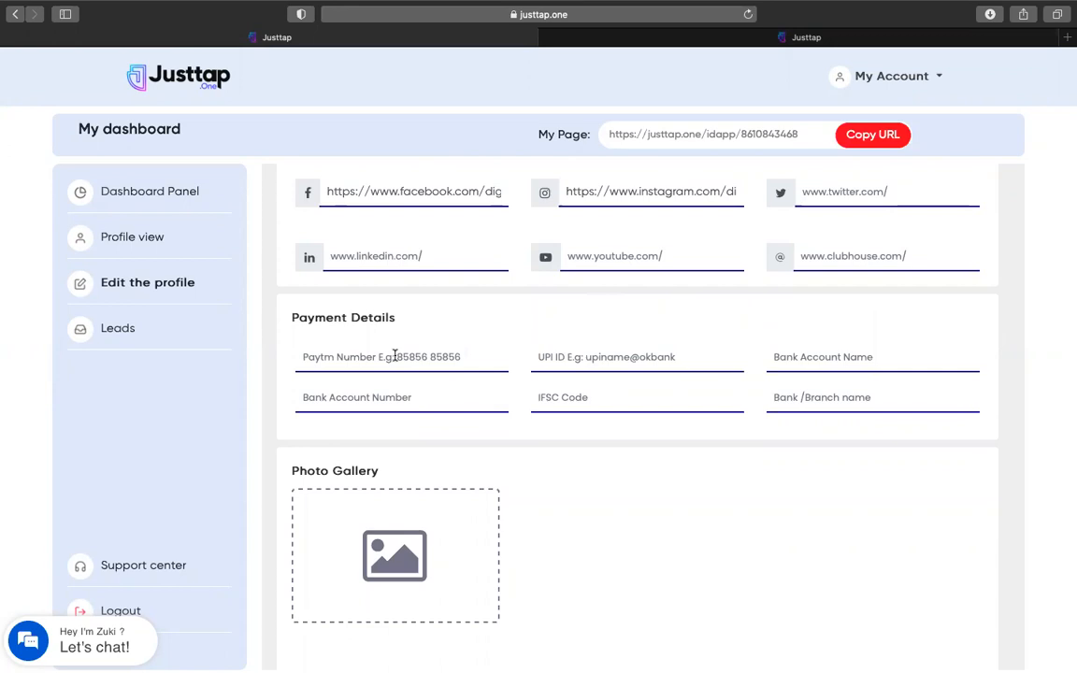
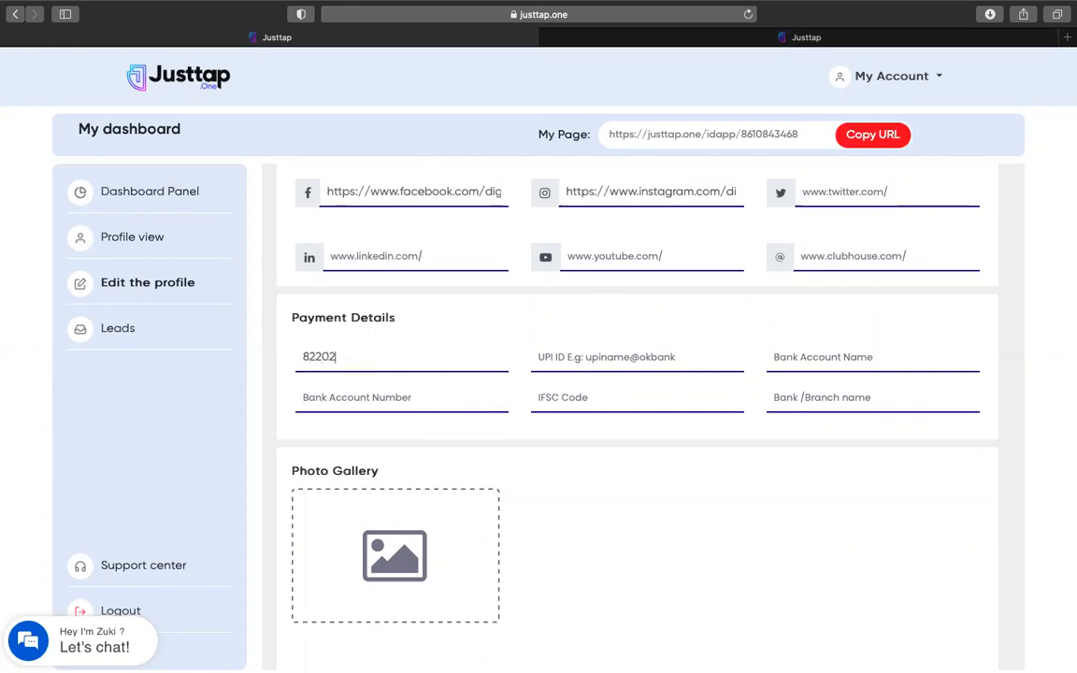
# Fill in the UPI ID, retyping it after a mistyped first attempt
pyautogui.click(621, 357)
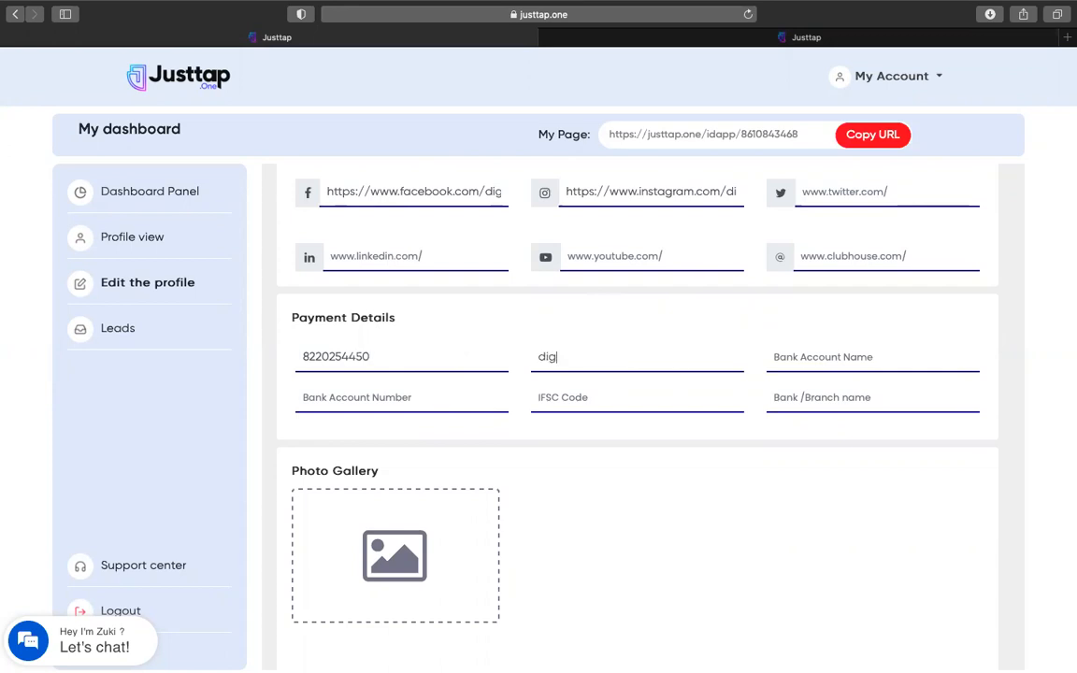
pyautogui.press('super+a')
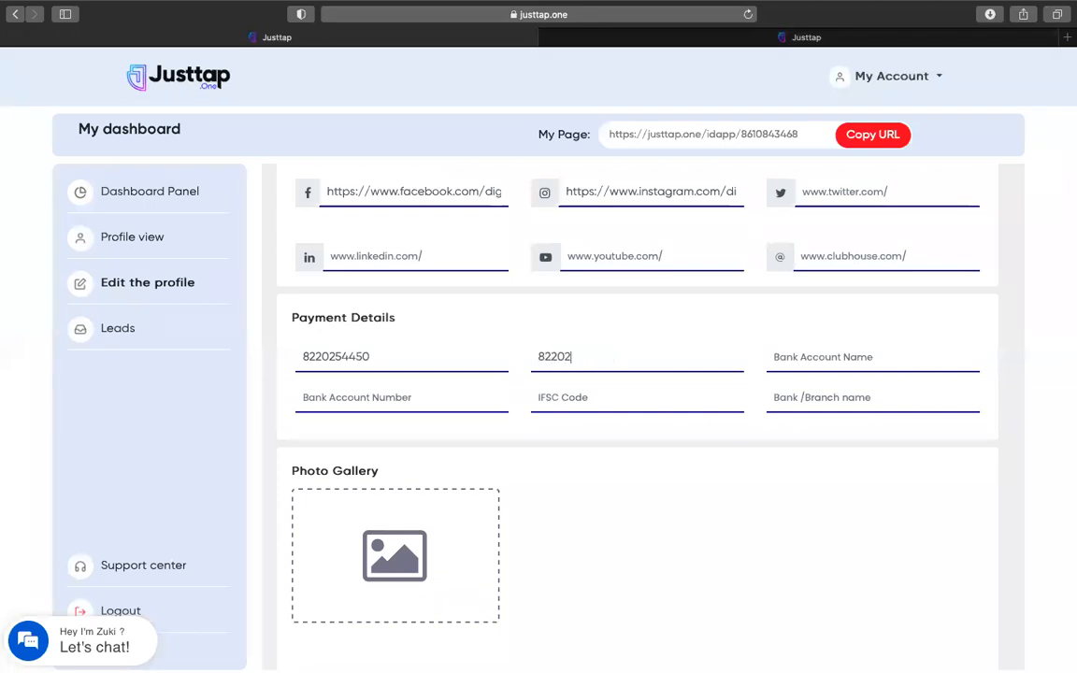
# Add the two DigiMonk brand images to the Photo Gallery, then move to the Description box
pyautogui.scroll(-2, 631, 395)
pyautogui.scroll(-6, 378, 443)
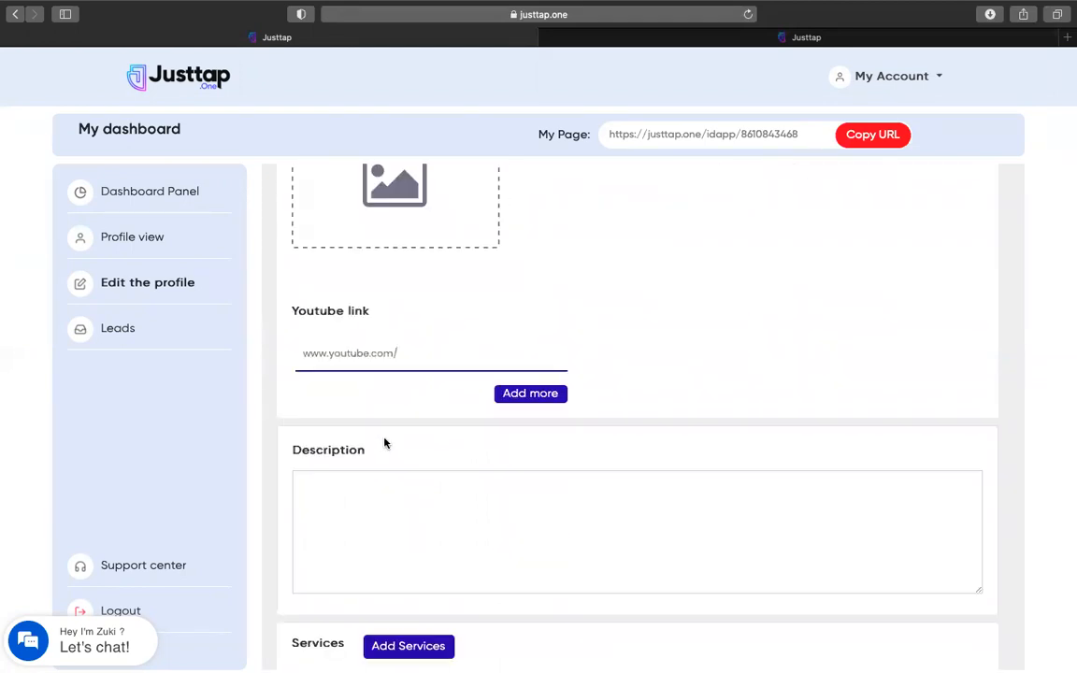
pyautogui.scroll(4, 365, 426)
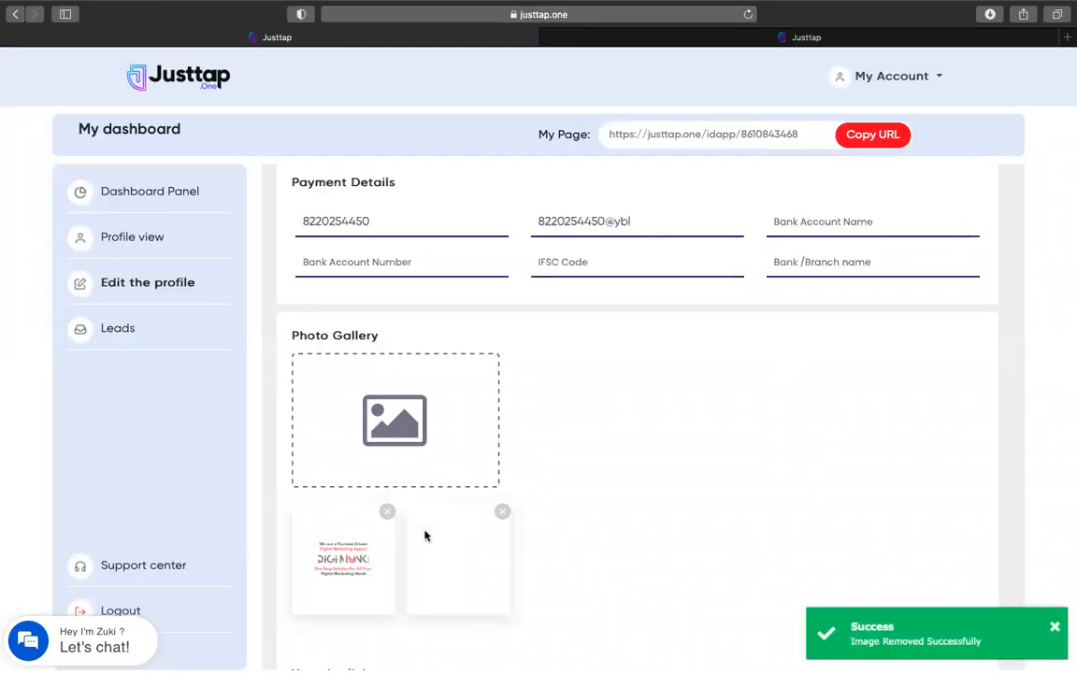
pyautogui.scroll(-3, 611, 516)
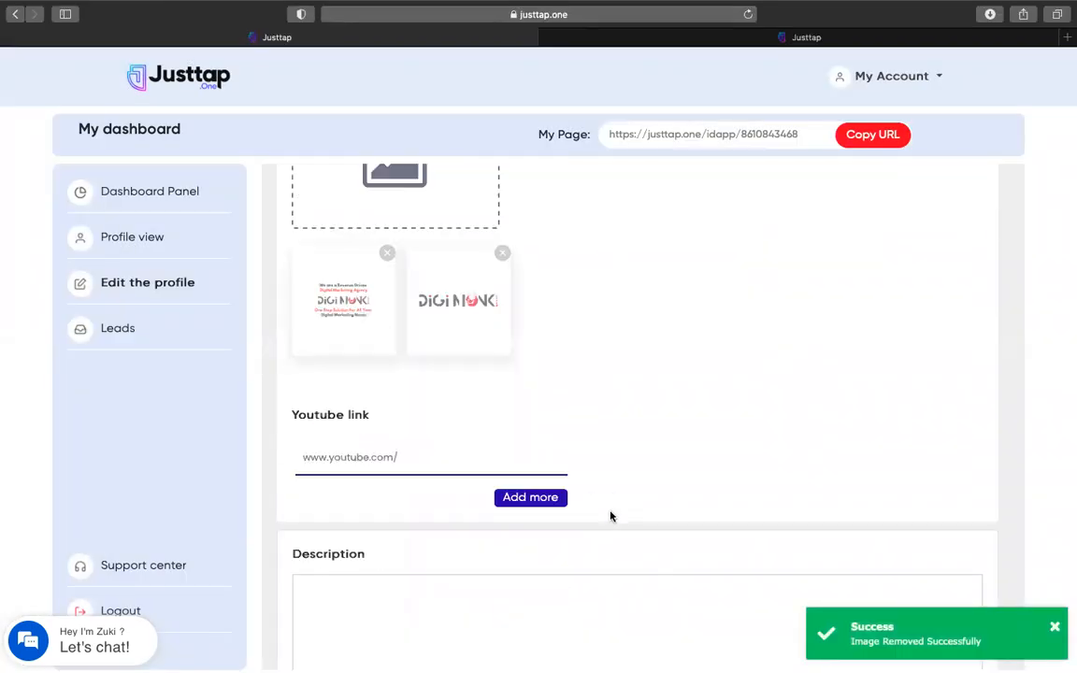
pyautogui.click(396, 458)
pyautogui.scroll(-2, 435, 437)
pyautogui.click(408, 430)
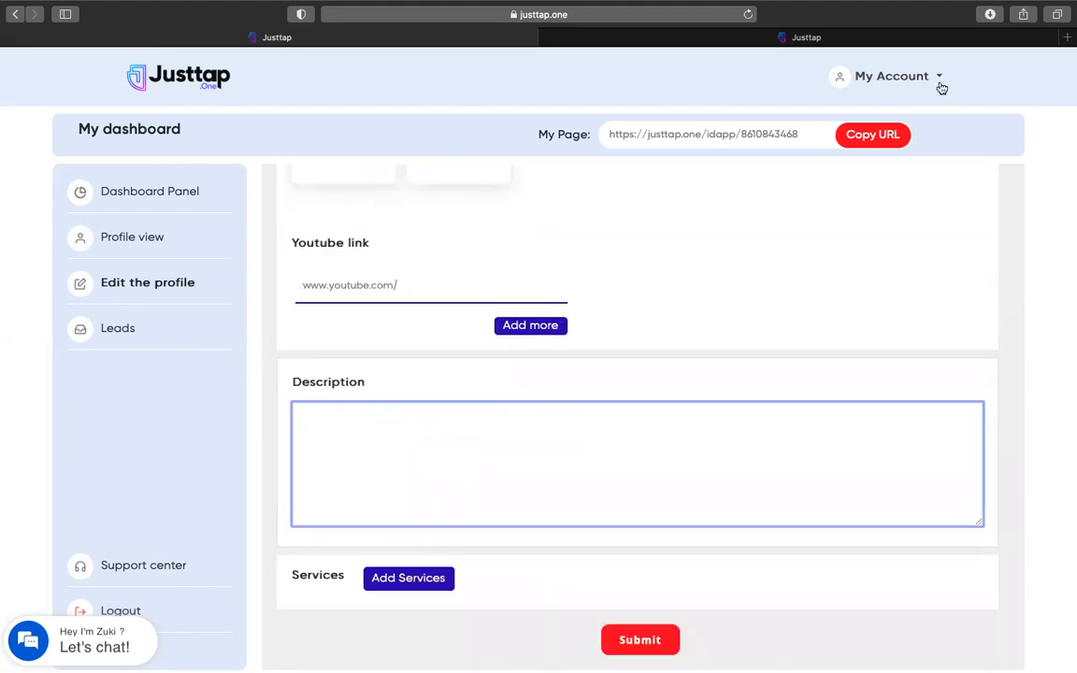
# Copy the two introduction paragraphs from digimonk.agency in a new tab, then return to Justtap
pyautogui.press('super+t')
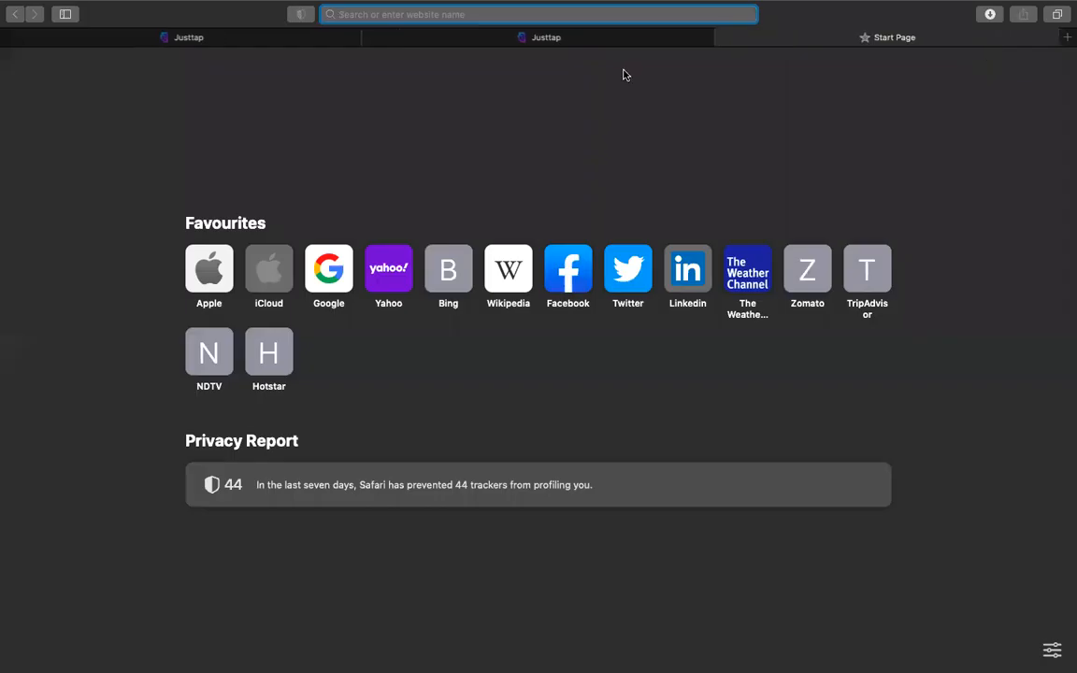
pyautogui.write('digimonk.agency')
pyautogui.press('Return')
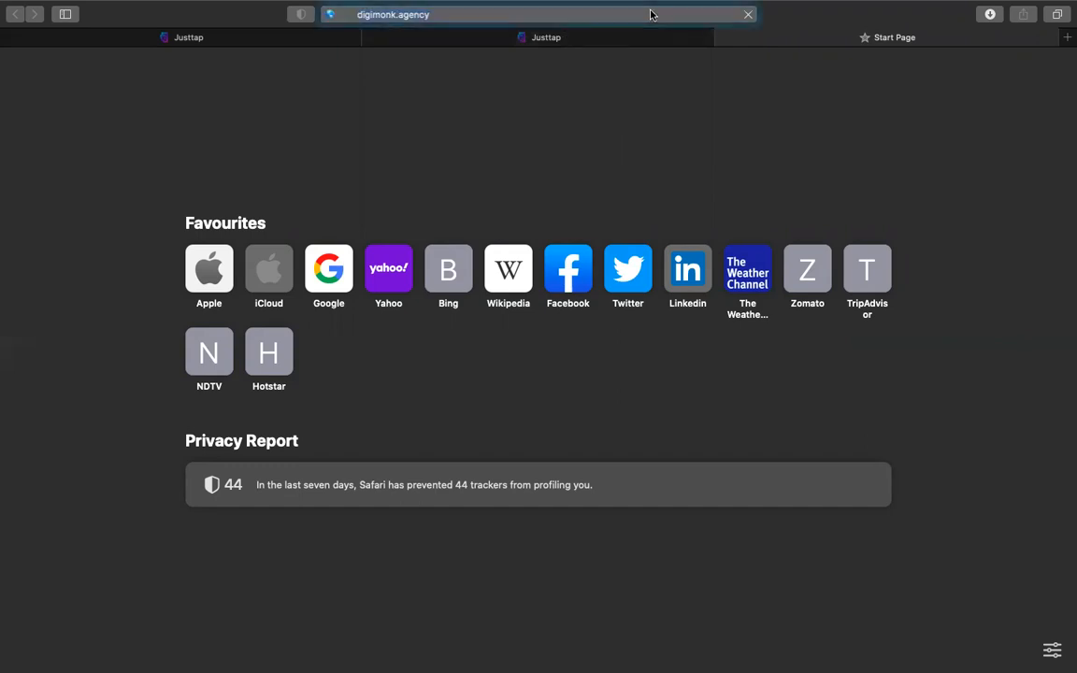
pyautogui.scroll(-5, 457, 305)
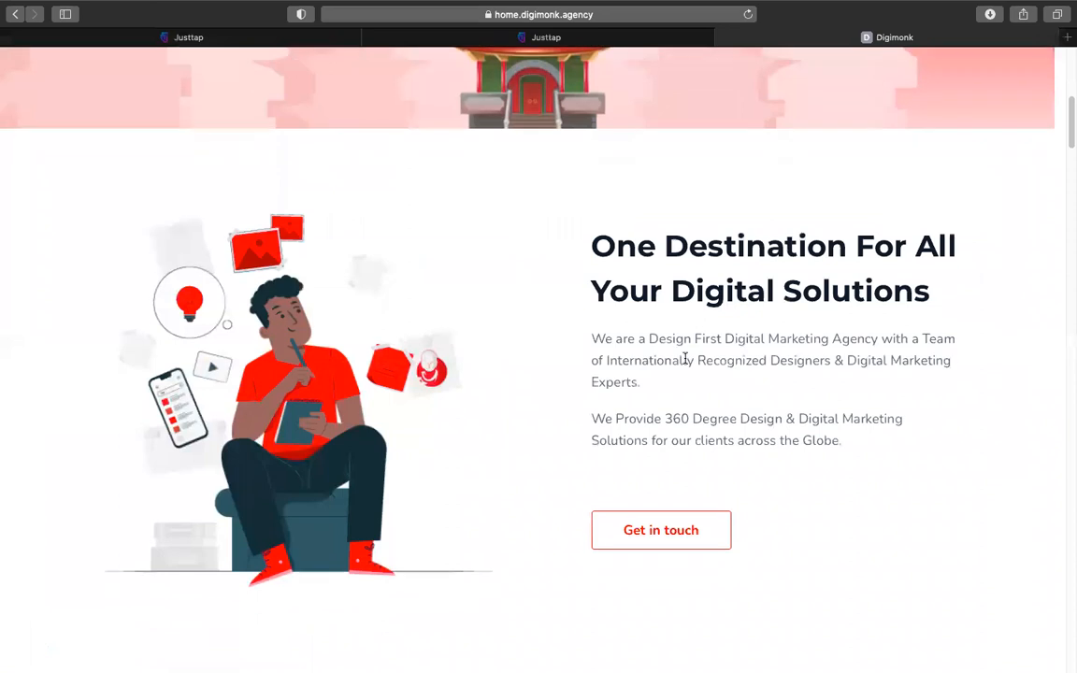
pyautogui.moveTo(592, 338); pyautogui.dragTo(843, 443)
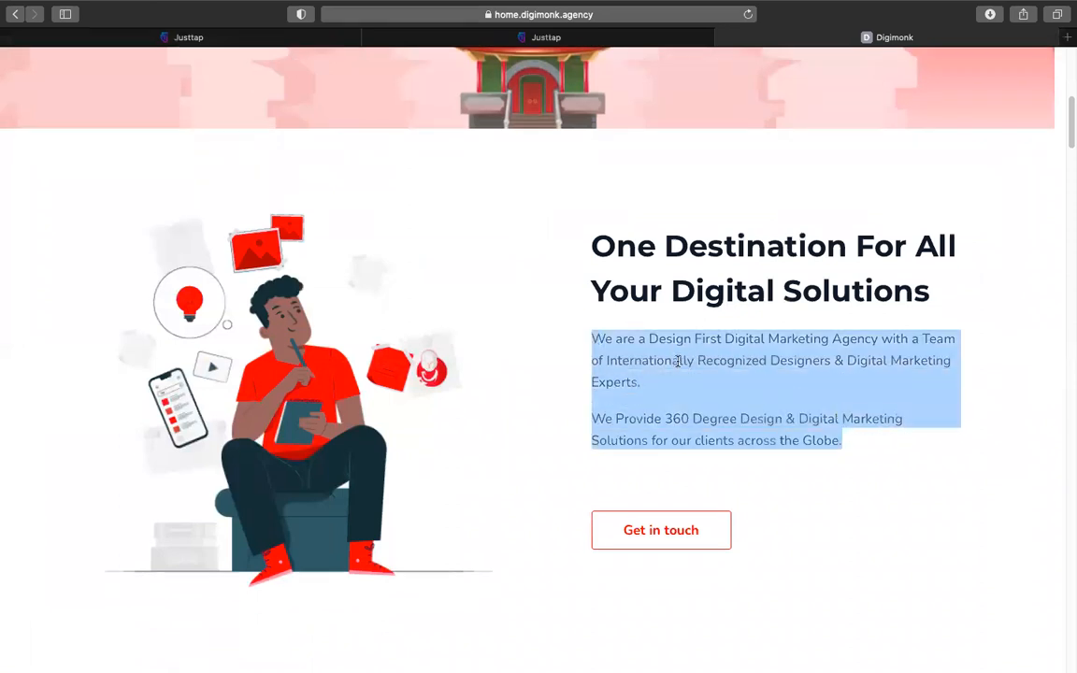
pyautogui.rightClick(680, 357)
pyautogui.click(725, 403)
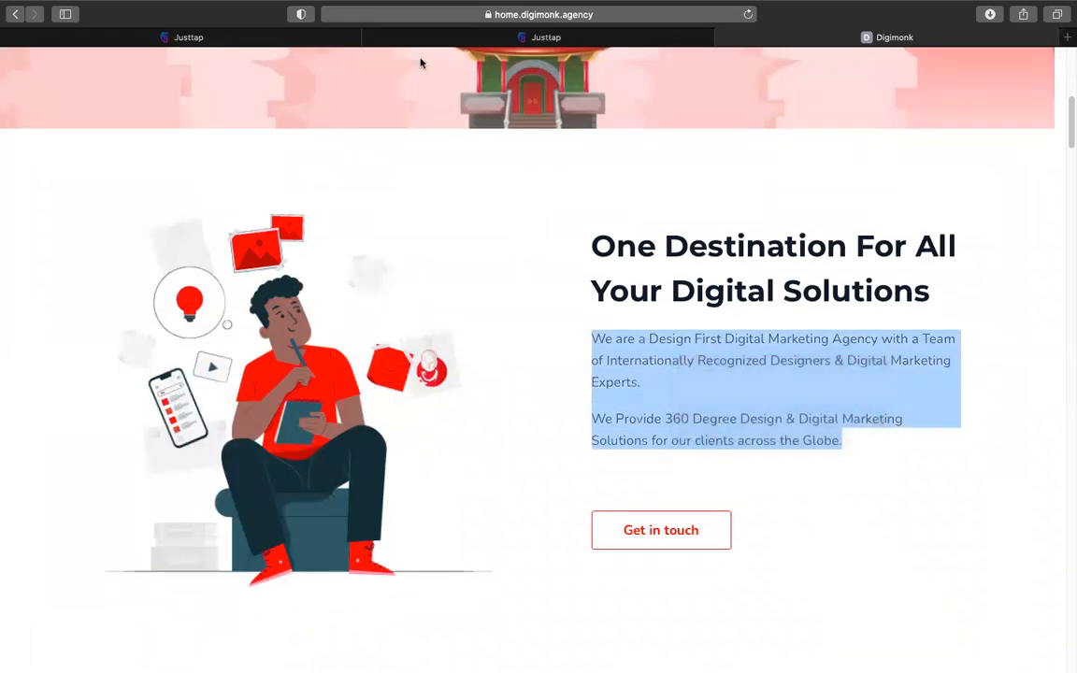
pyautogui.click(501, 39)
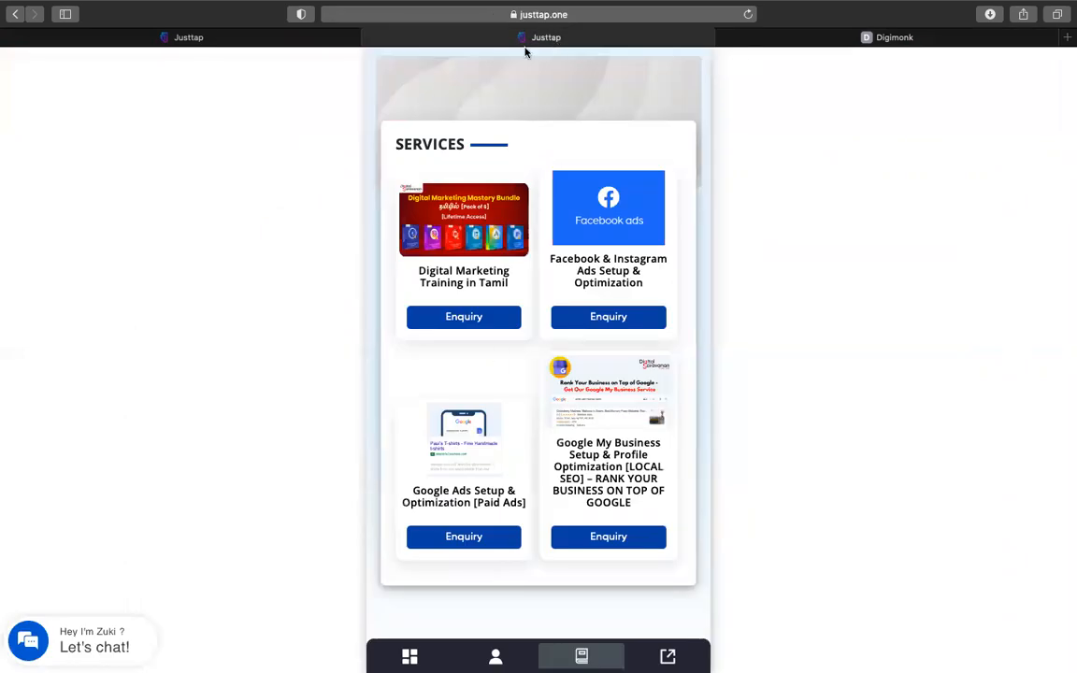
# Paste the copied DigiMonk introduction into the profile Description
pyautogui.click(202, 38)
pyautogui.click(455, 424)
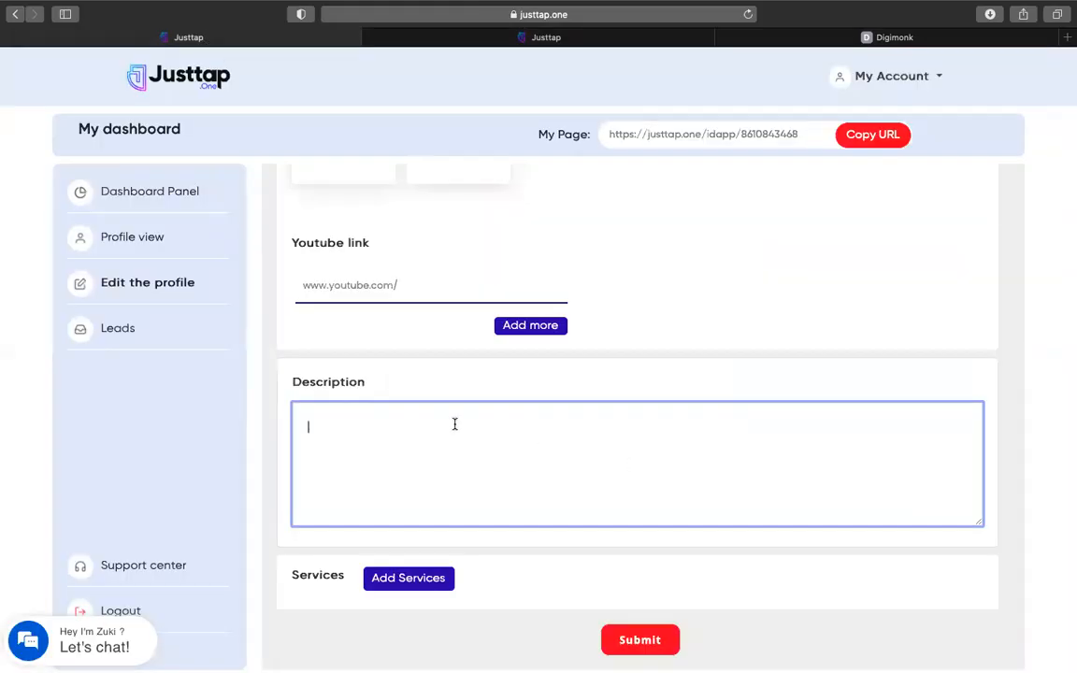
pyautogui.press('super+v')
# Add a 'Social Media Marketing' service with an image
pyautogui.click(424, 582)
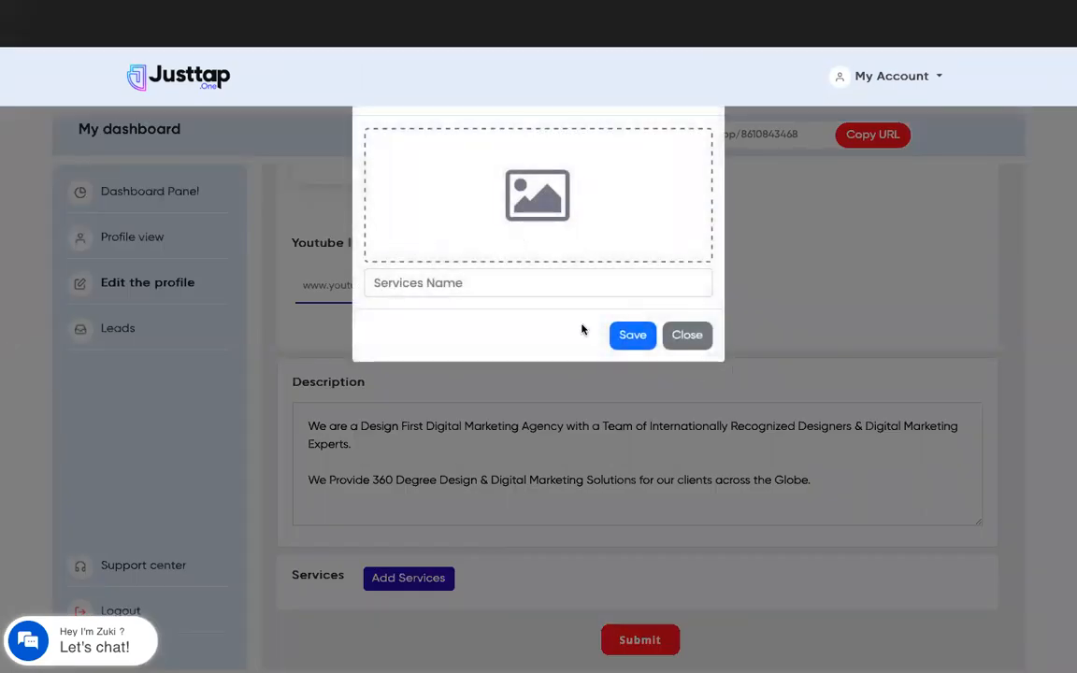
pyautogui.click(434, 286)
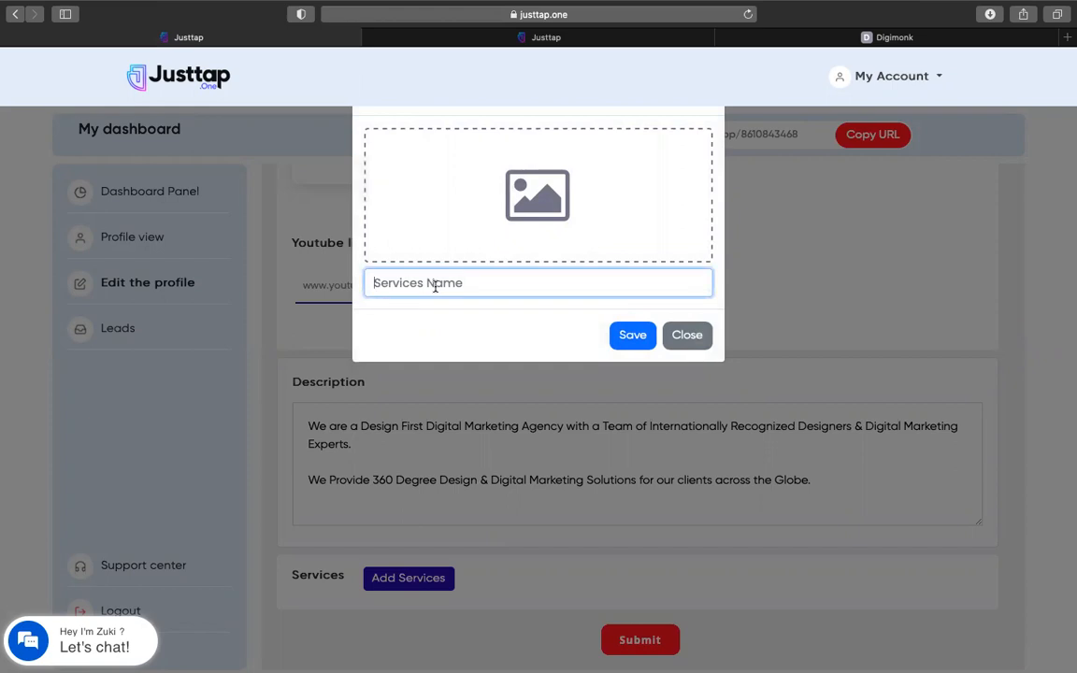
pyautogui.write('Social')
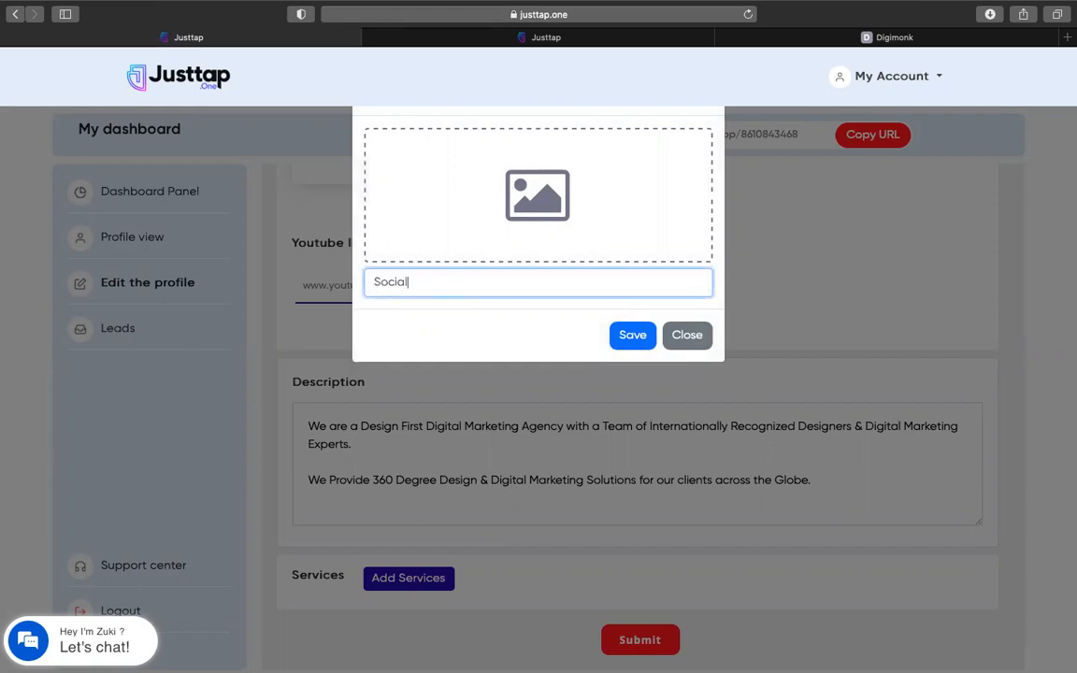
pyautogui.write(' Media Marketing')
pyautogui.click(631, 335)
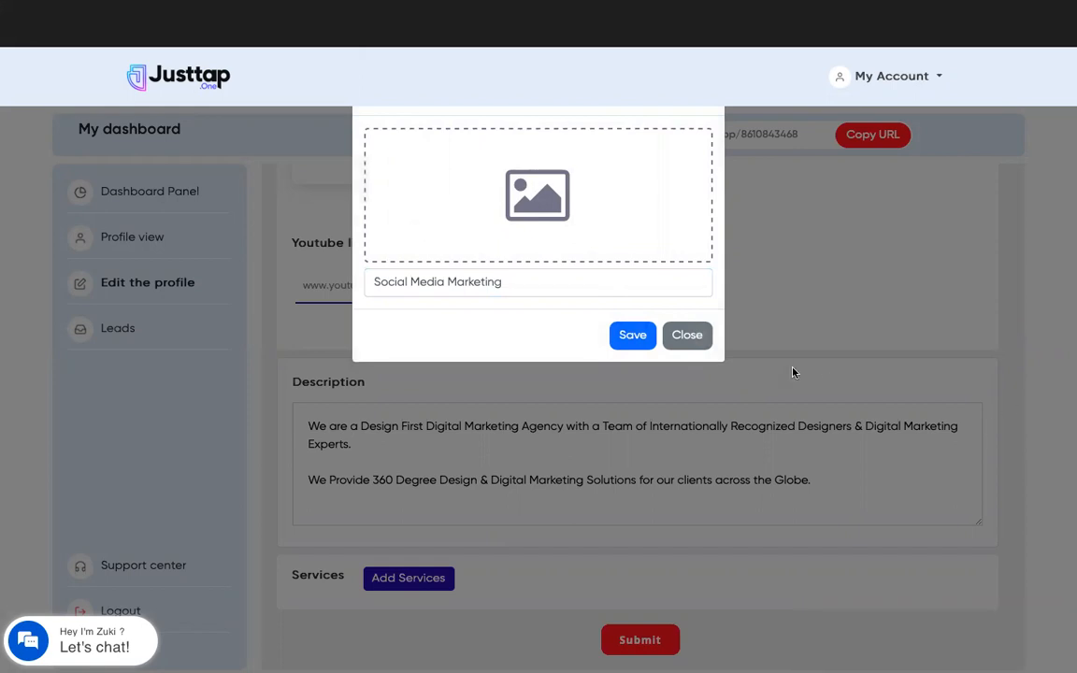
pyautogui.click(510, 273)
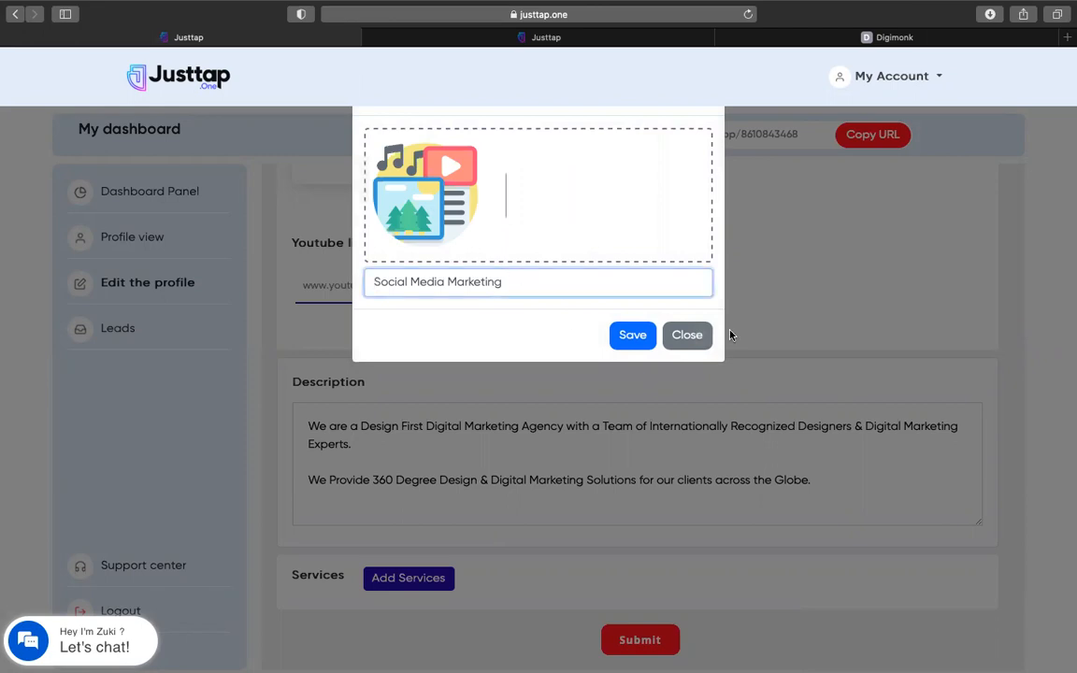
pyautogui.click(632, 335)
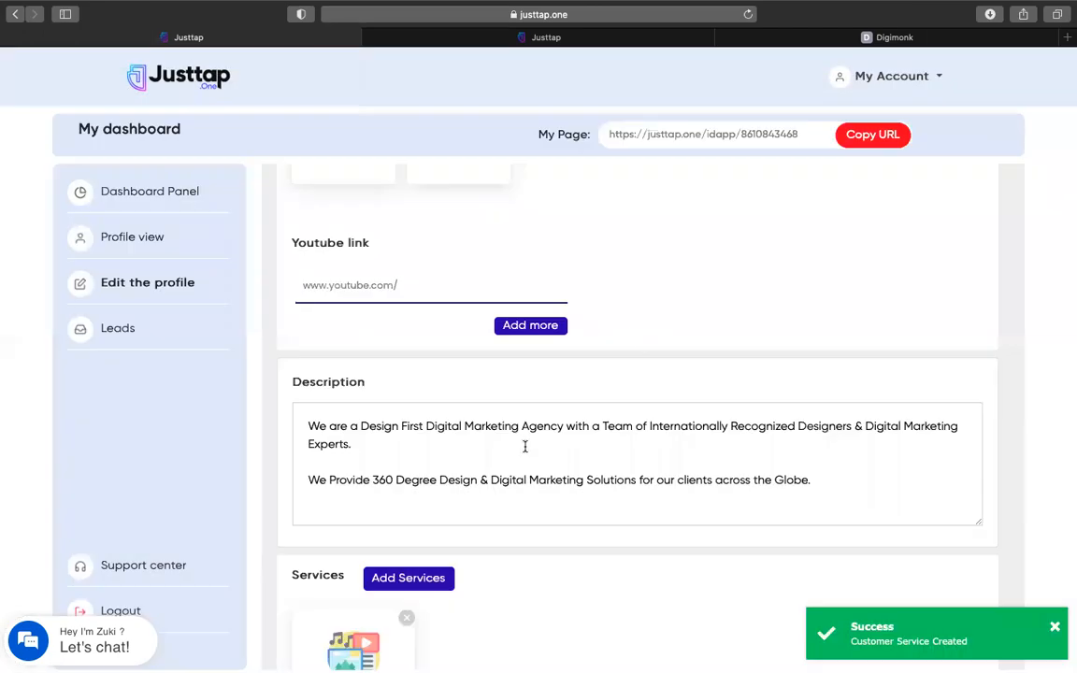
# Add a 'Search Engine Optimization [SEO]' service with an image
pyautogui.scroll(-3, 525, 447)
pyautogui.click(411, 428)
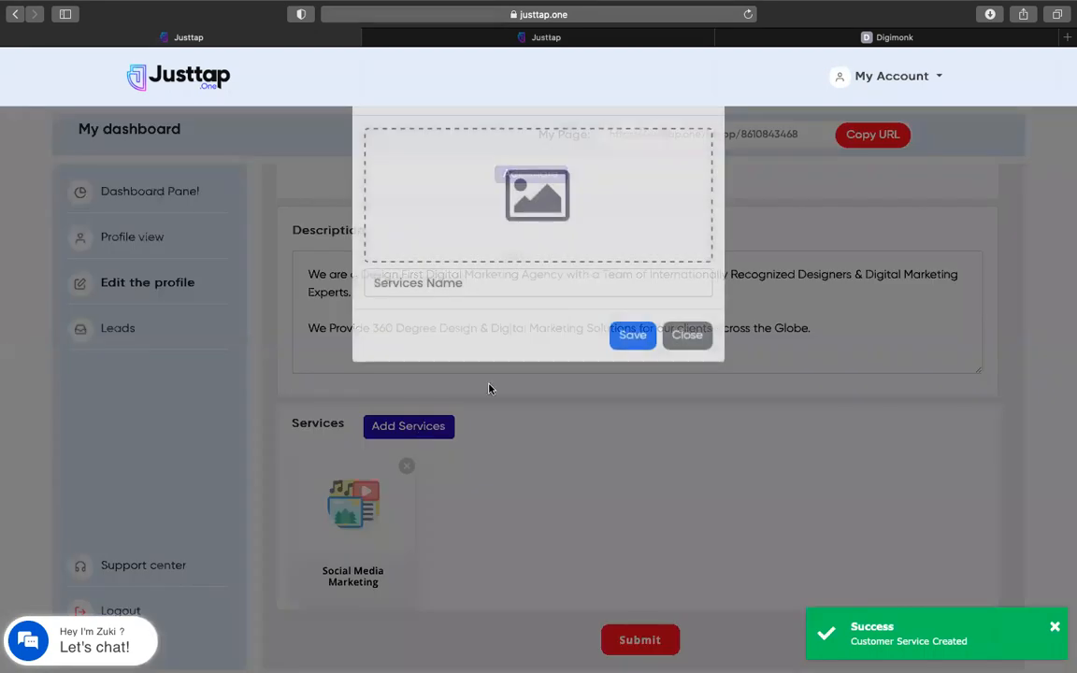
pyautogui.click(491, 281)
pyautogui.write('Searc')
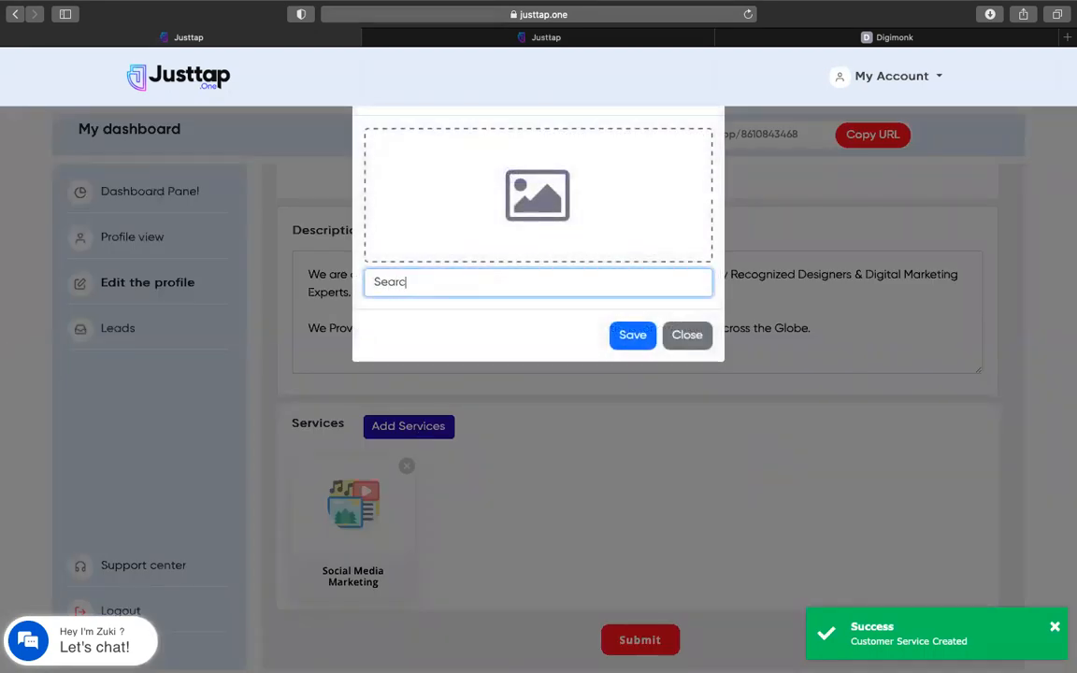
pyautogui.write('h Engine Optimization')
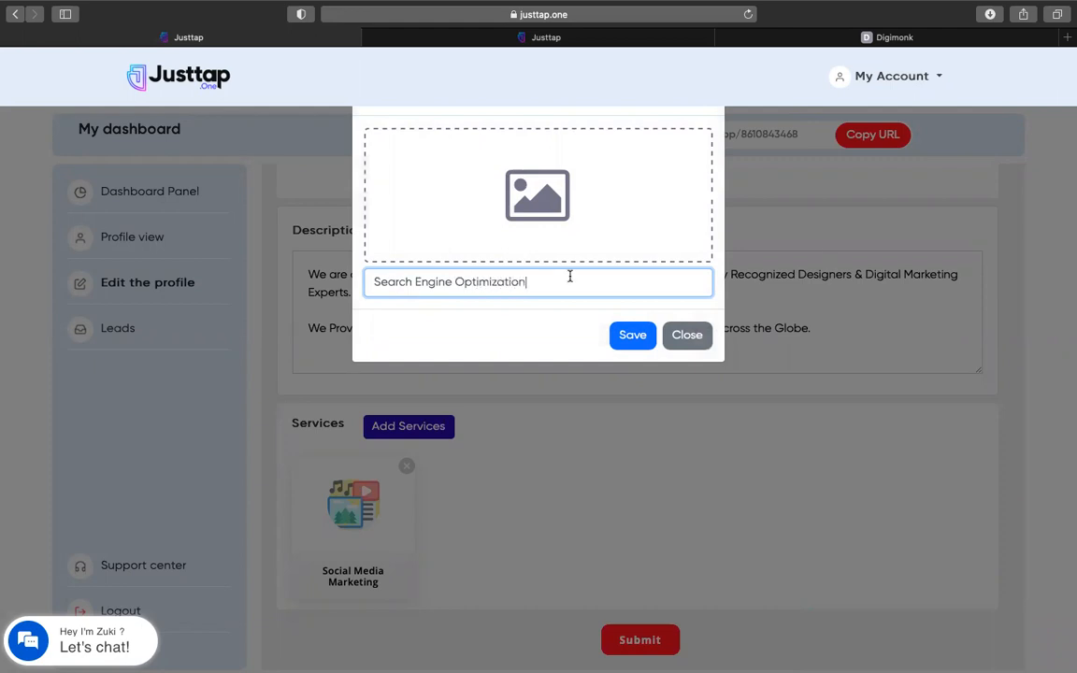
pyautogui.write(' [SEPO]')
pyautogui.press('BackSpace')
pyautogui.press('BackSpace')
pyautogui.press('BackSpace')
pyautogui.write('O]')
pyautogui.click(479, 176)
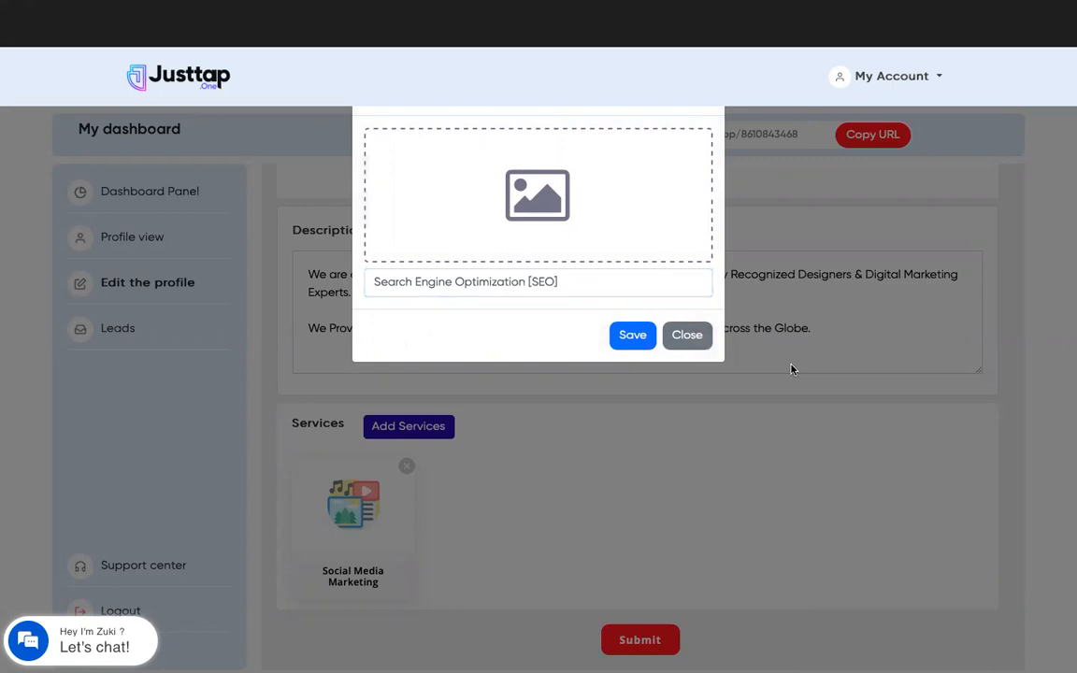
pyautogui.click(619, 342)
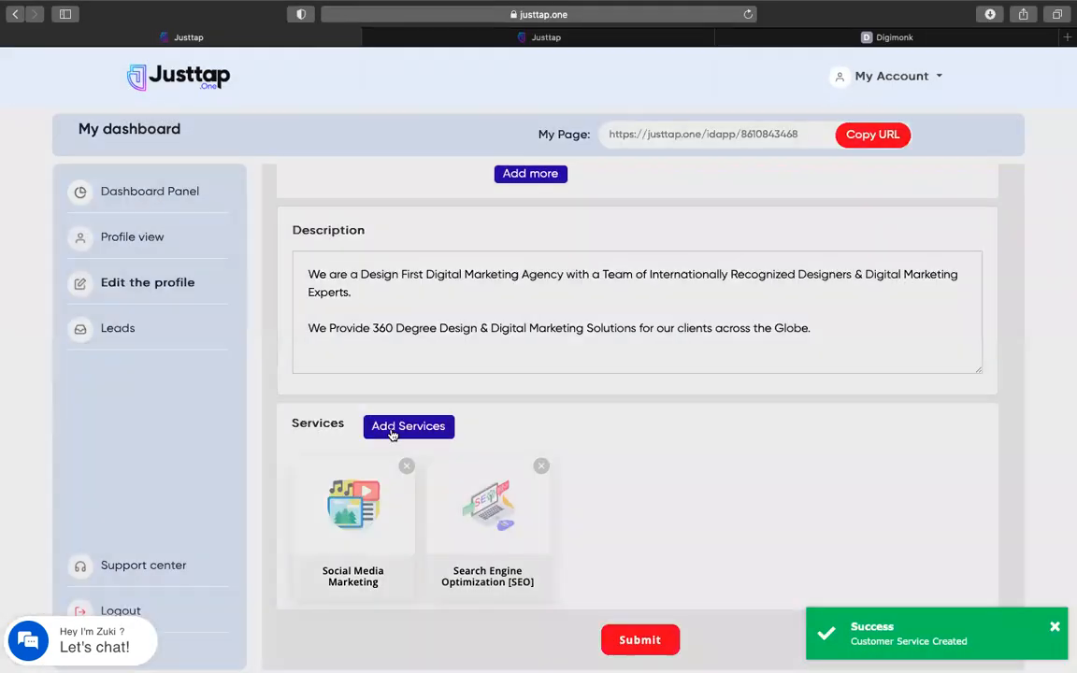
# Add a third service, finally named 'Website Development', and review the services list
pyautogui.click(392, 430)
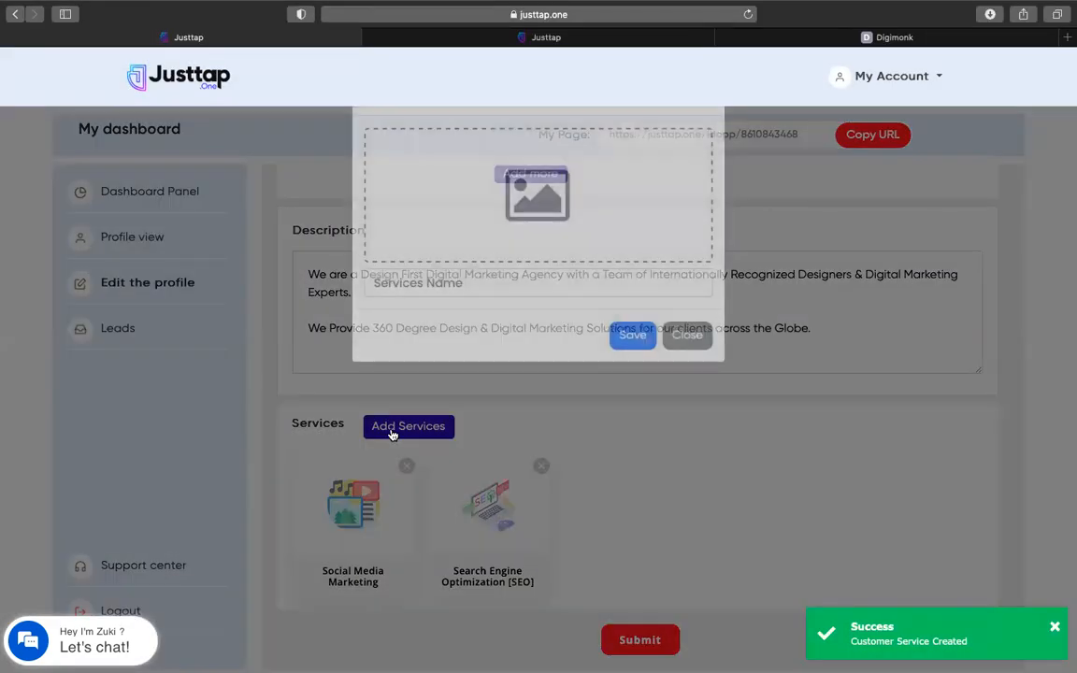
pyautogui.click(423, 284)
pyautogui.write('MA')
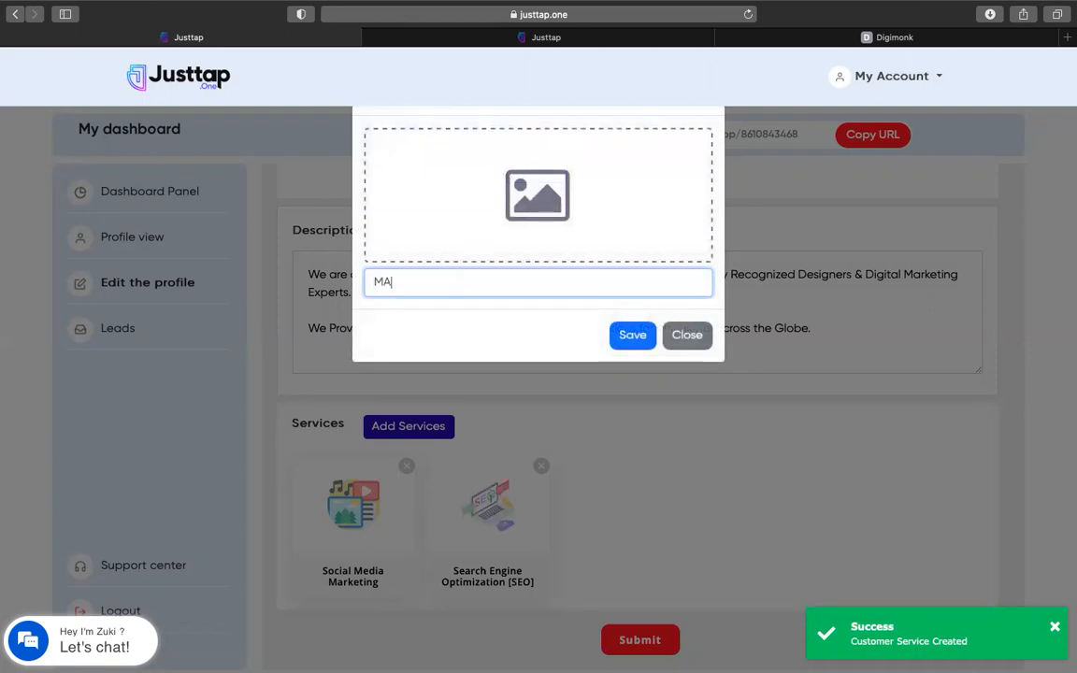
pyautogui.write('RKETING AUTOMATION')
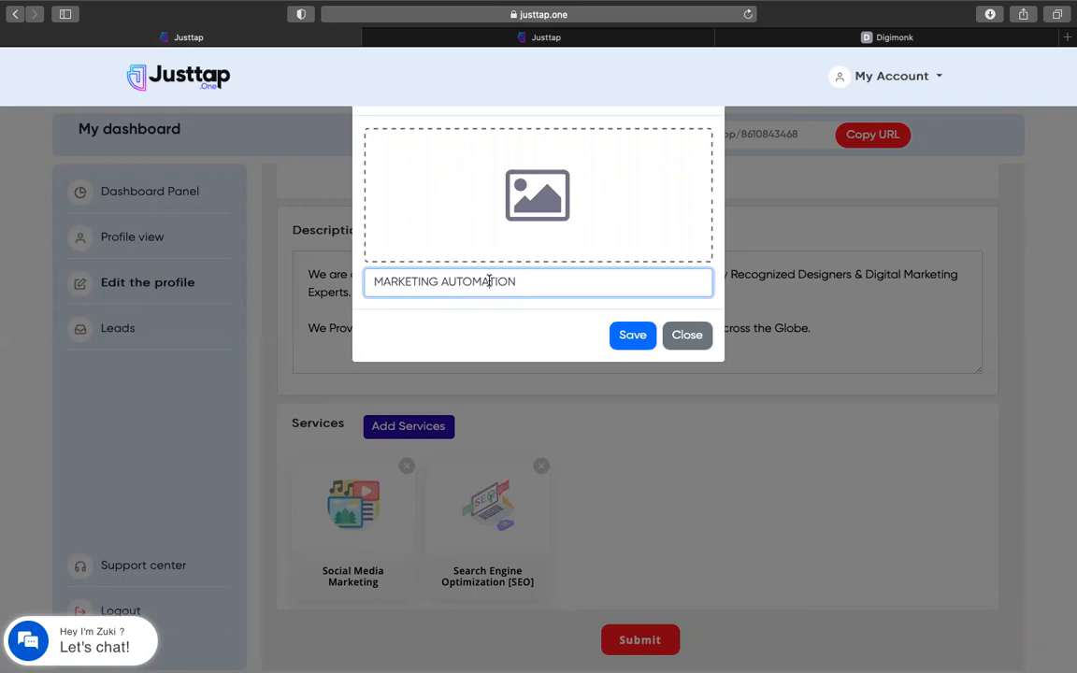
pyautogui.tripleClick(489, 280)
pyautogui.write('Marketing Automation')
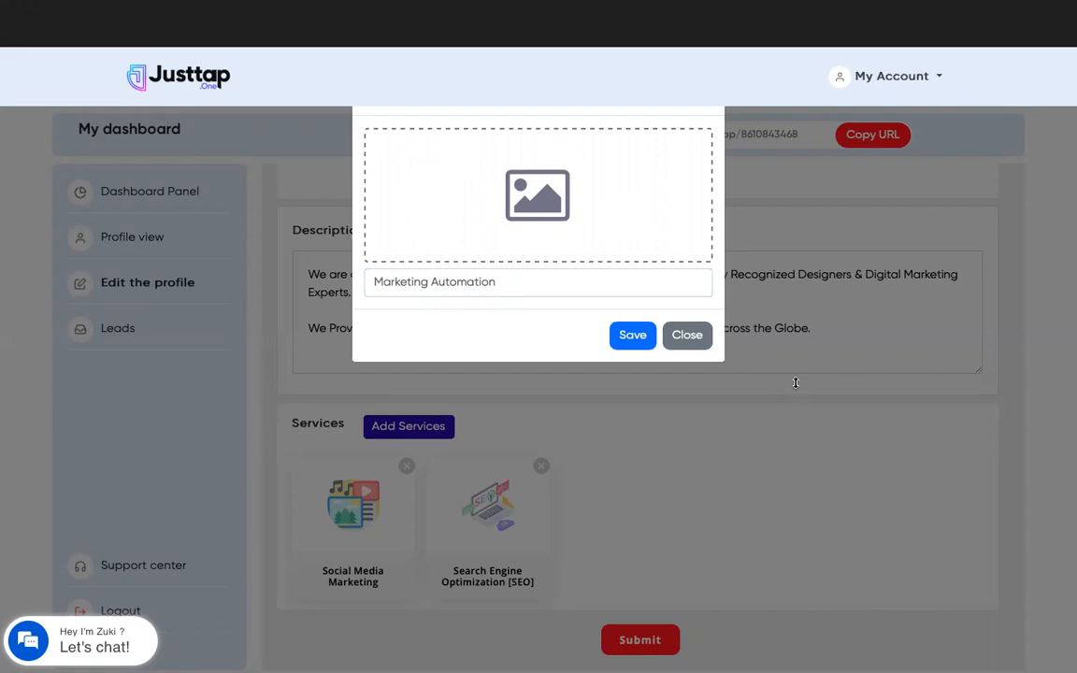
pyautogui.click(464, 277)
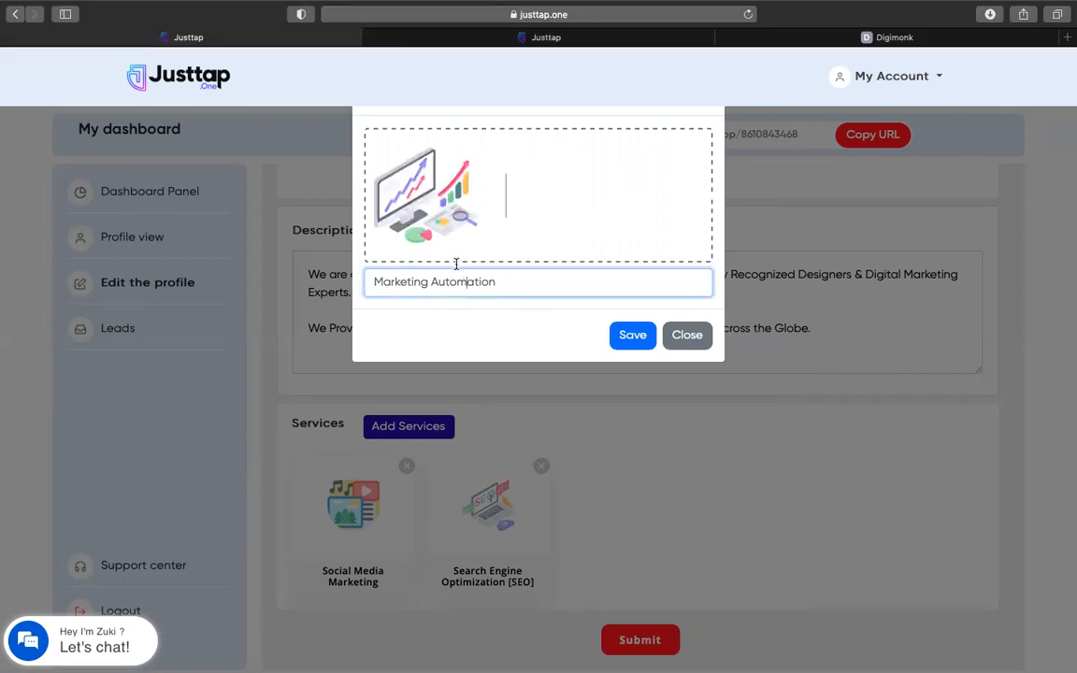
pyautogui.press('super+a')
pyautogui.write('Website Developmen')
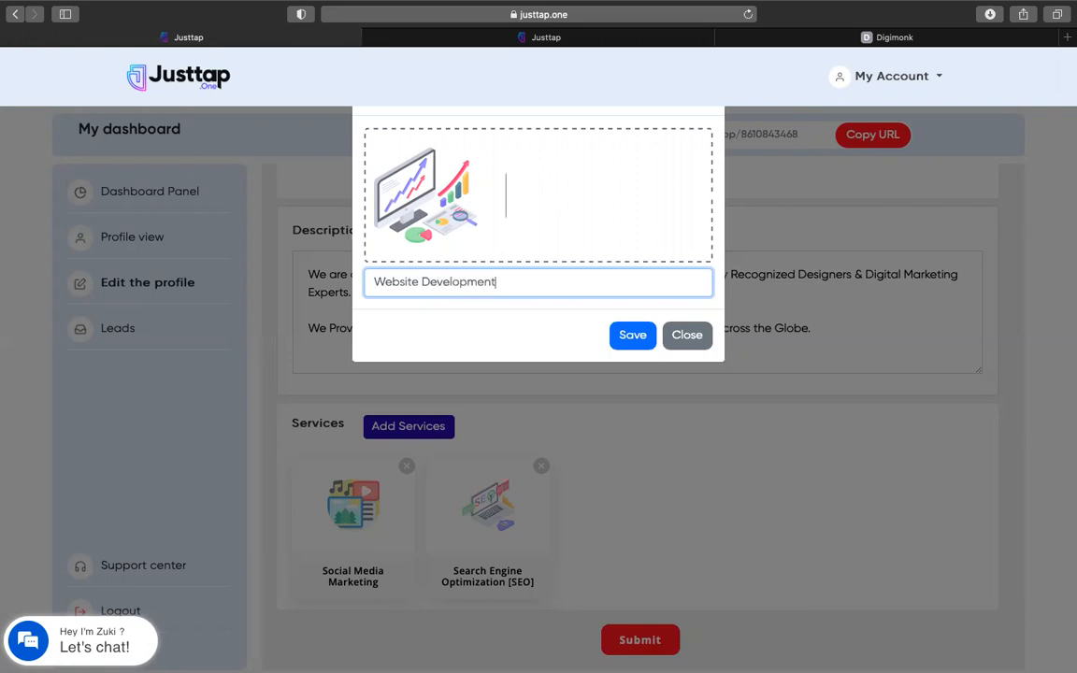
pyautogui.click(628, 335)
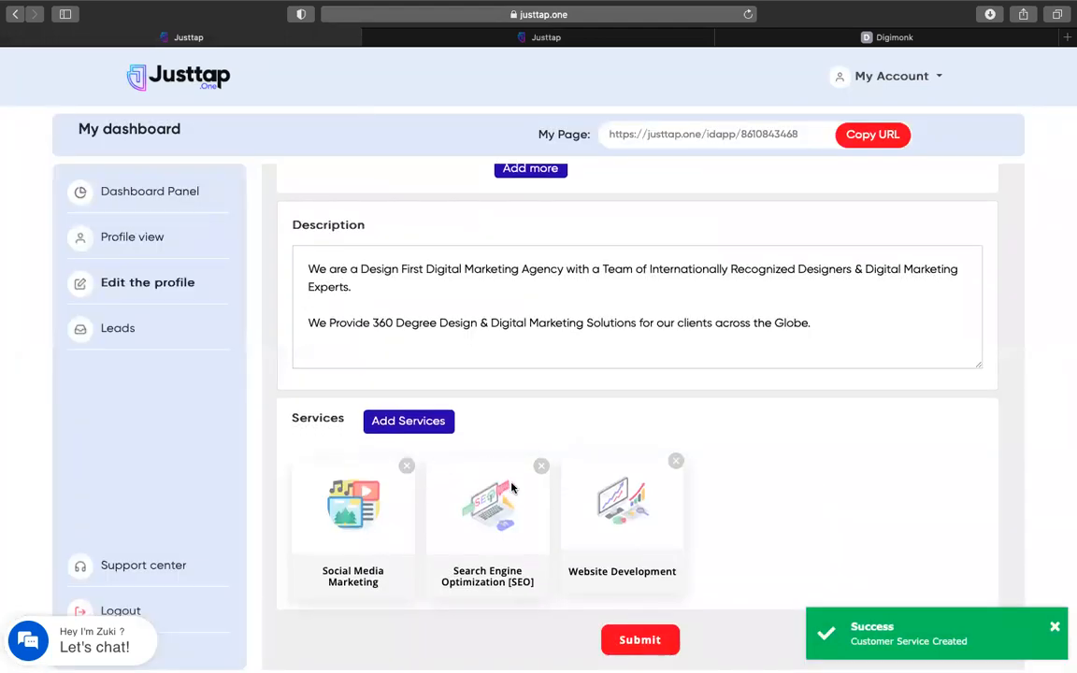
pyautogui.scroll(10, 254, 355)
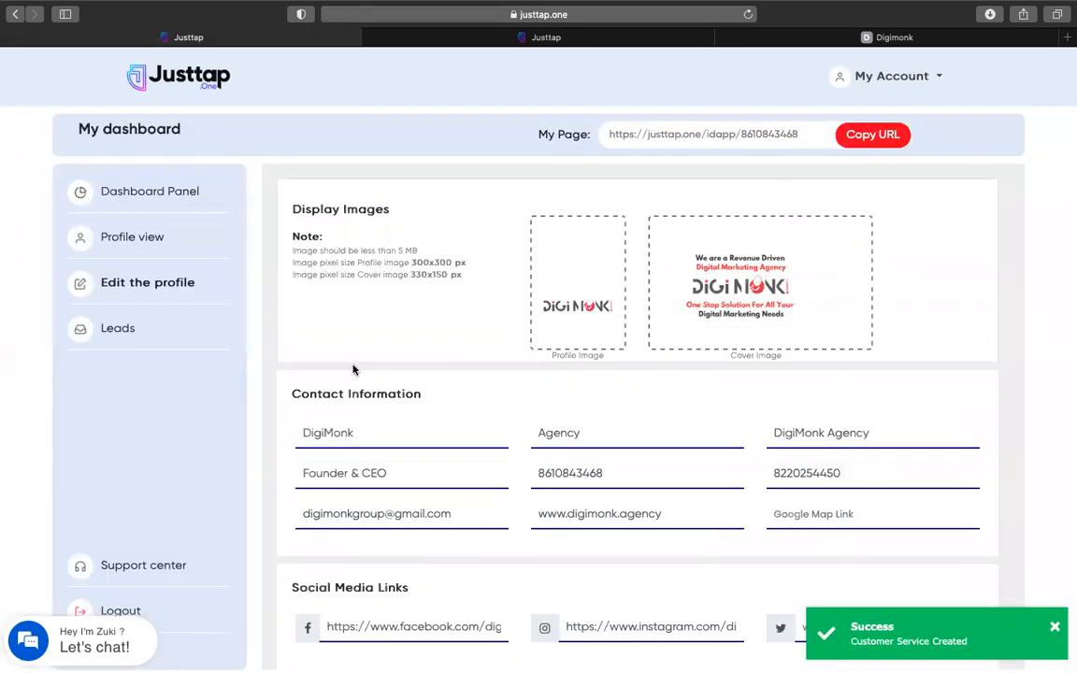
pyautogui.scroll(-5, 294, 355)
pyautogui.scroll(-5, 488, 546)
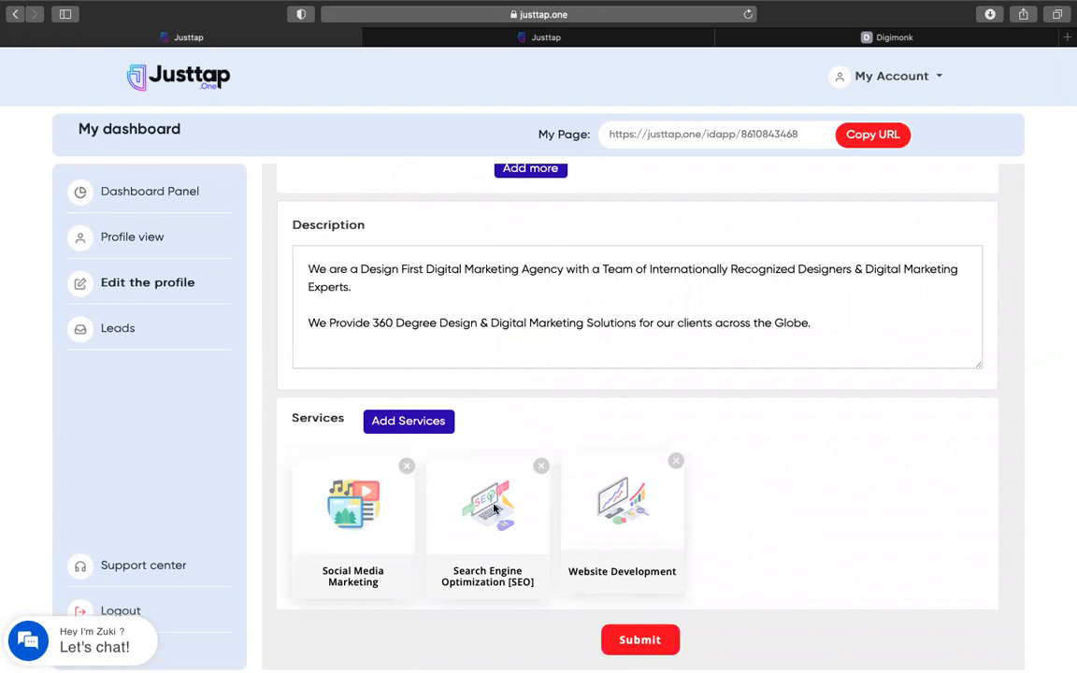
# Submit the profile, then copy the public page URL and load it in a new tab
pyautogui.click(624, 641)
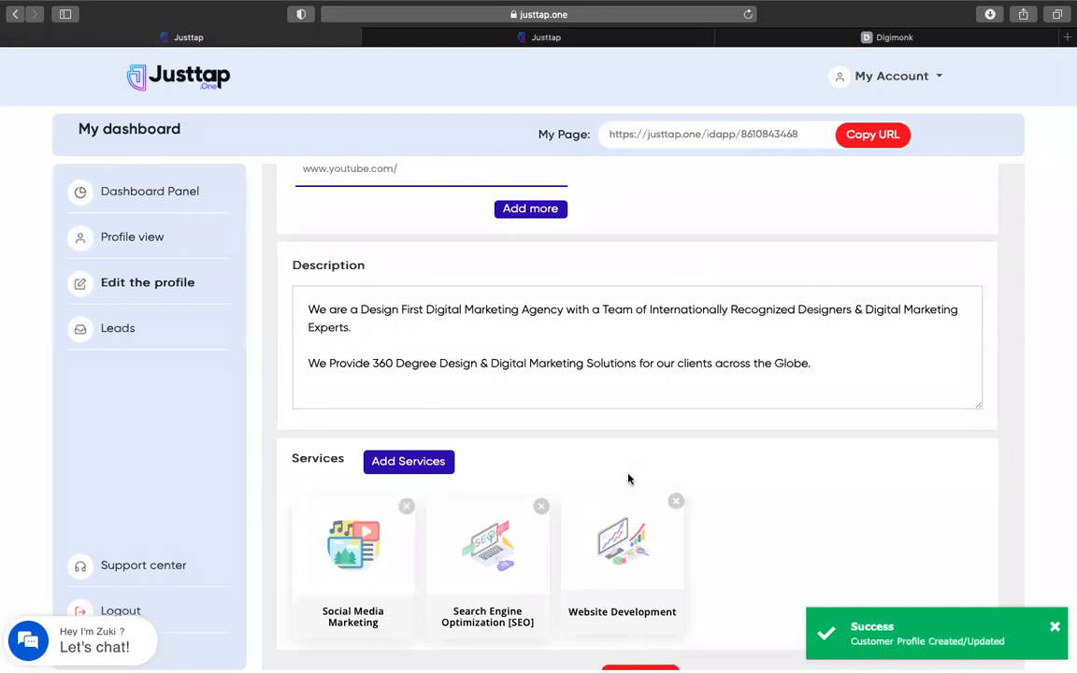
pyautogui.scroll(5, 631, 481)
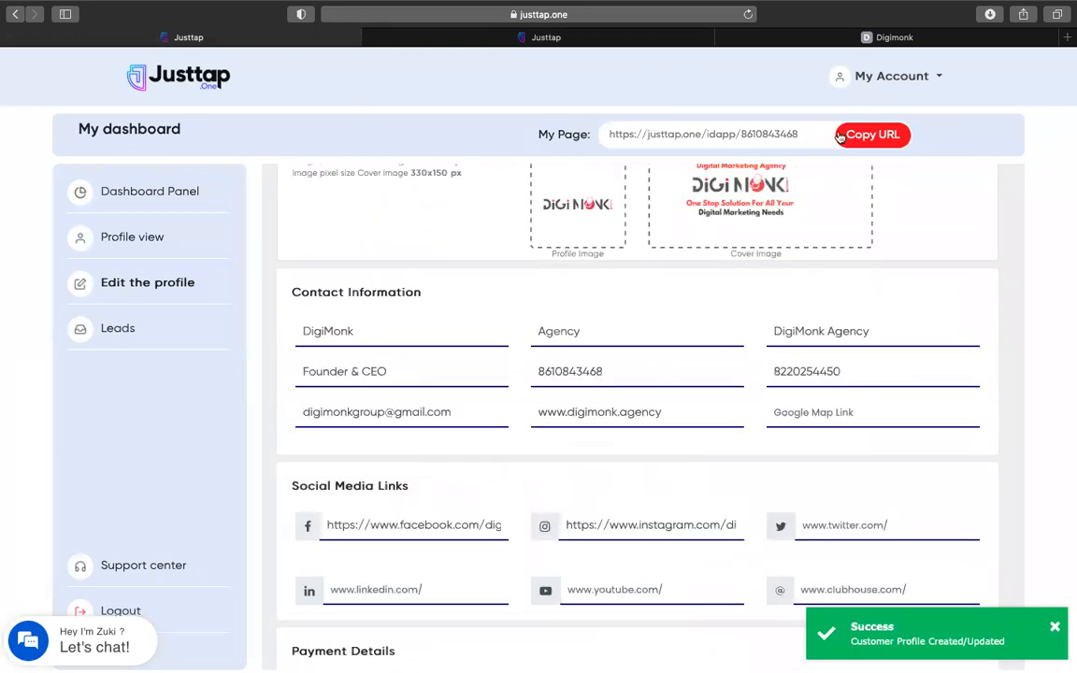
pyautogui.click(869, 136)
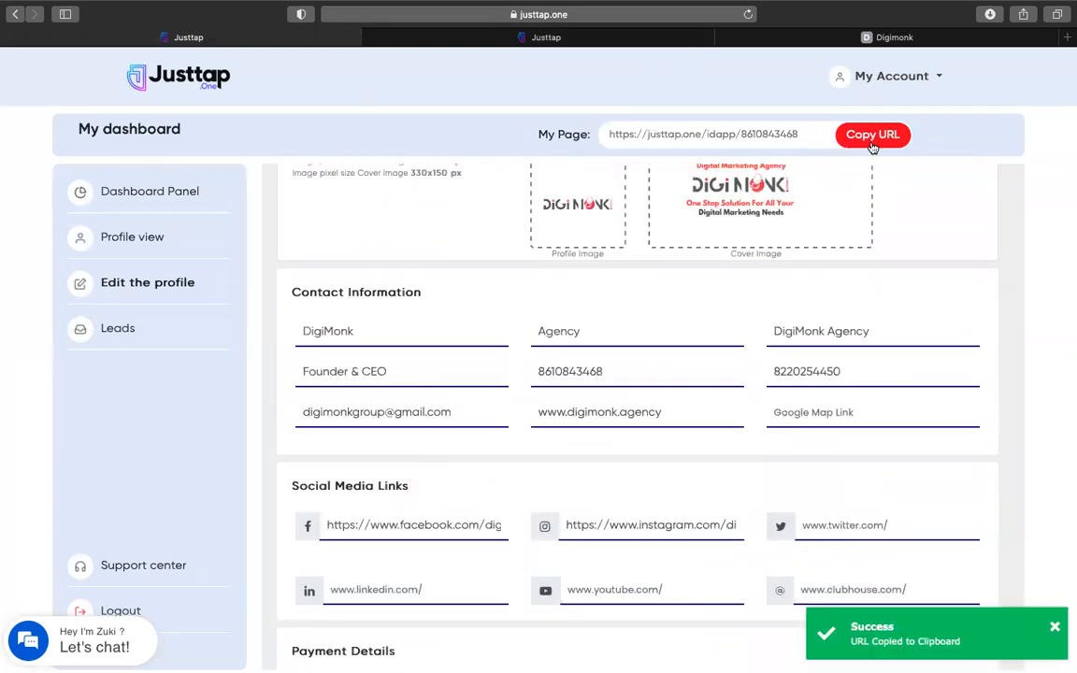
pyautogui.click(1066, 39)
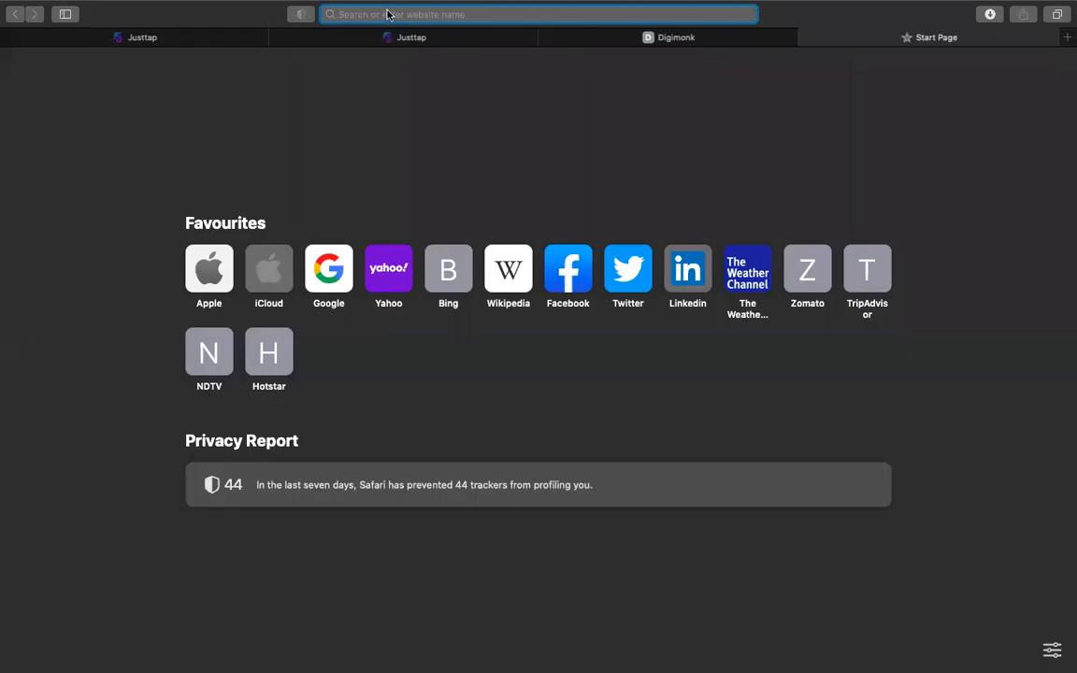
pyautogui.press('super+v')
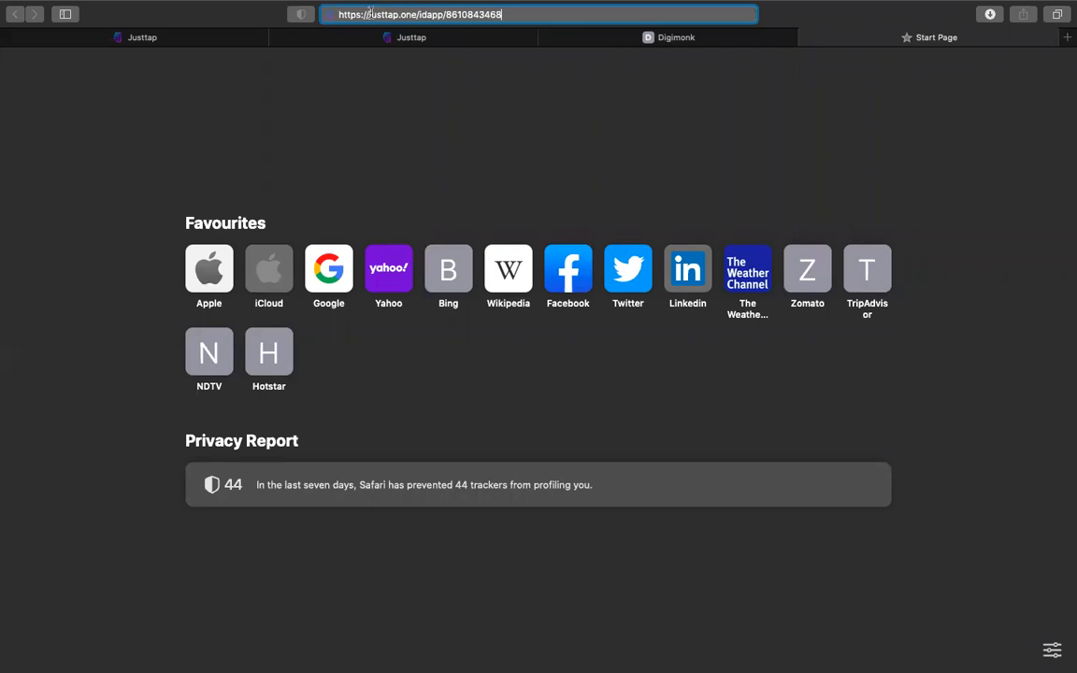
pyautogui.press('Return')
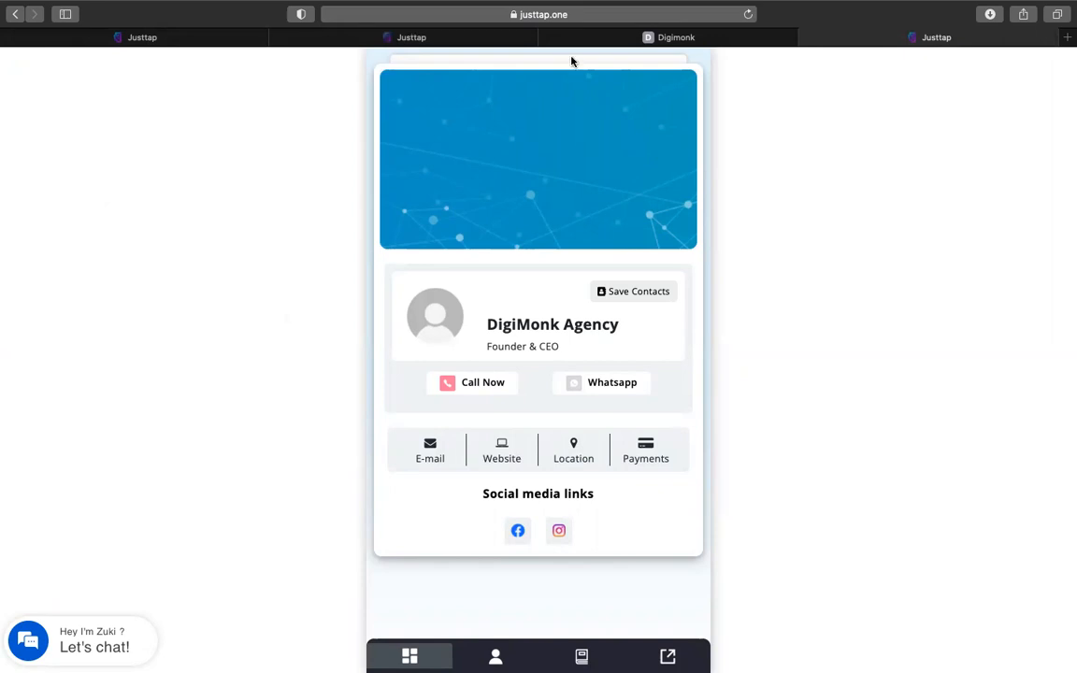
# Reload the DigiMonk public card page
pyautogui.rightClick(248, 207)
pyautogui.click(796, 62)
pyautogui.rightClick(83, 150)
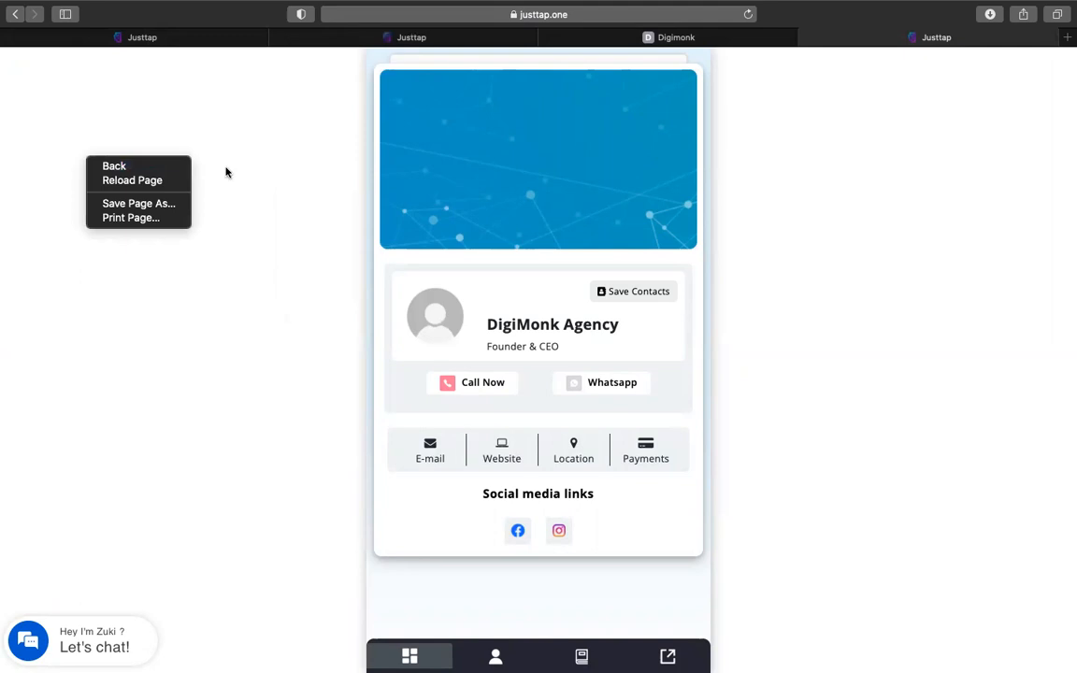
pyautogui.click(179, 176)
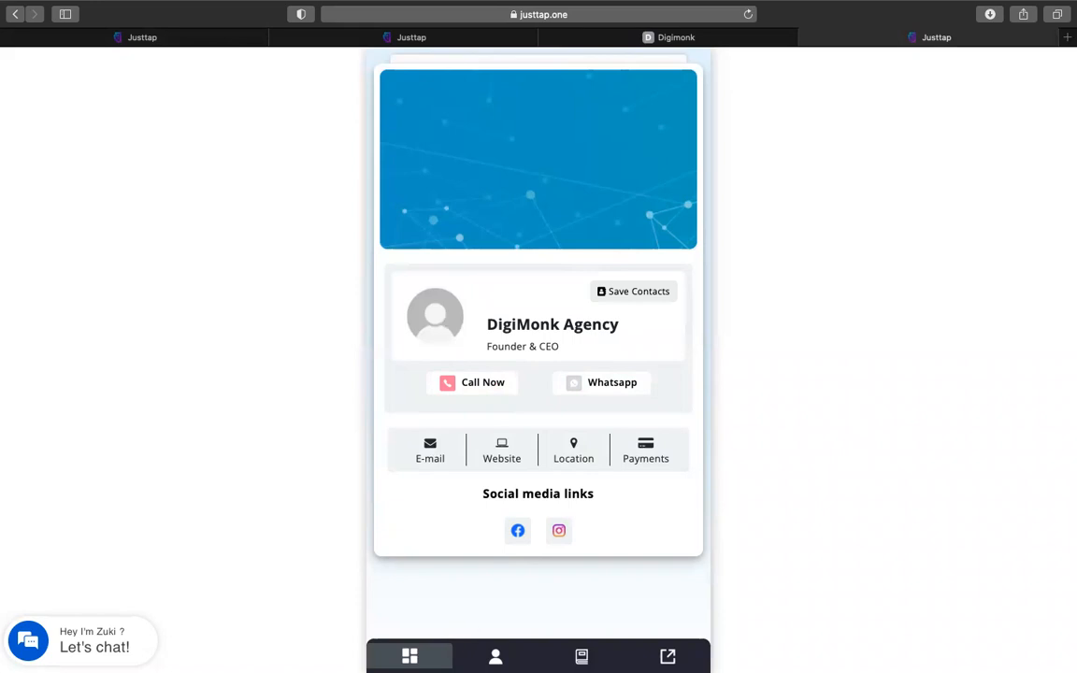
# Browse the card's About Us gallery images, then show its Services section
pyautogui.click(495, 656)
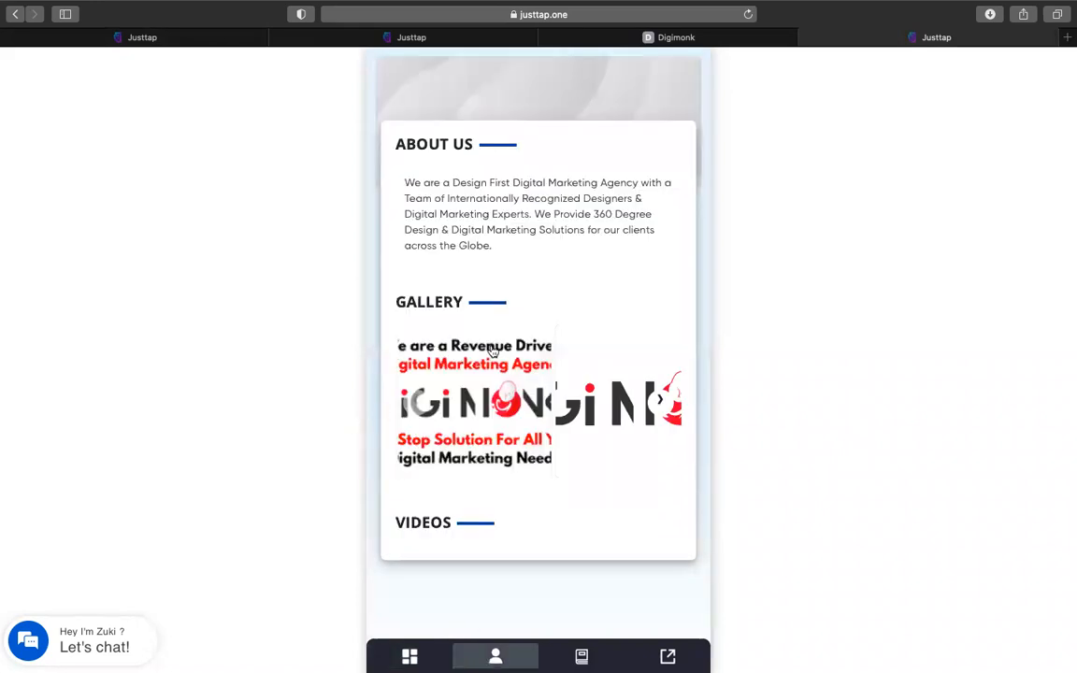
pyautogui.click(480, 409)
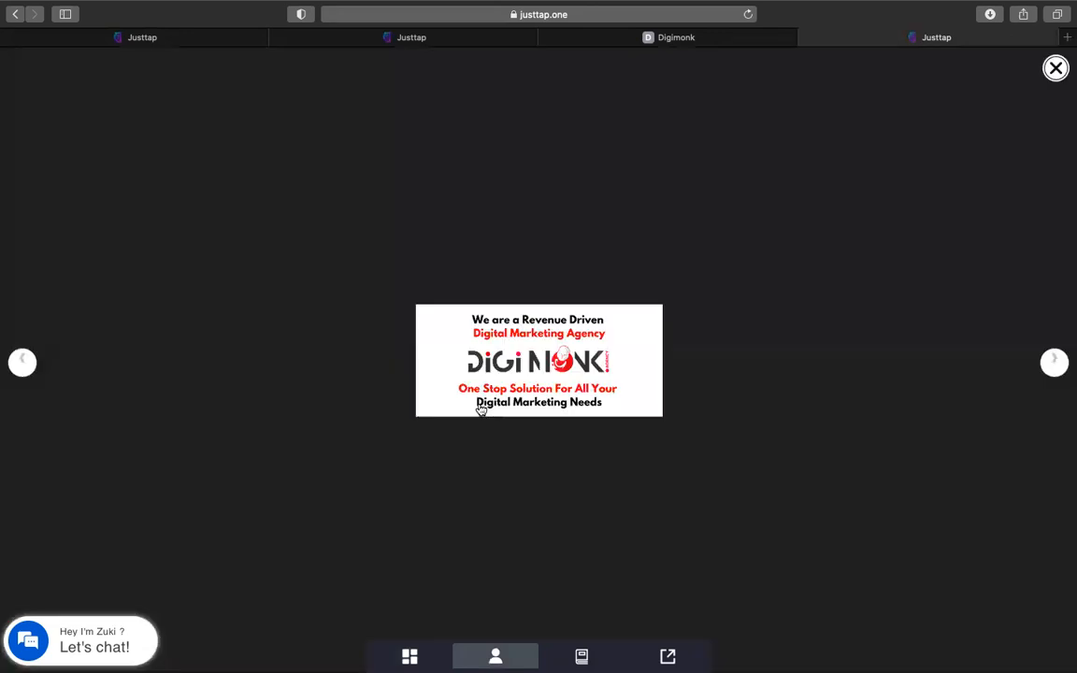
pyautogui.click(1052, 363)
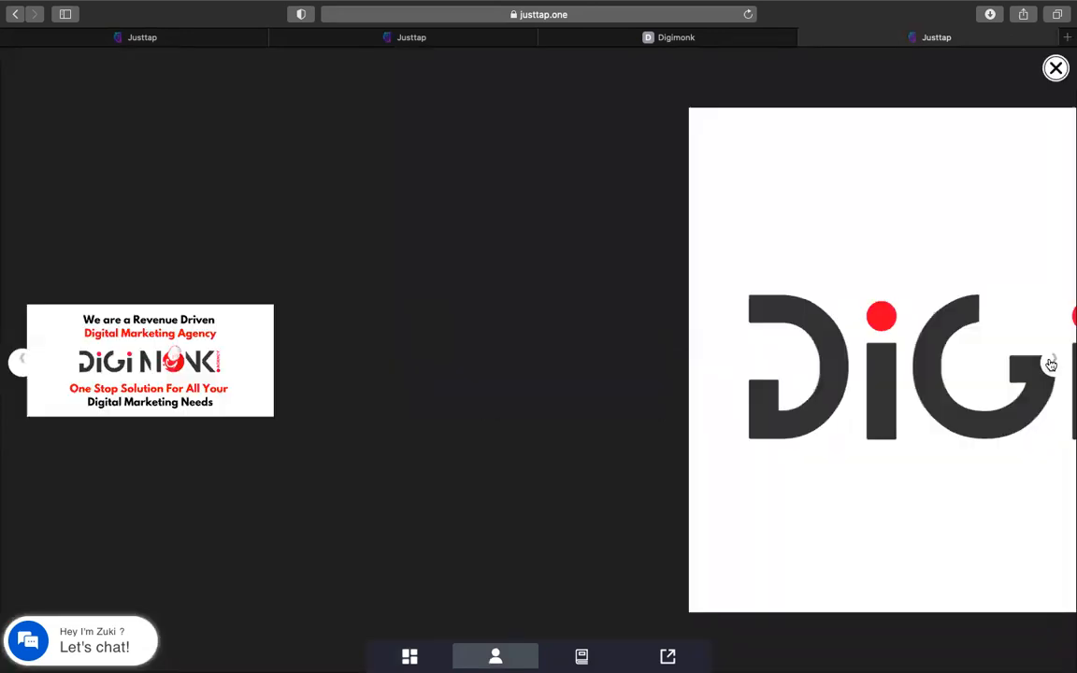
pyautogui.click(1054, 68)
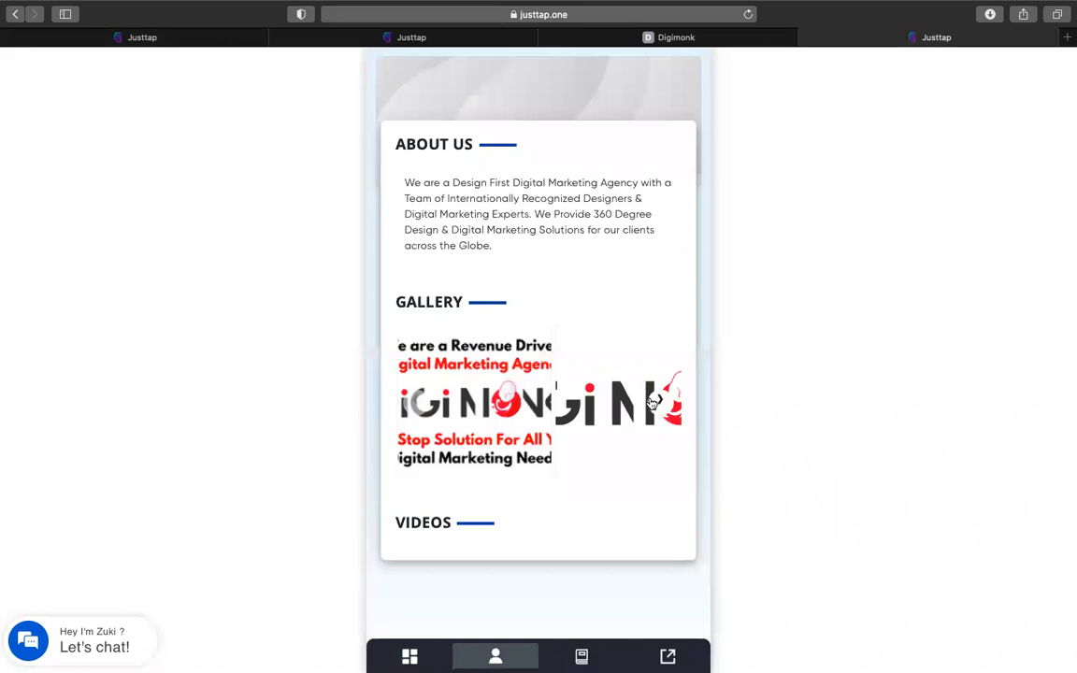
pyautogui.click(582, 656)
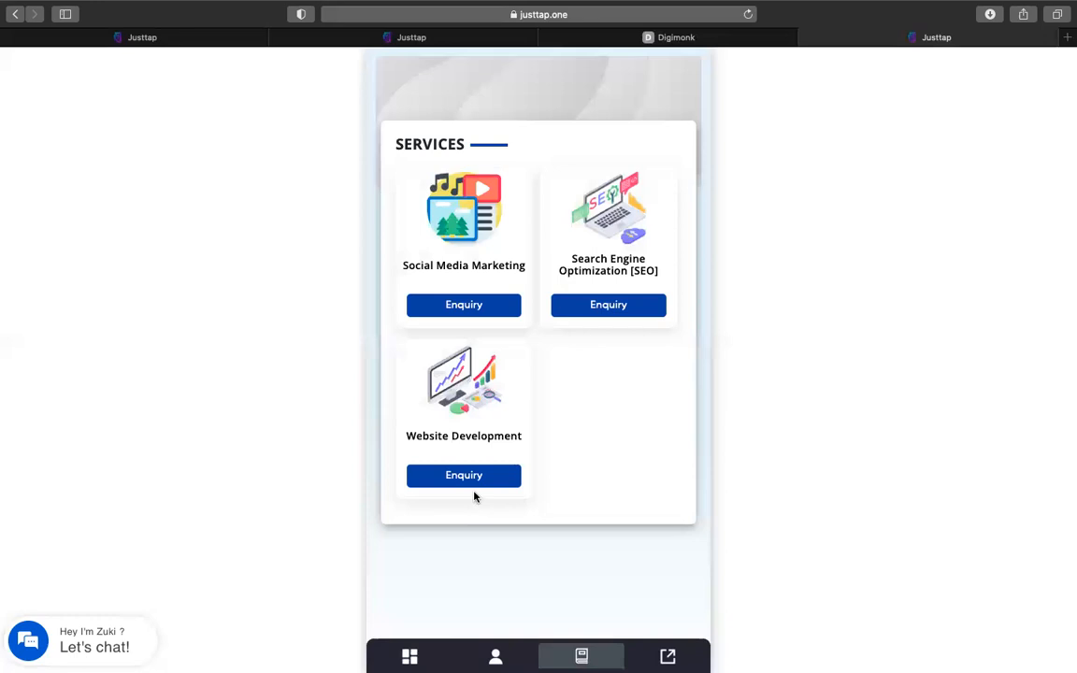
# Submit a Website Development enquiry with the enquirer's name and mobile number
pyautogui.click(435, 475)
pyautogui.click(452, 497)
pyautogui.write('Sarav')
pyautogui.click(527, 541)
pyautogui.click(529, 587)
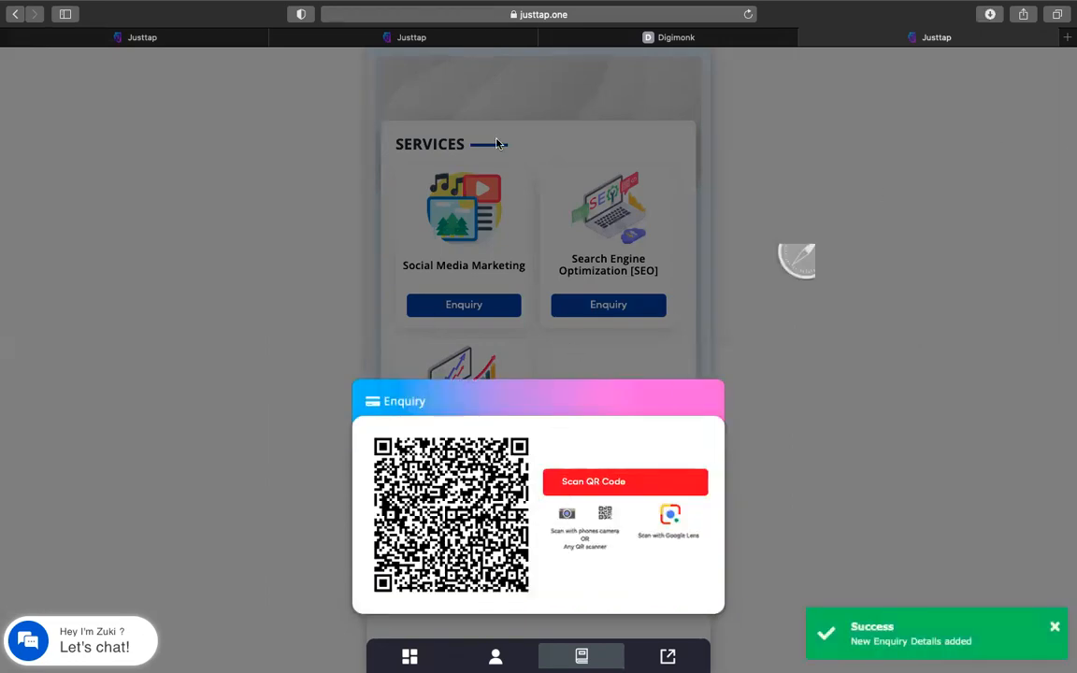
pyautogui.click(456, 43)
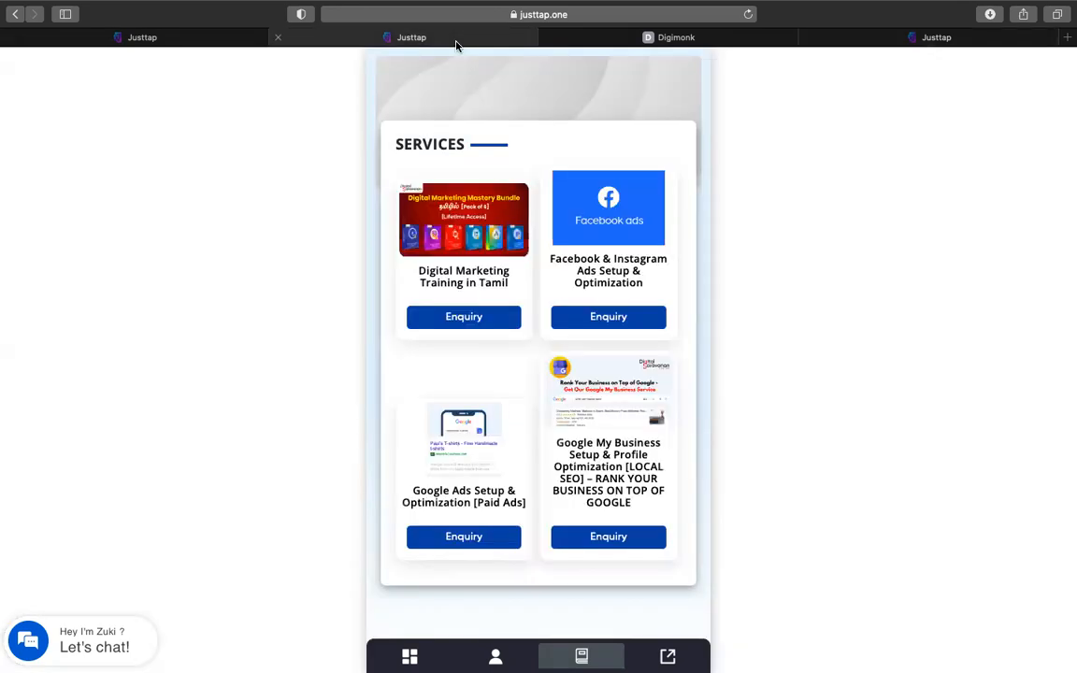
# Log out of the Justtap.one account from the dashboard's My Account menu
pyautogui.click(190, 42)
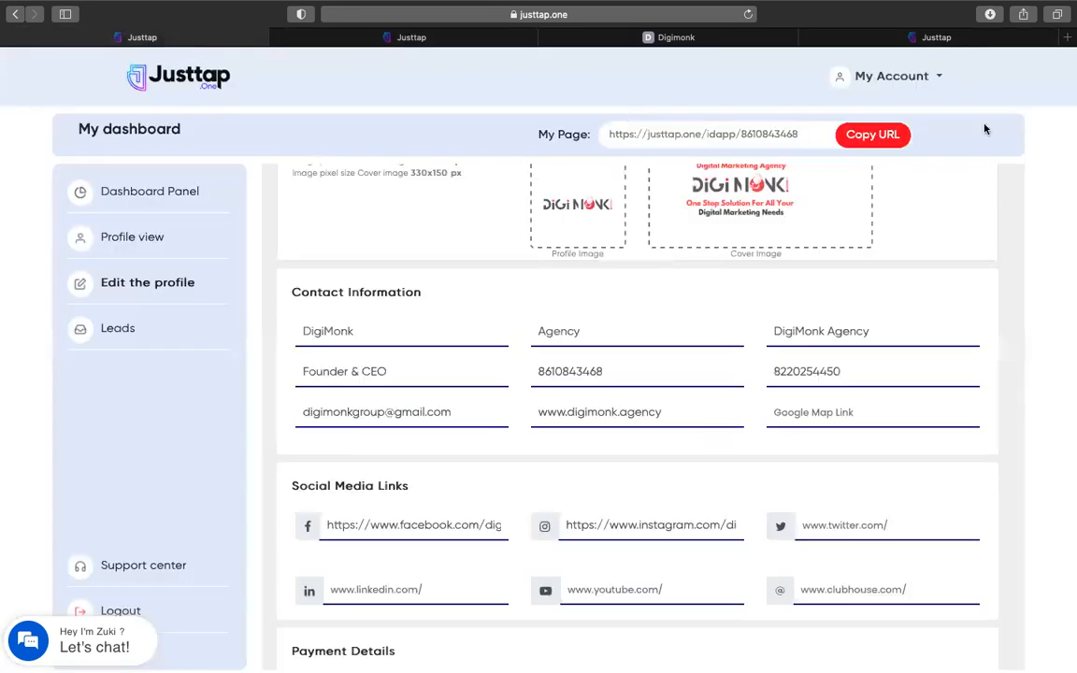
pyautogui.click(842, 79)
pyautogui.click(844, 177)
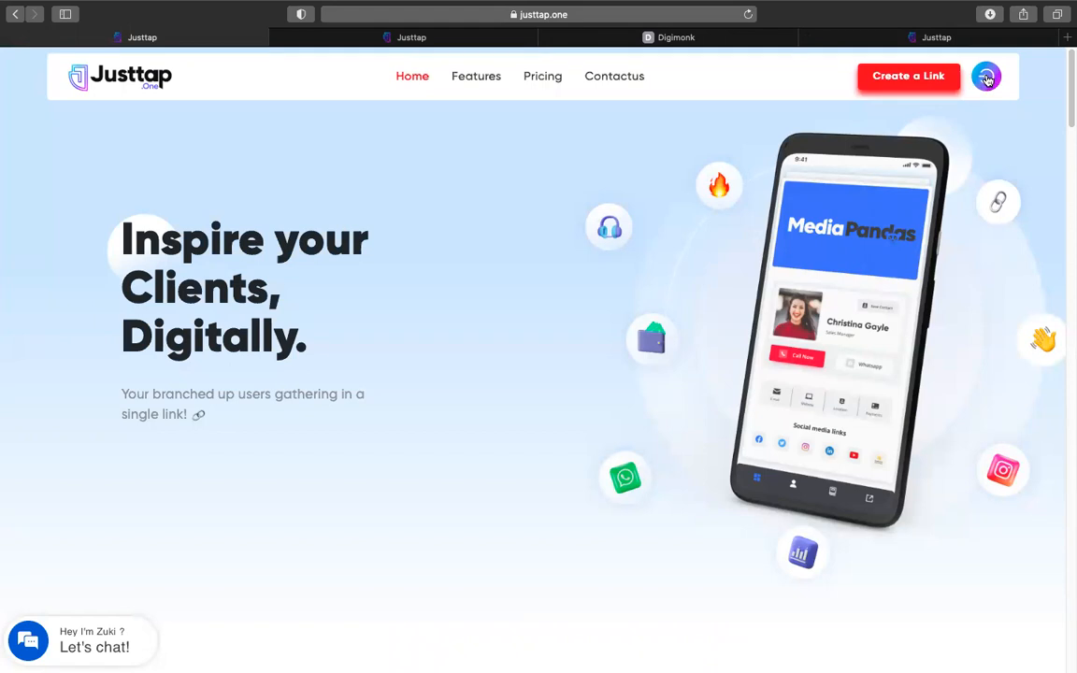
# Sign back in with the account e-mail and password to reach the dashboard
pyautogui.click(986, 78)
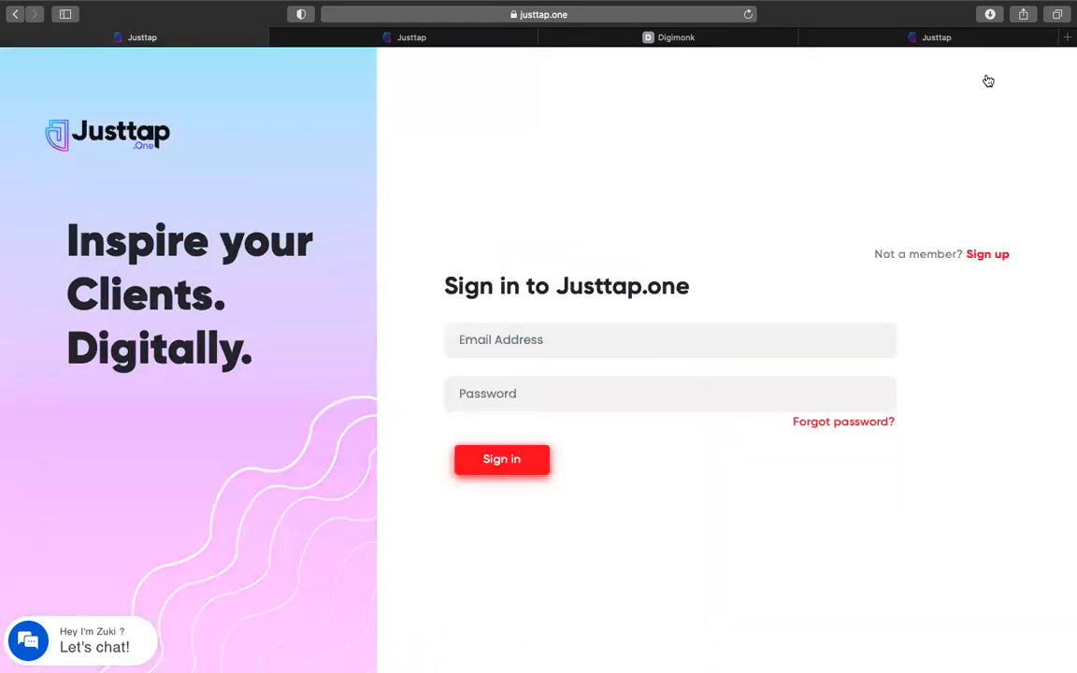
pyautogui.click(562, 346)
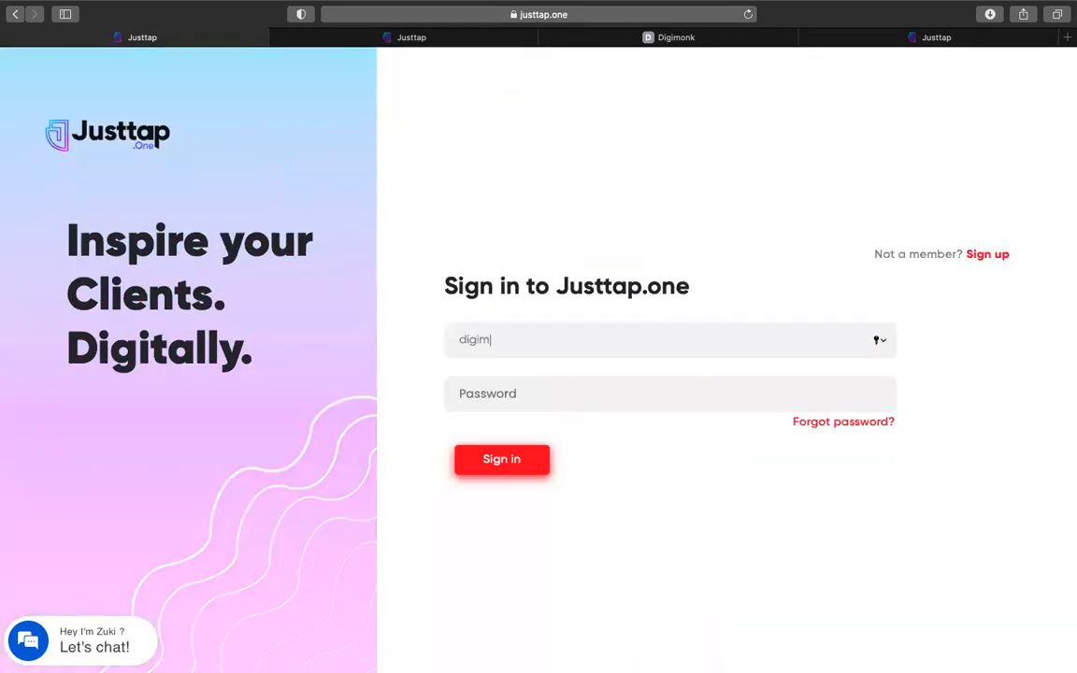
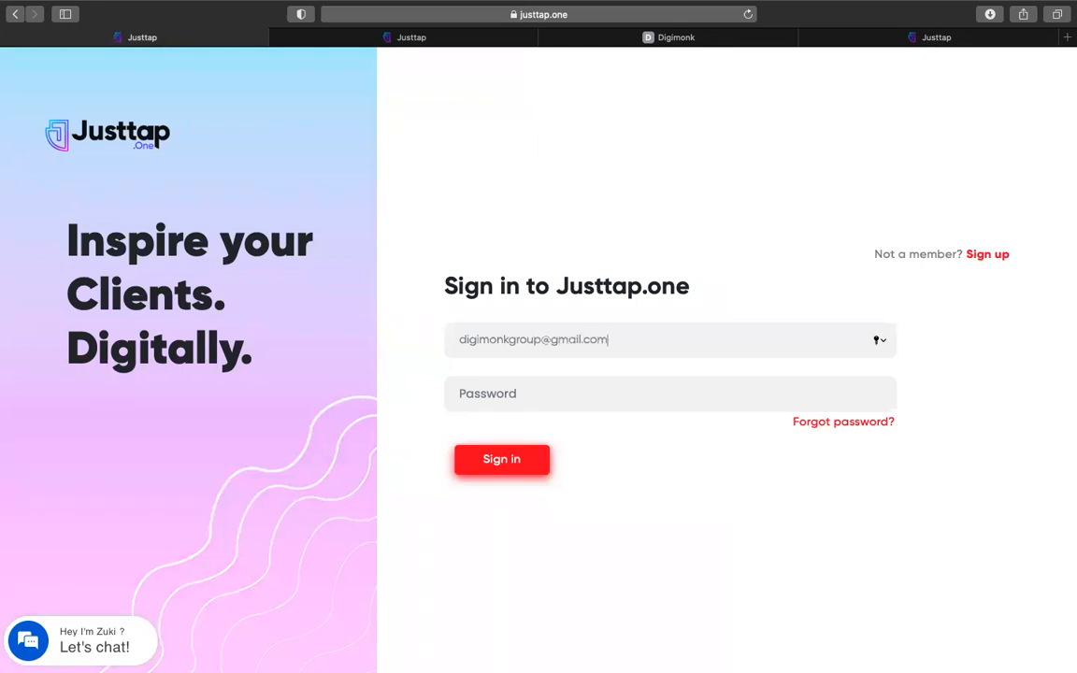
pyautogui.click(519, 389)
pyautogui.write('•••••••••••')
pyautogui.click(492, 469)
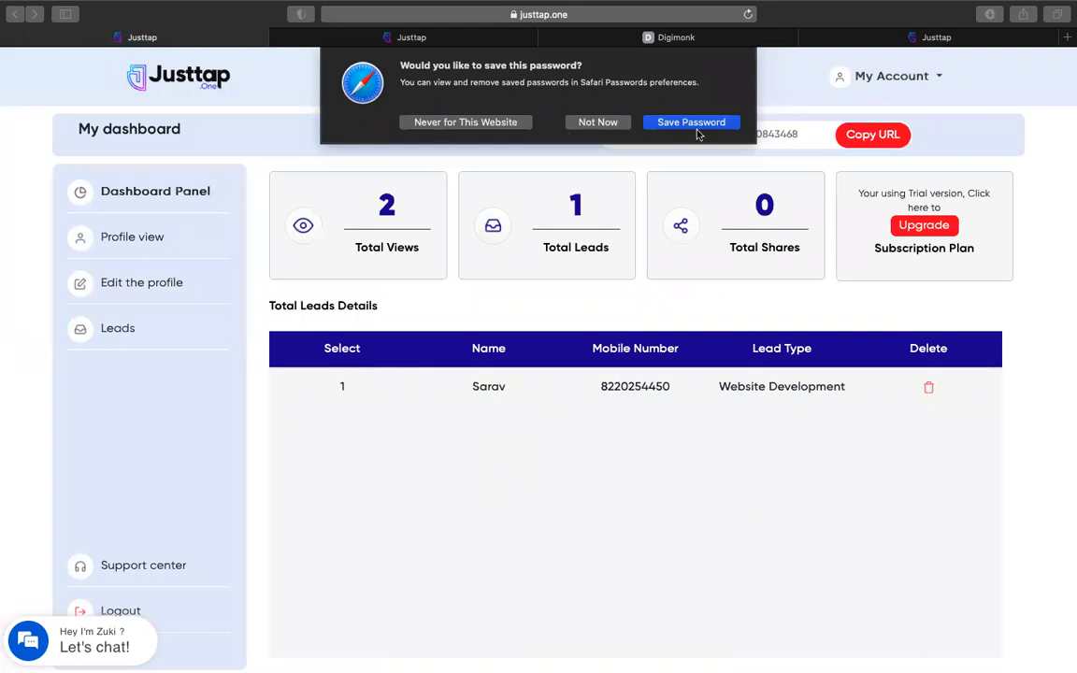
# Dismiss Safari's save-password prompt and view the single Website Development enquiry under Leads
pyautogui.click(599, 122)
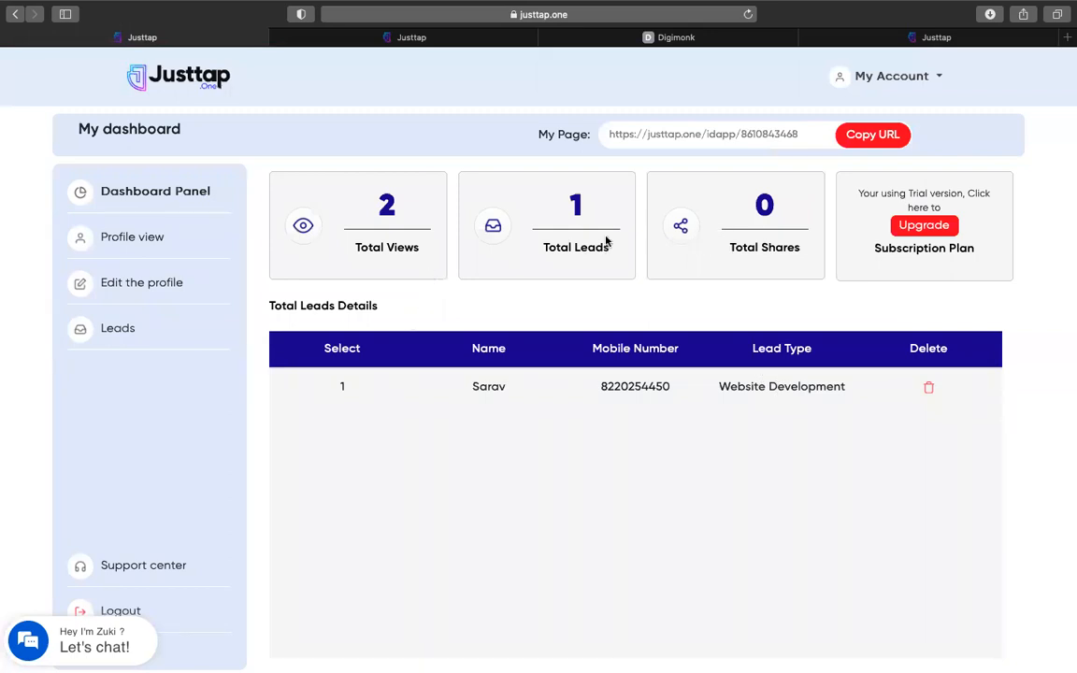
pyautogui.click(136, 339)
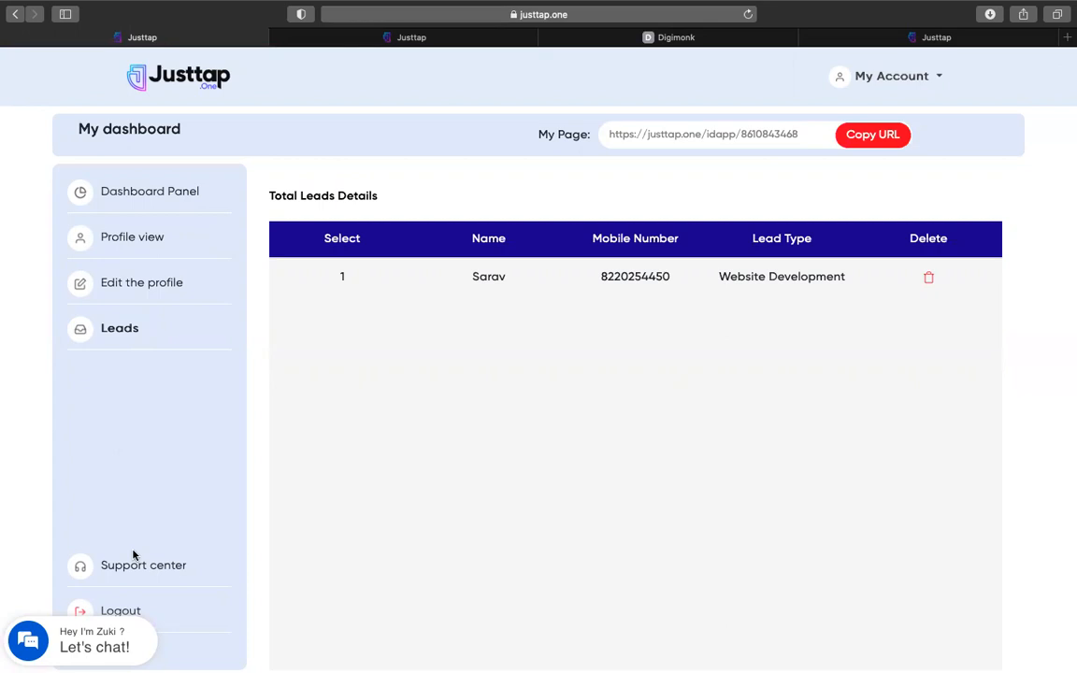
pyautogui.click(89, 609)
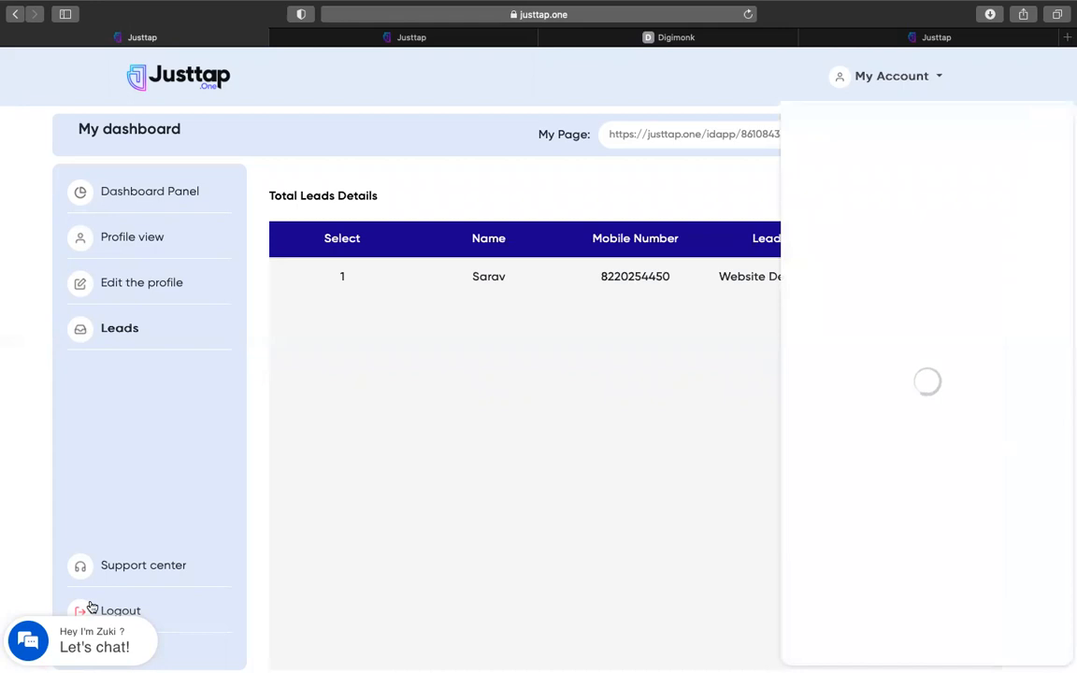